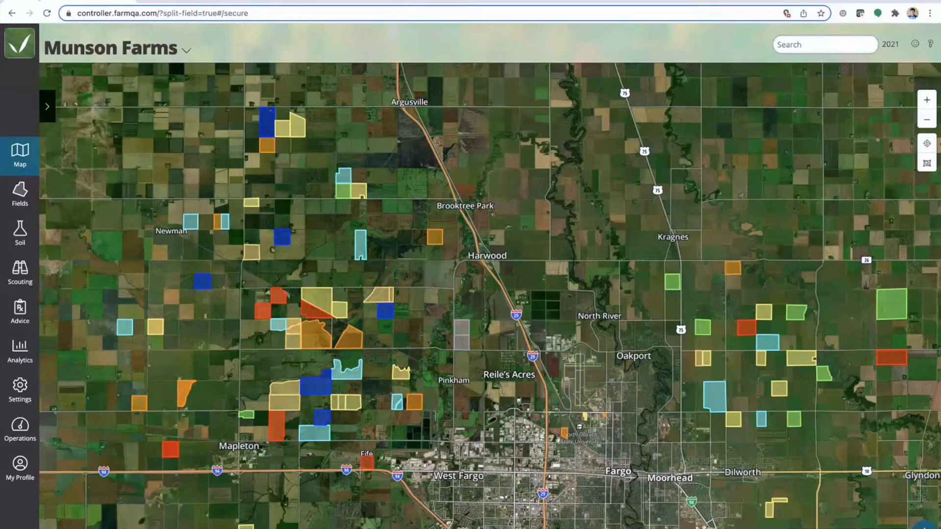
View the mobile version of the farm map, return to the desktop version and list its available growing seasons
{"action": "left_click", "coordinate": [80, 2]}
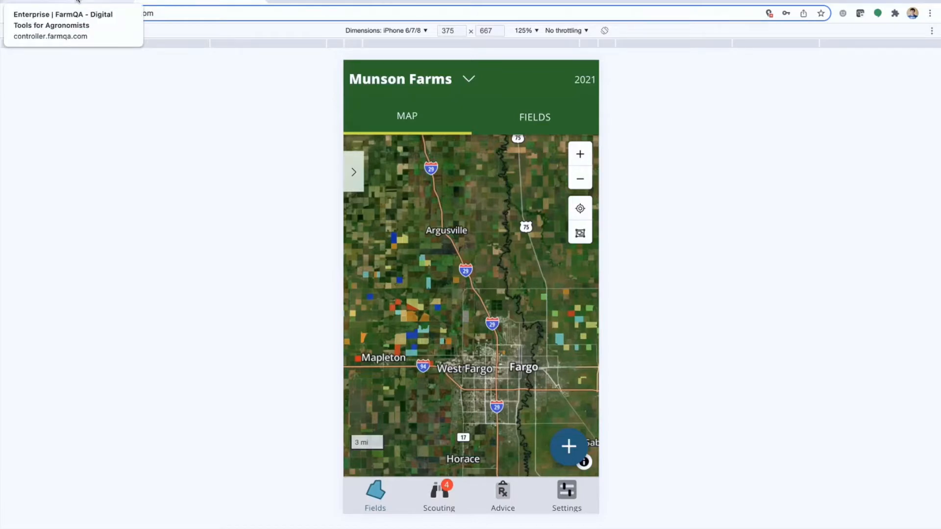
{"action": "left_click", "coordinate": [77, 0]}
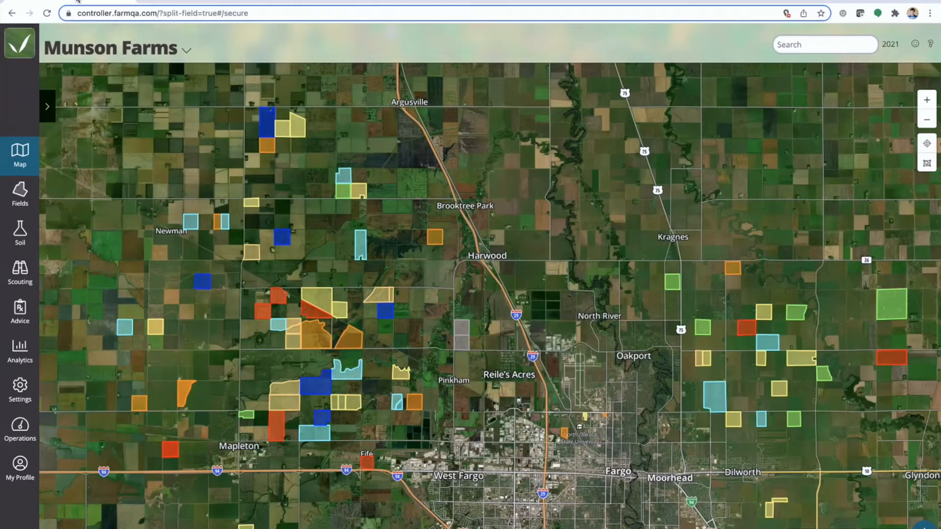
{"action": "left_click", "coordinate": [892, 44]}
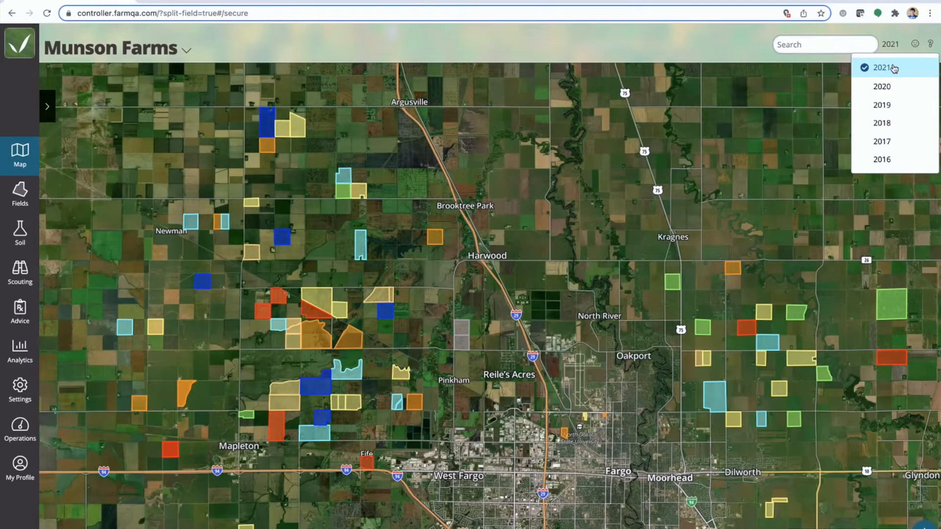
Duplicate the archived 2020 growing season in the growing season settings
{"action": "left_click", "coordinate": [20, 390]}
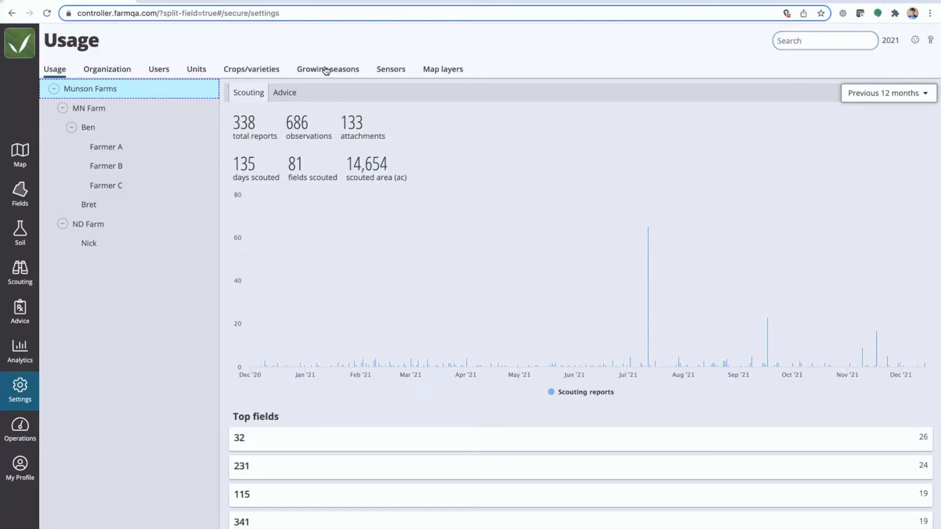
{"action": "left_click", "coordinate": [326, 70]}
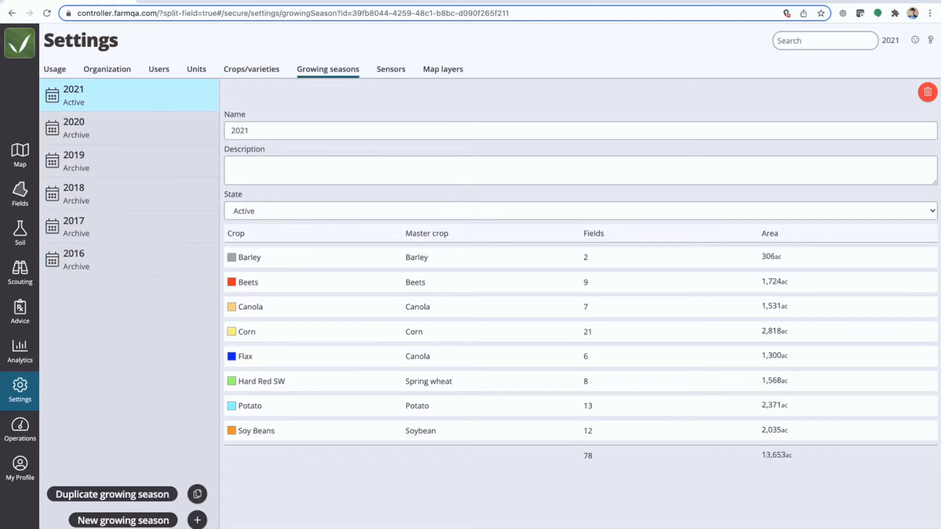
{"action": "left_click", "coordinate": [139, 134]}
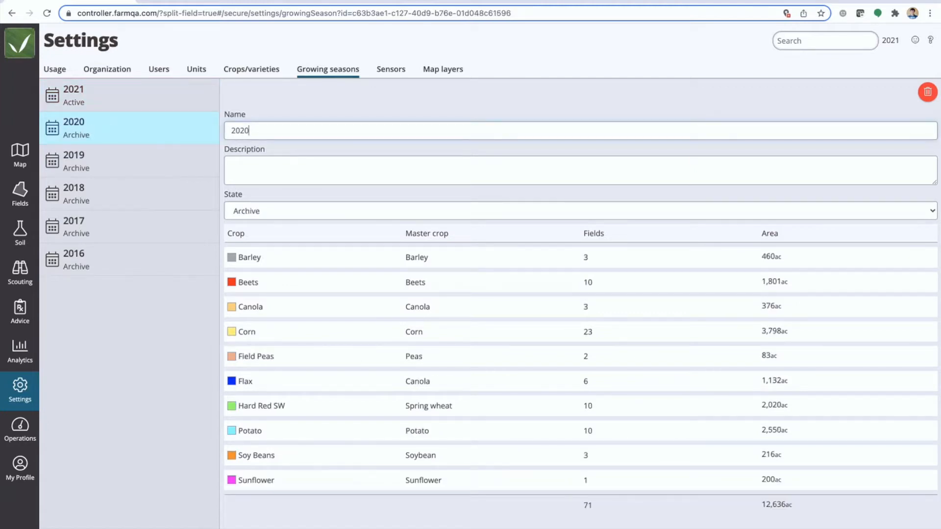
{"action": "mouse_move", "coordinate": [197, 508]}
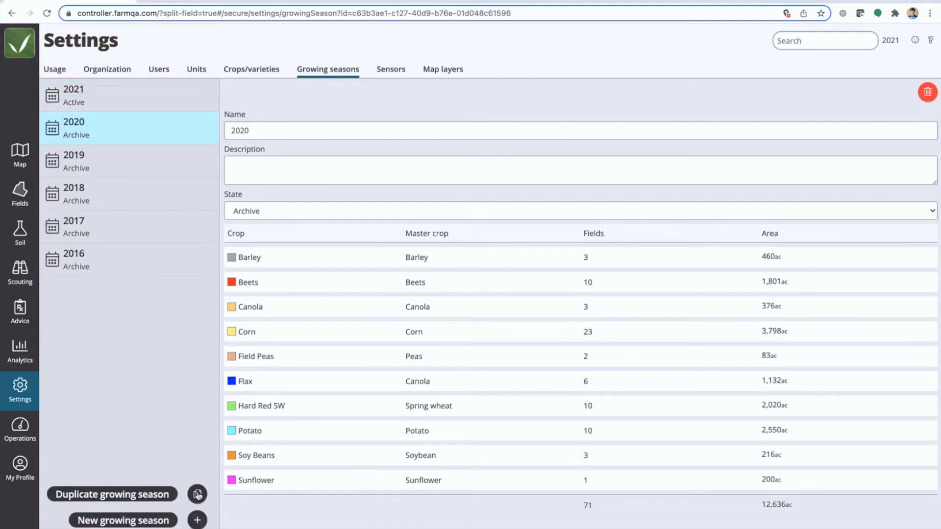
{"action": "left_click", "coordinate": [197, 494]}
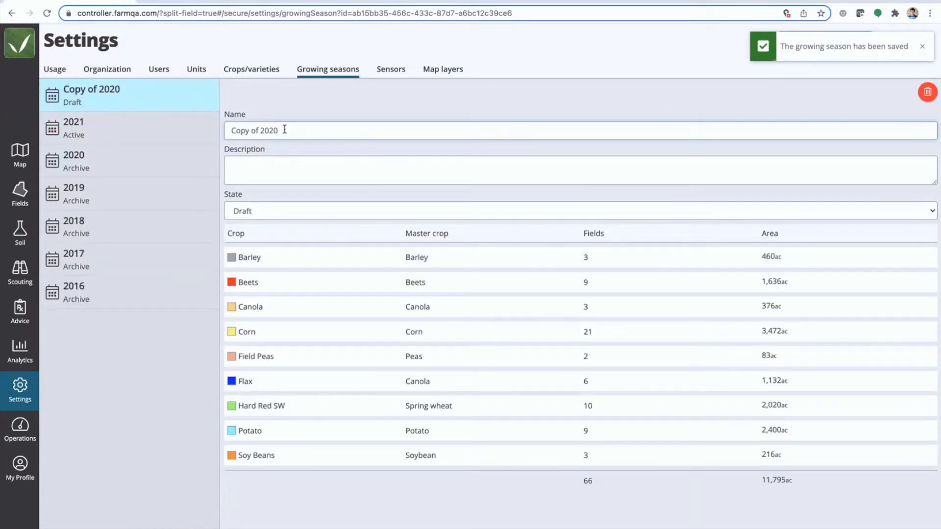
Rename the duplicated growing season as 2022, set its state to Active, and save it
{"action": "left_click_drag", "start_coordinate": [284, 130], "coordinate": [214, 129]}
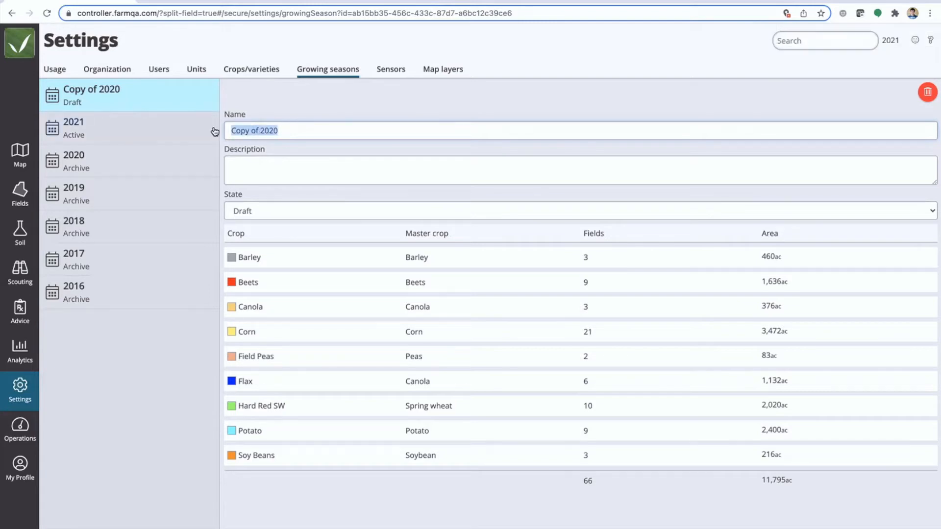
{"action": "type", "text": "2022"}
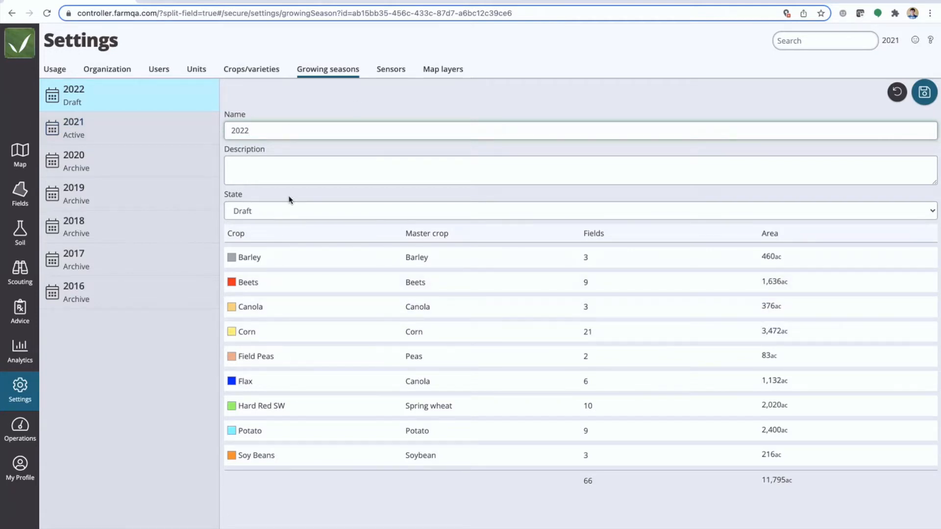
{"action": "left_click", "coordinate": [260, 214]}
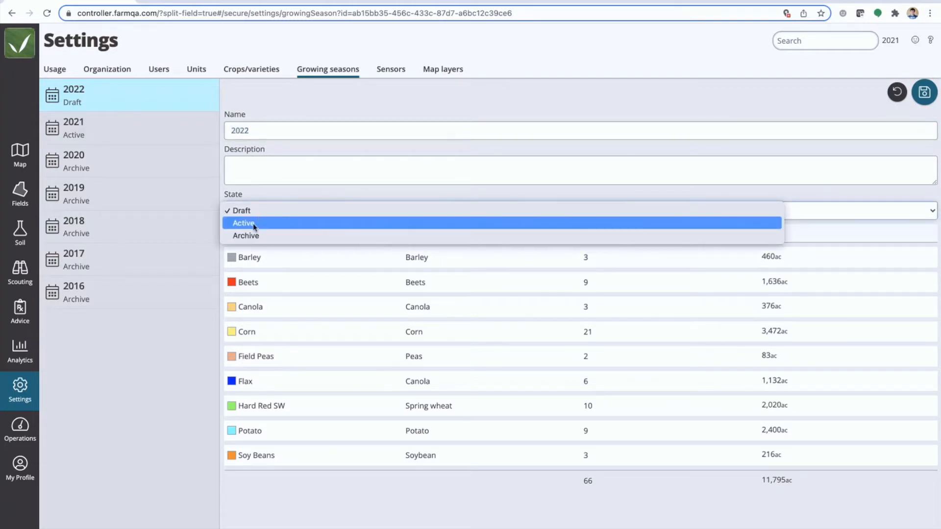
{"action": "left_click", "coordinate": [254, 224]}
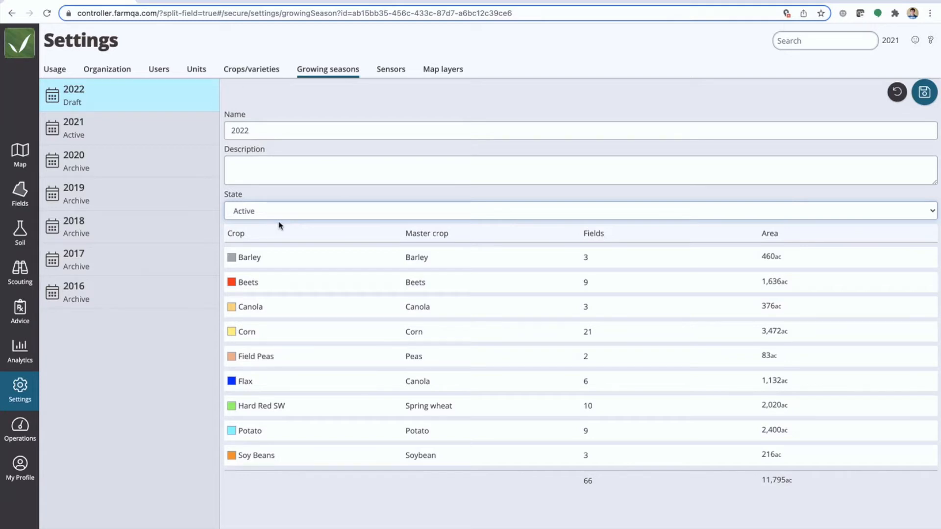
{"action": "left_click", "coordinate": [925, 97]}
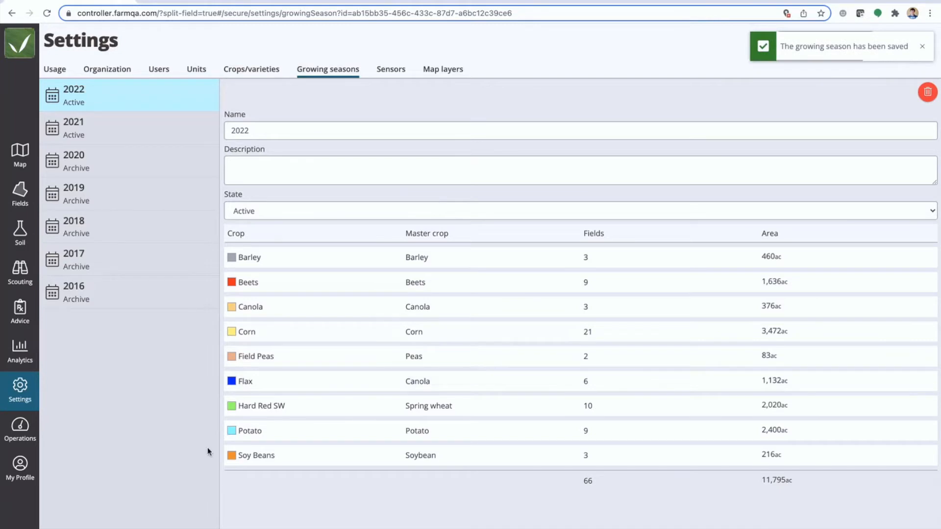
Create and save a new blank growing season named 2023
{"action": "left_click", "coordinate": [198, 528]}
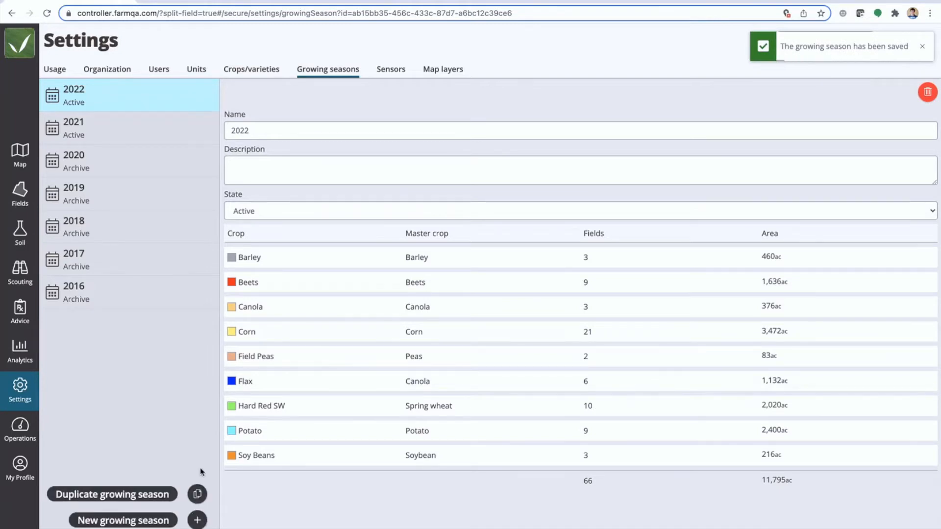
{"action": "left_click", "coordinate": [198, 521]}
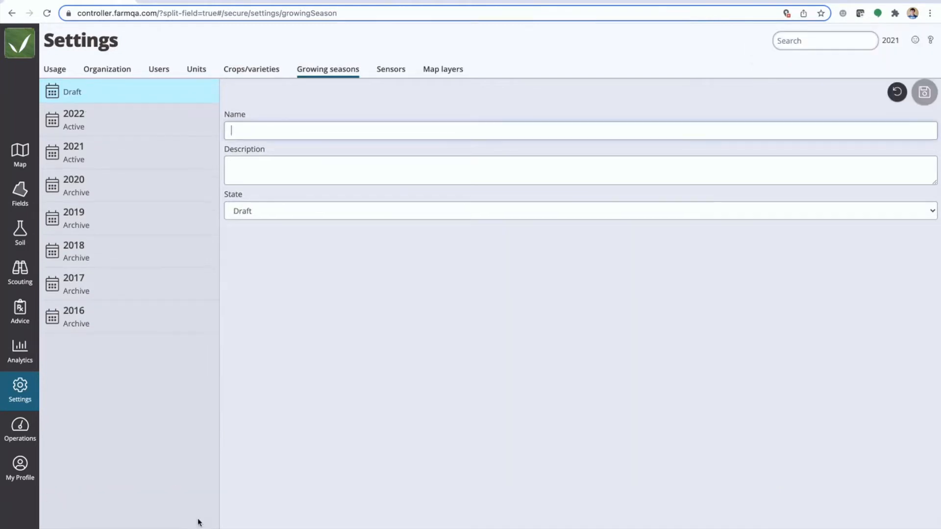
{"action": "type", "text": "20"}
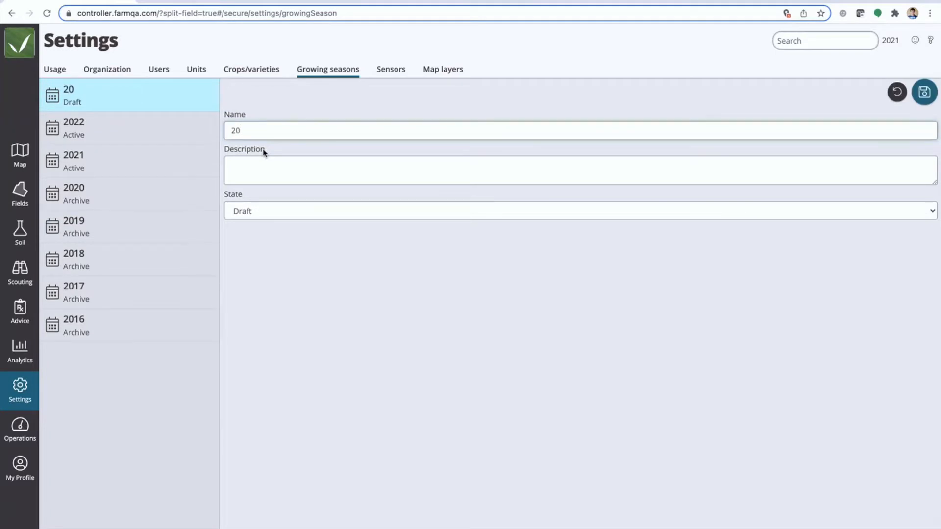
{"action": "type", "text": "23"}
{"action": "left_click", "coordinate": [925, 97]}
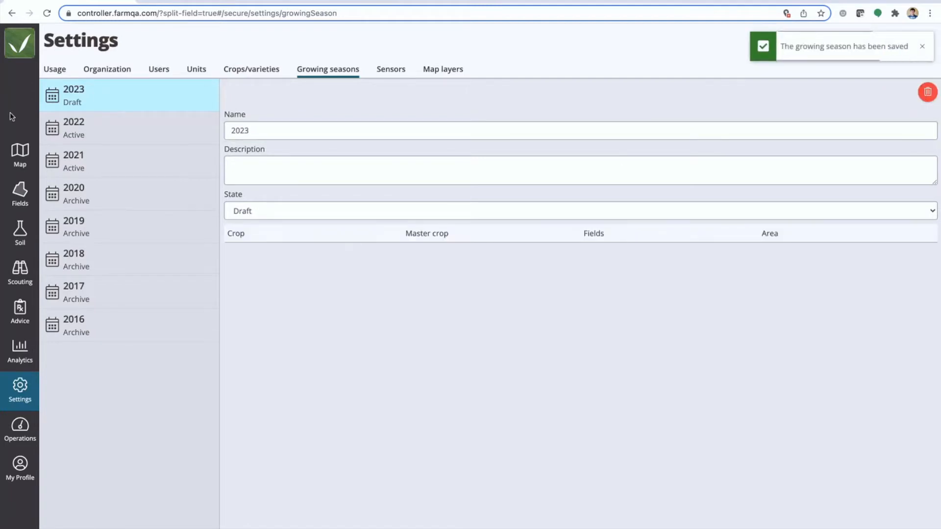
Switch the farm map to the 2022 growing season to show its fields
{"action": "left_click", "coordinate": [20, 154]}
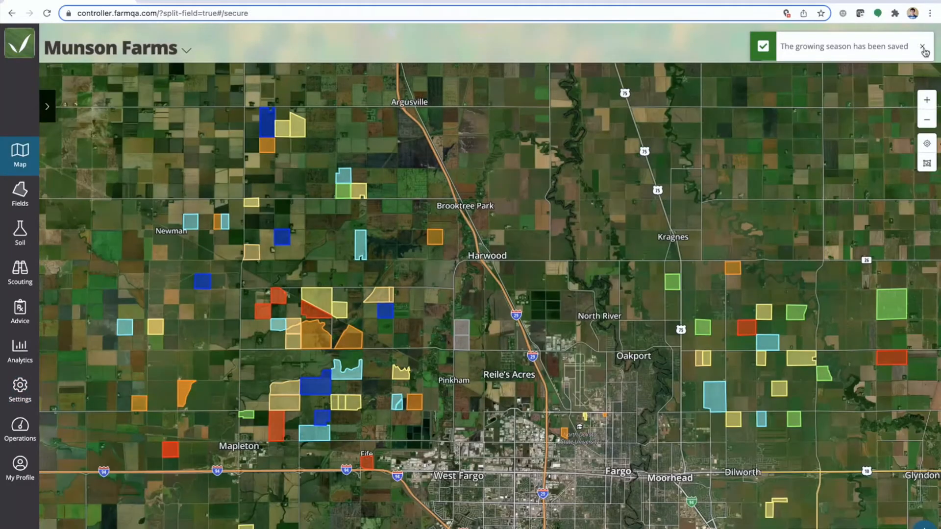
{"action": "left_click", "coordinate": [891, 45]}
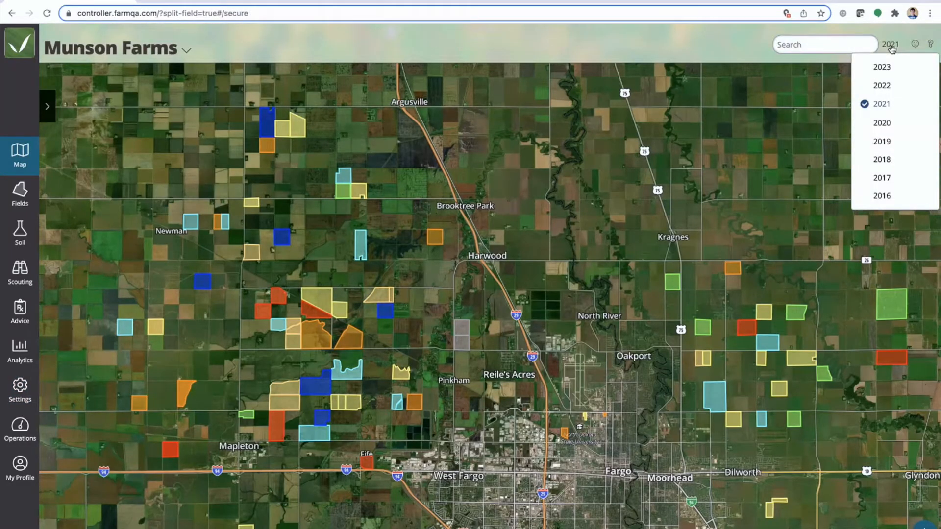
{"action": "left_click", "coordinate": [887, 86]}
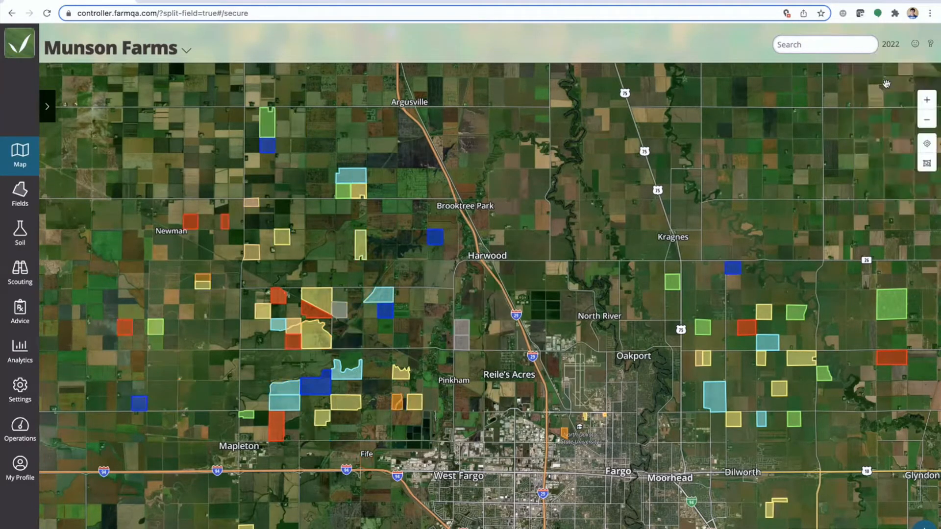
{"action": "left_click_drag", "start_coordinate": [699, 399], "coordinate": [608, 398]}
{"action": "scroll", "coordinate": [649, 324], "scroll_direction": "down", "scroll_amount": 2}
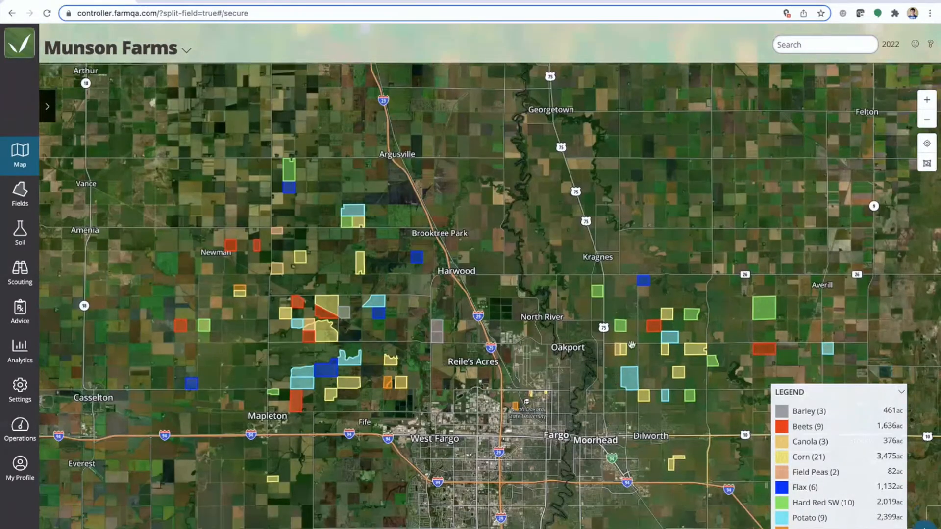
View the map's fields for the 2023 growing season and return to the 2022 season
{"action": "left_click", "coordinate": [894, 48]}
{"action": "left_click", "coordinate": [882, 65]}
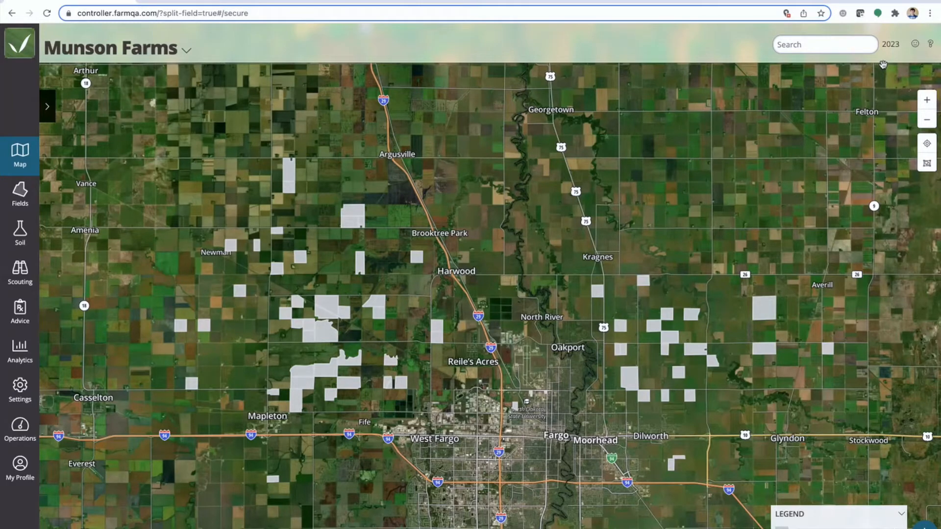
{"action": "left_click", "coordinate": [891, 44]}
{"action": "left_click", "coordinate": [889, 82]}
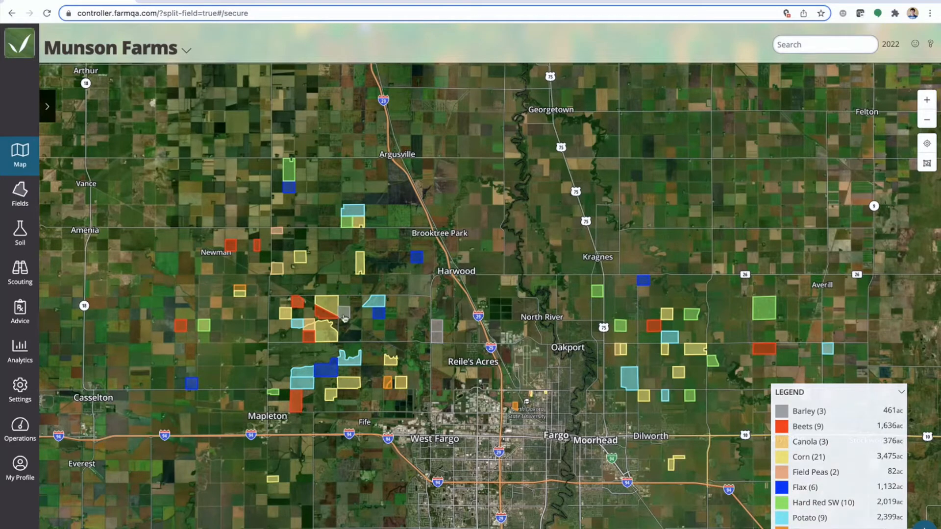
Open field 49, beside Prosper on the 2022 map, for editing
{"action": "scroll", "coordinate": [332, 310], "scroll_direction": "up", "scroll_amount": 2}
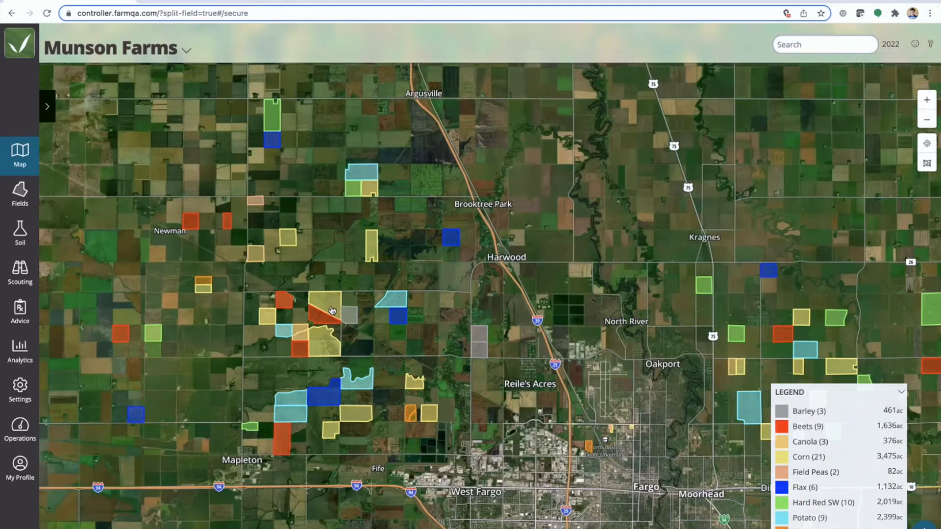
{"action": "scroll", "coordinate": [332, 310], "scroll_direction": "up", "scroll_amount": 5}
{"action": "left_click_drag", "start_coordinate": [332, 310], "coordinate": [395, 304]}
{"action": "left_click_drag", "start_coordinate": [274, 295], "coordinate": [323, 294]}
{"action": "left_click", "coordinate": [323, 294]}
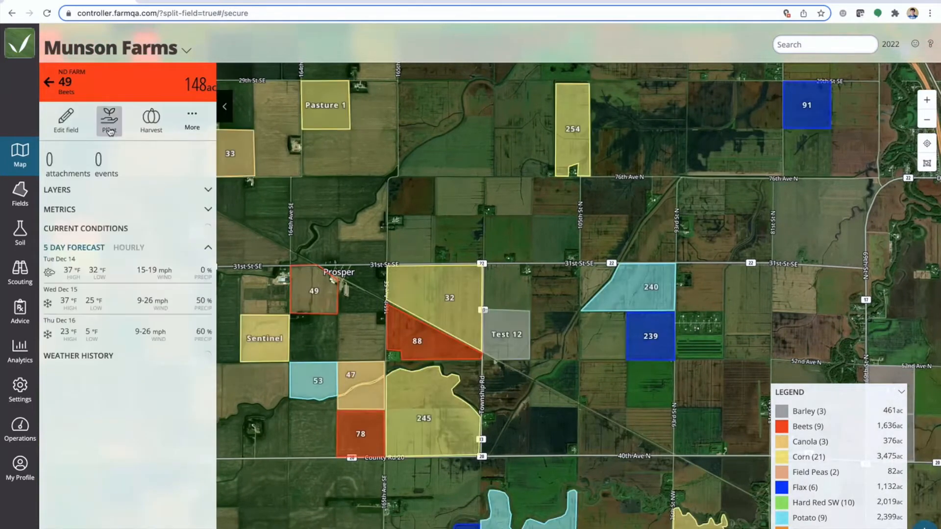
{"action": "left_click", "coordinate": [66, 120]}
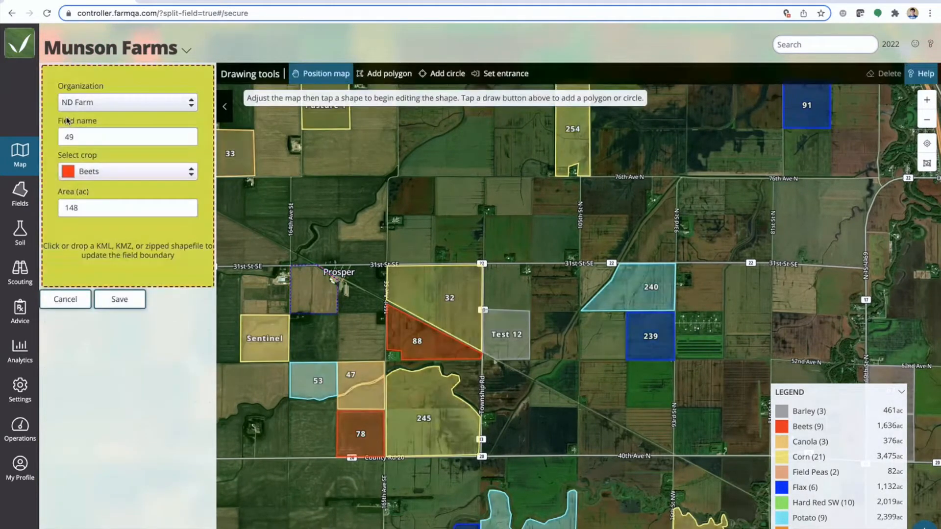
Set field 49's crop to the corn variety MS 2283 VT2P RIB and save the field
{"action": "scroll", "coordinate": [311, 315], "scroll_direction": "up", "scroll_amount": 3}
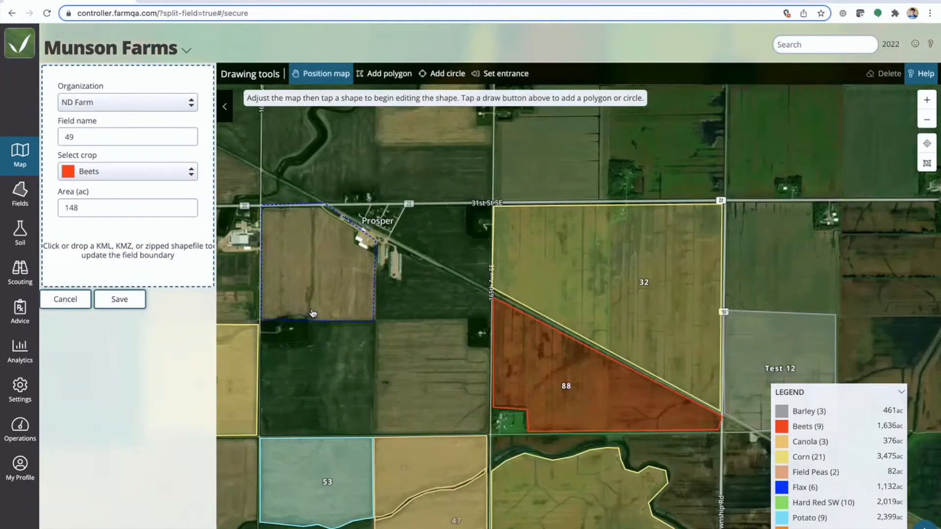
{"action": "left_click_drag", "start_coordinate": [312, 314], "coordinate": [443, 341]}
{"action": "scroll", "coordinate": [407, 317], "scroll_direction": "up", "scroll_amount": 3}
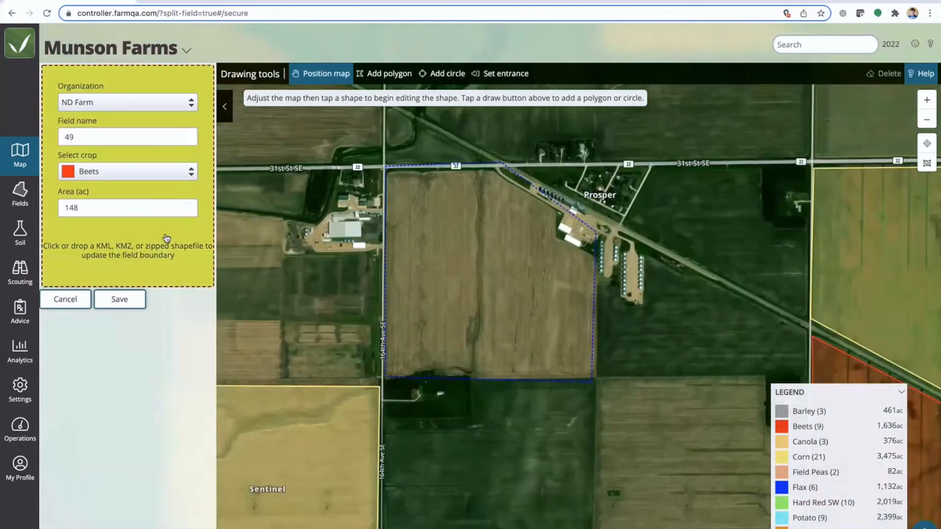
{"action": "left_click", "coordinate": [191, 174]}
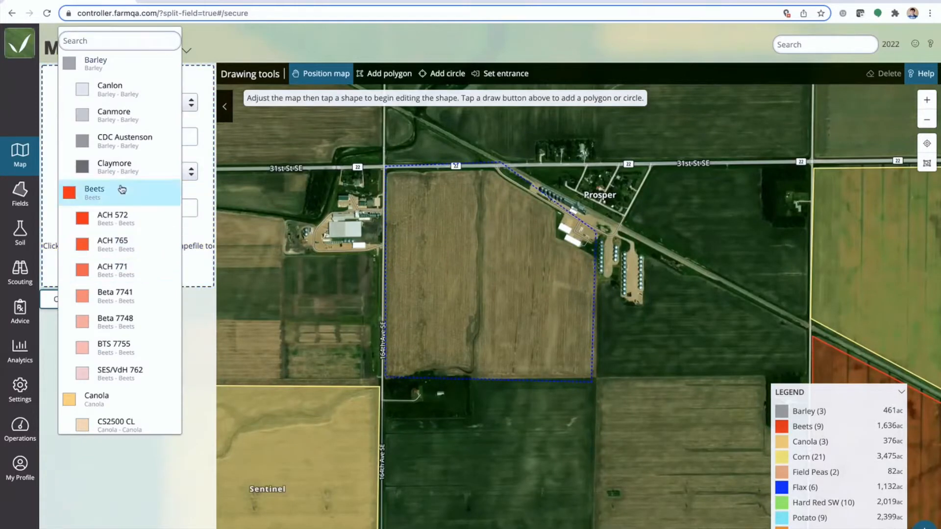
{"action": "scroll", "coordinate": [126, 296], "scroll_direction": "down", "scroll_amount": 7}
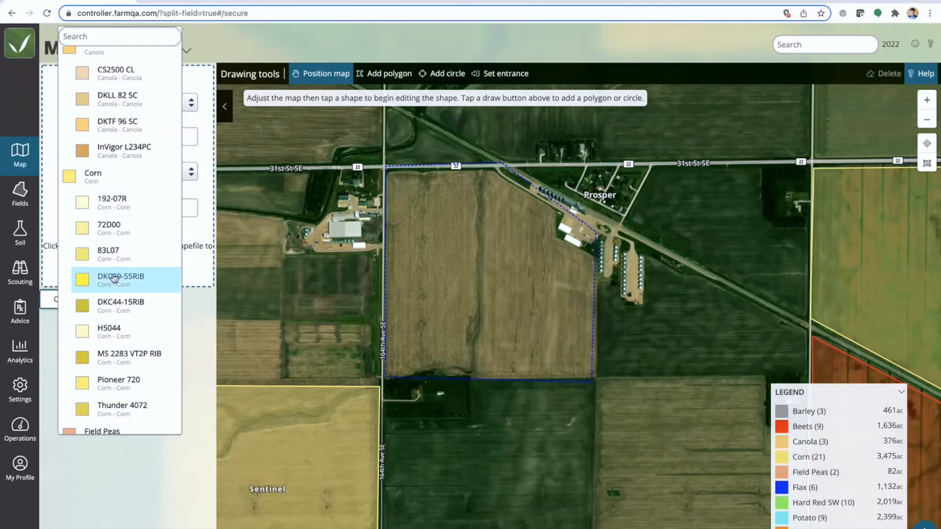
{"action": "left_click", "coordinate": [122, 353]}
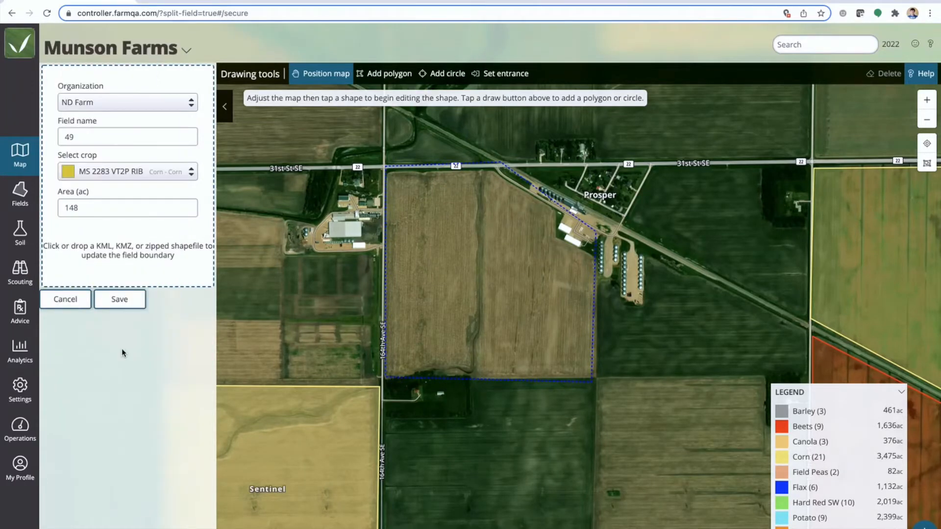
{"action": "left_click", "coordinate": [121, 304]}
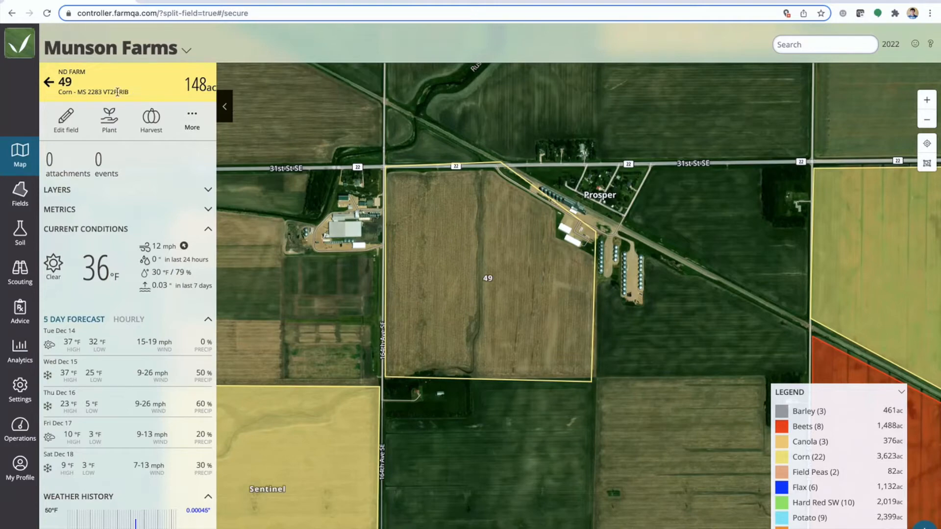
Check the crop and variety in field 49's details, and close them to view the surrounding fields
{"action": "left_click_drag", "start_coordinate": [129, 92], "coordinate": [58, 93]}
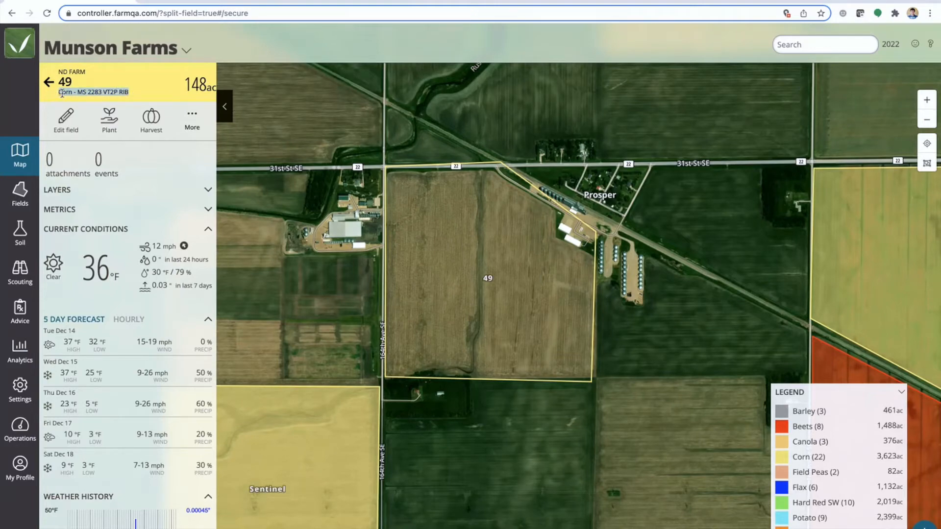
{"action": "left_click", "coordinate": [225, 111]}
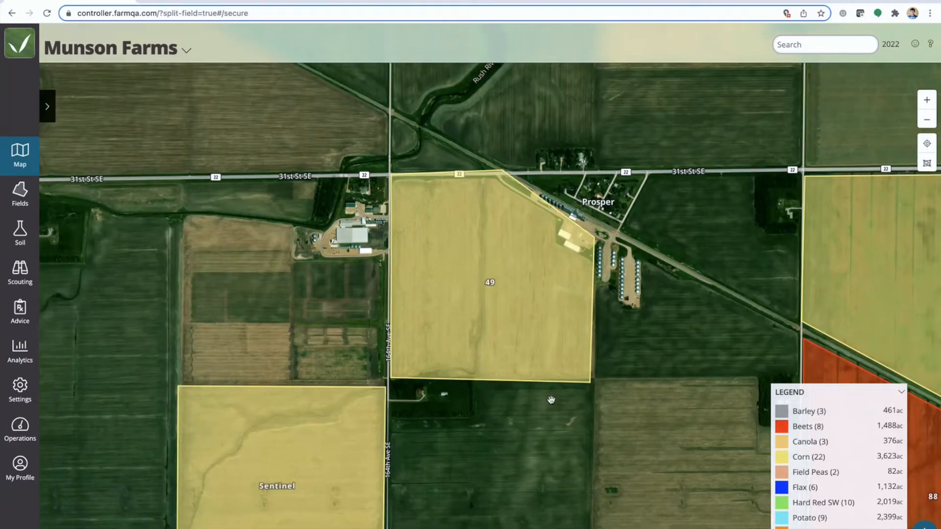
{"action": "scroll", "coordinate": [552, 400], "scroll_direction": "down", "scroll_amount": 3}
{"action": "left_click_drag", "start_coordinate": [583, 403], "coordinate": [335, 332]}
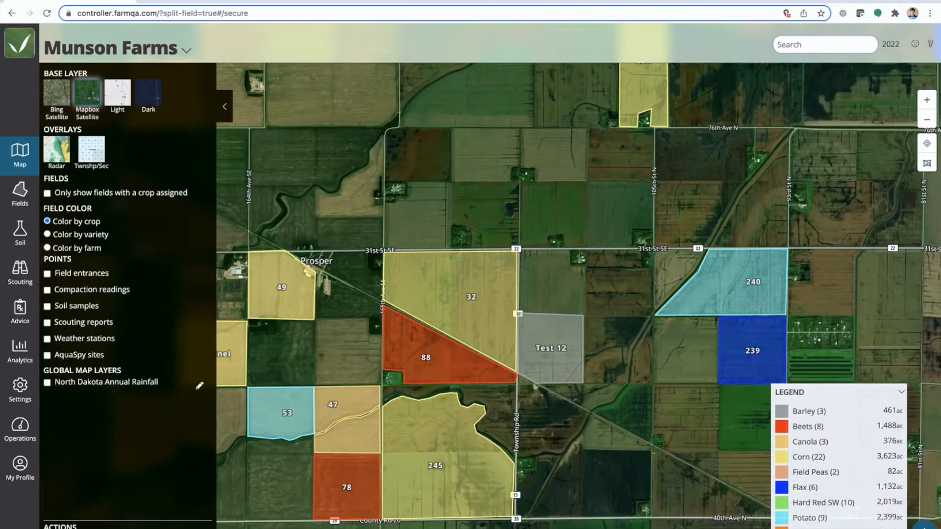
Assign the beet variety BTS 7755 to fields 32, Test 12, 240 and 254 on the map, and collapse the side panel
{"action": "left_click", "coordinate": [199, 386]}
{"action": "left_click", "coordinate": [452, 309]}
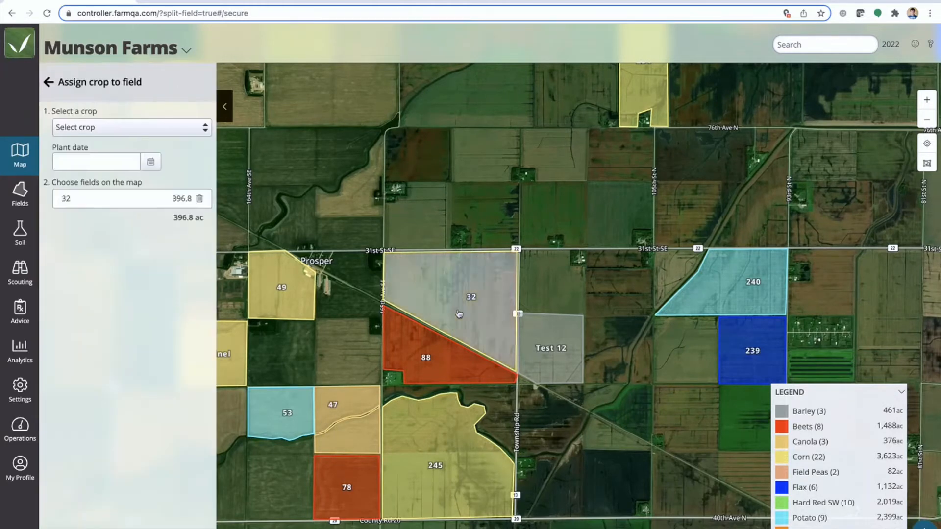
{"action": "left_click", "coordinate": [549, 348]}
{"action": "left_click", "coordinate": [735, 294]}
{"action": "left_click", "coordinate": [643, 93]}
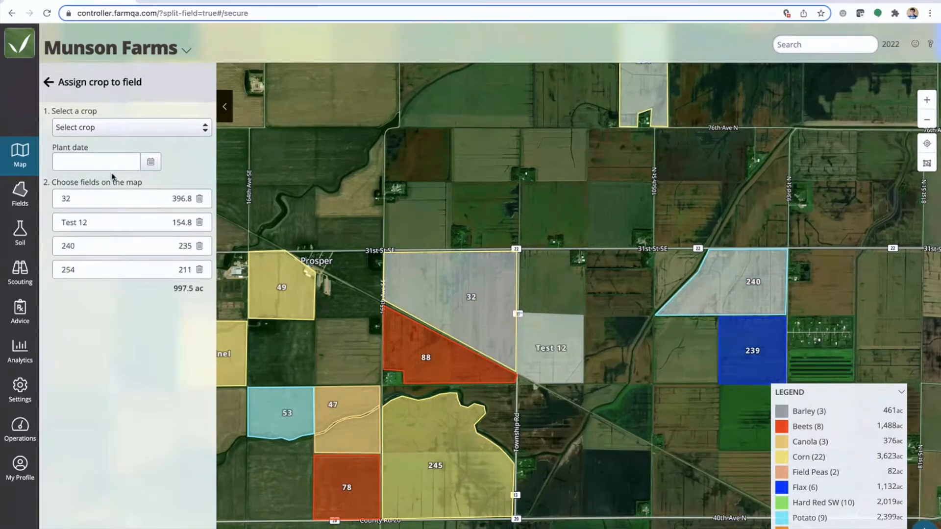
{"action": "left_click", "coordinate": [117, 132]}
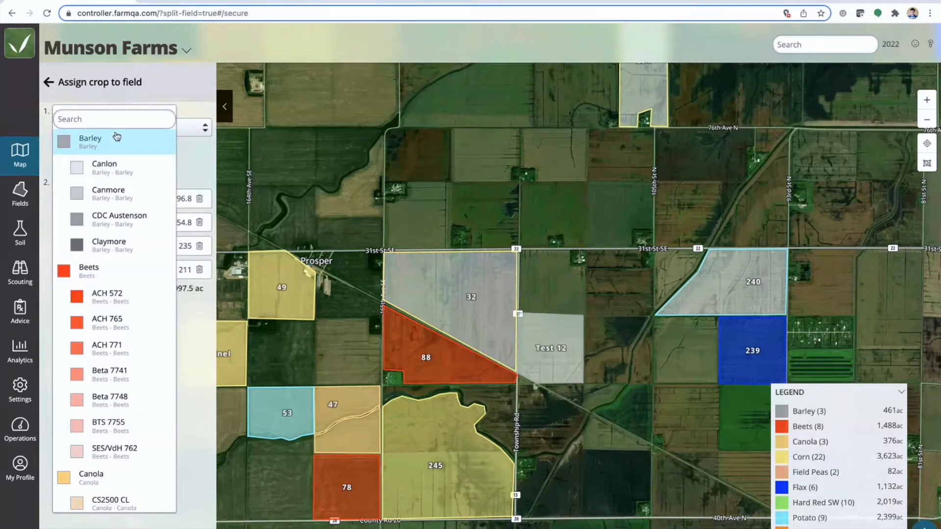
{"action": "left_click", "coordinate": [108, 421]}
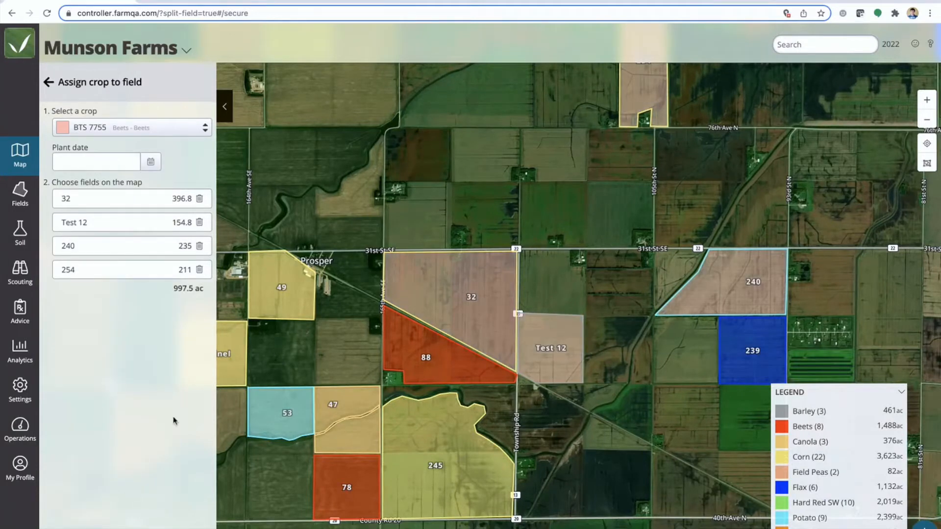
{"action": "left_click_drag", "start_coordinate": [172, 289], "coordinate": [206, 290]}
{"action": "left_click", "coordinate": [186, 527]}
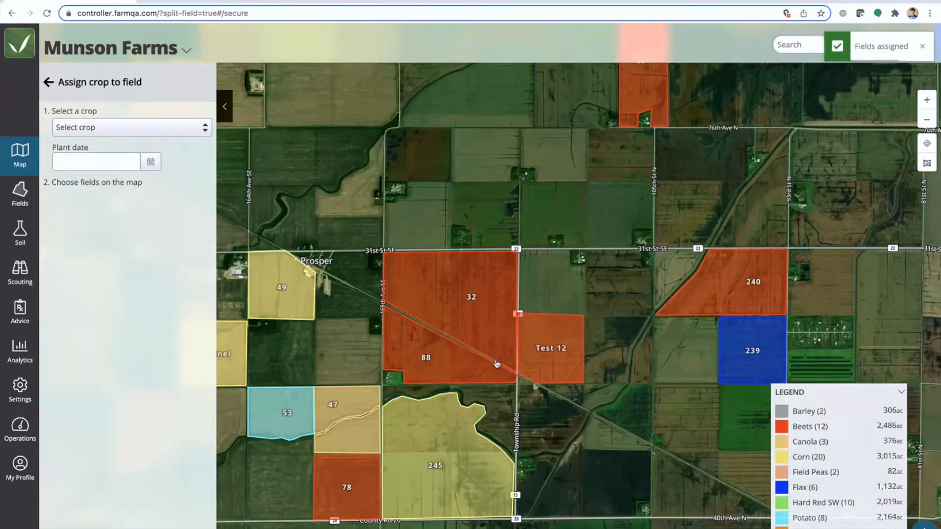
{"action": "scroll", "coordinate": [639, 401], "scroll_direction": "down", "scroll_amount": 3}
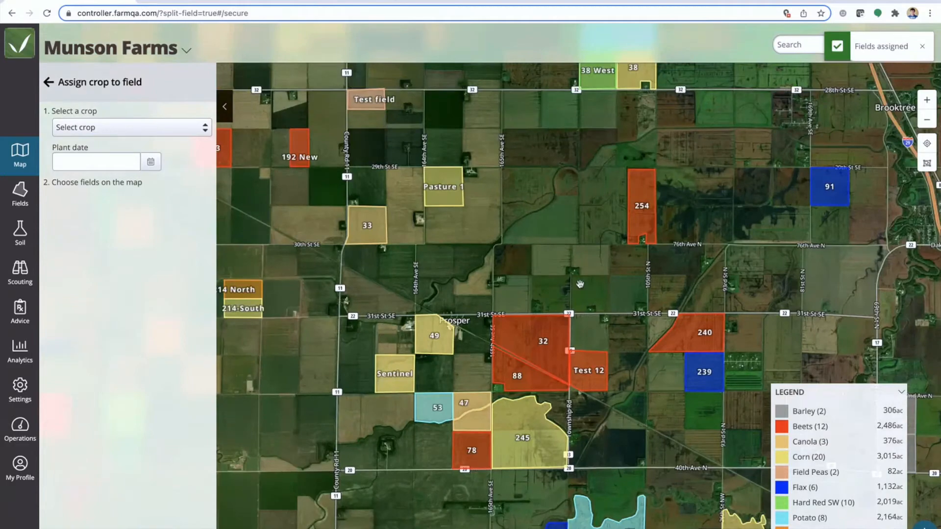
{"action": "left_click", "coordinate": [224, 106]}
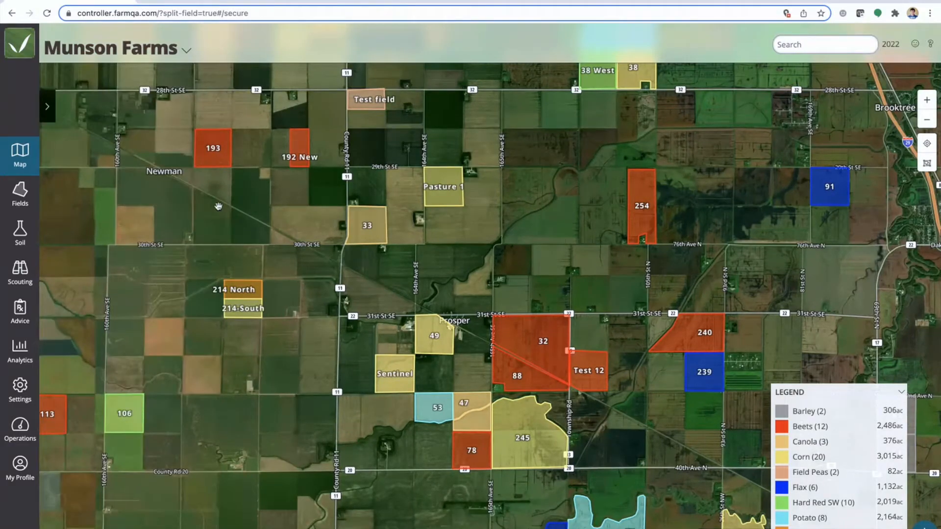
{"action": "left_click_drag", "start_coordinate": [574, 271], "coordinate": [397, 292]}
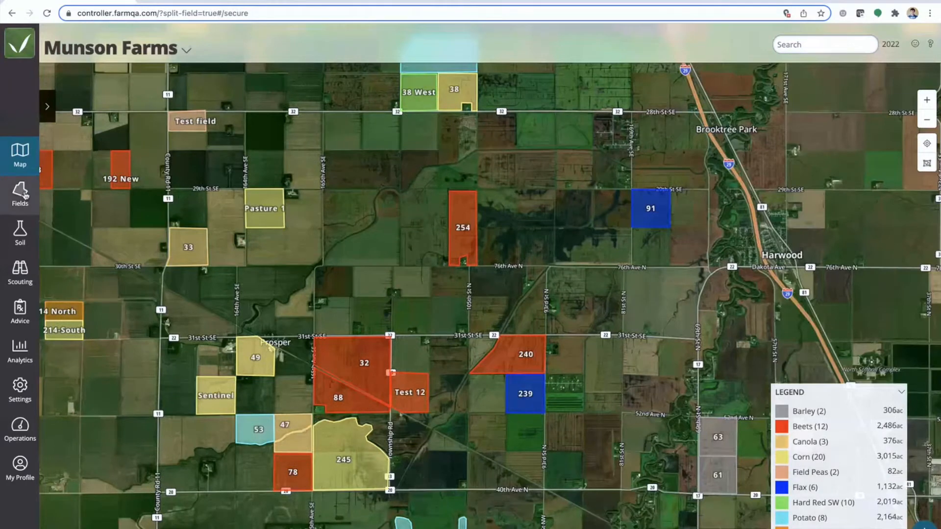
Open the list of fields for 2022, group it by crop and look over the groups
{"action": "left_click", "coordinate": [26, 196]}
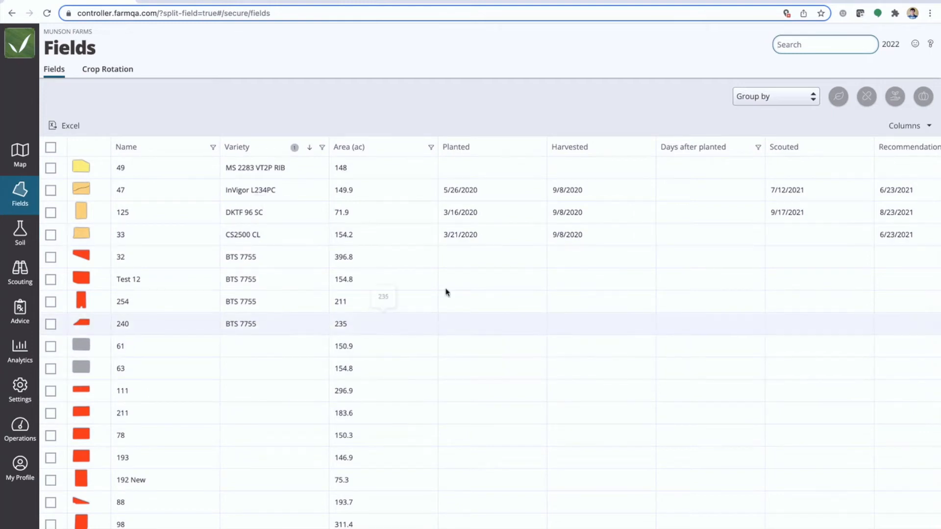
{"action": "left_click", "coordinate": [793, 99]}
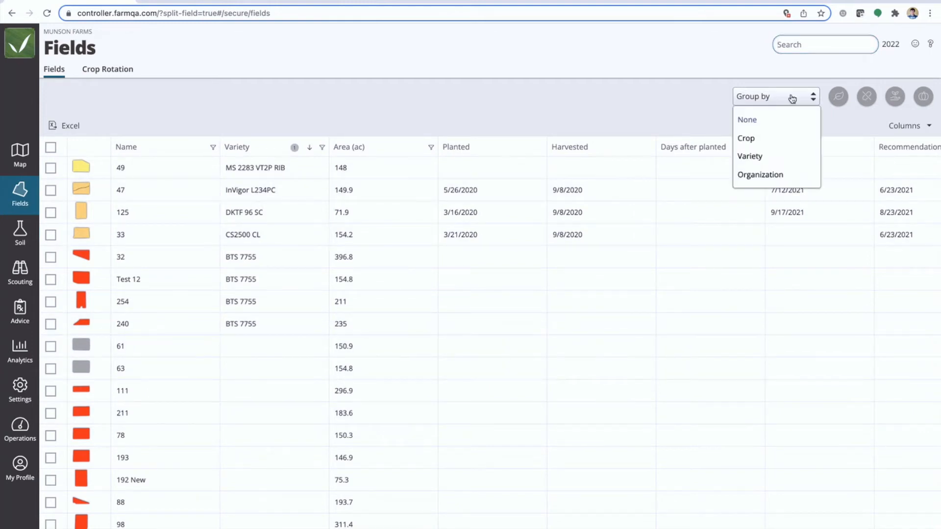
{"action": "left_click", "coordinate": [755, 140]}
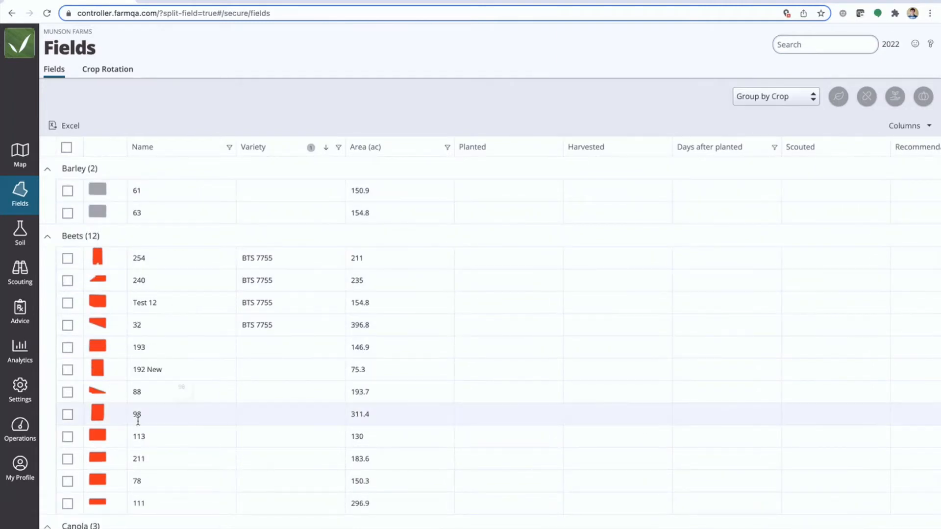
{"action": "scroll", "coordinate": [142, 426], "scroll_direction": "down", "scroll_amount": 3}
{"action": "scroll", "coordinate": [146, 437], "scroll_direction": "up", "scroll_amount": 3}
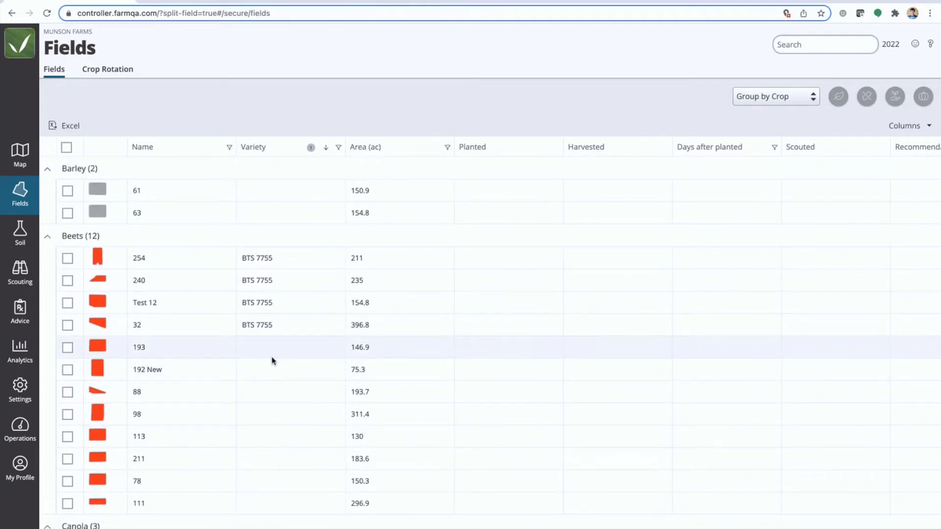
{"action": "scroll", "coordinate": [273, 361], "scroll_direction": "down", "scroll_amount": 15}
{"action": "scroll", "coordinate": [271, 362], "scroll_direction": "up", "scroll_amount": 13}
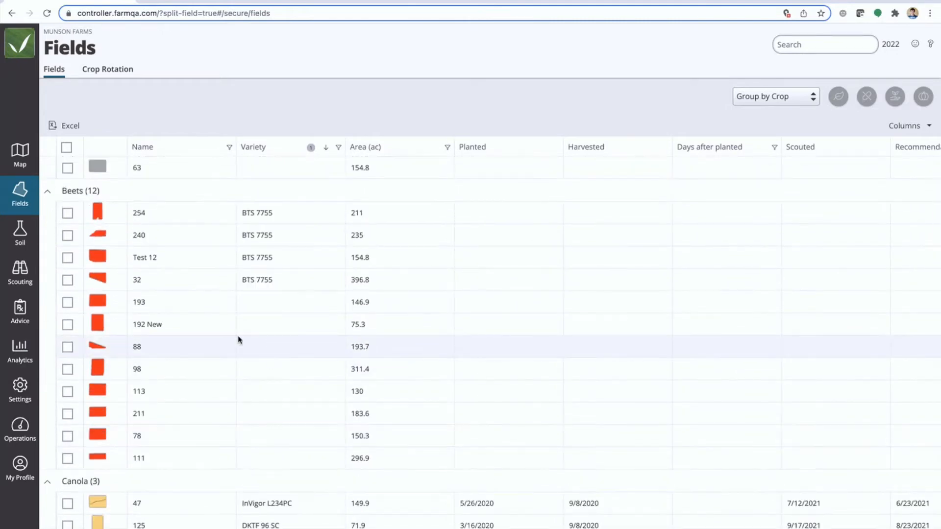
Assign the beet variety Beta 7741 to fields 193, 192 New, 88 and 98 in the field list
{"action": "left_click", "coordinate": [67, 302]}
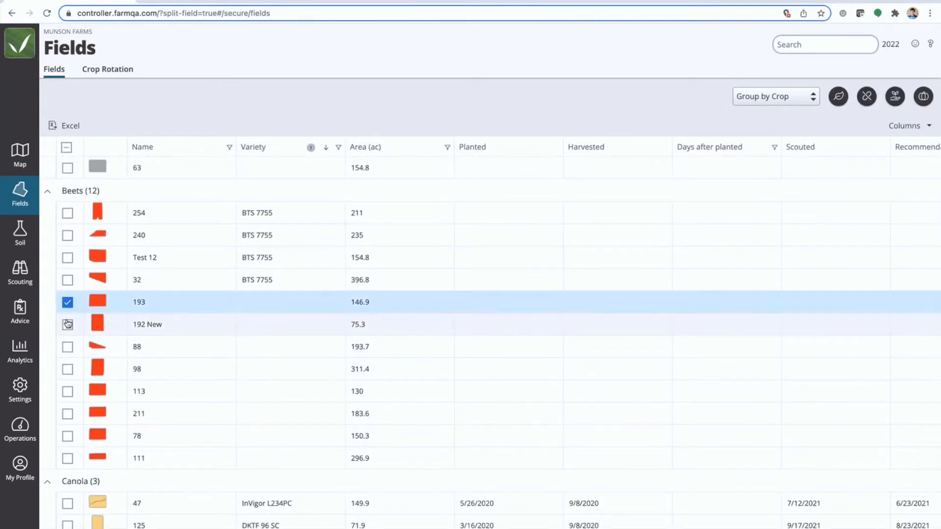
{"action": "left_click", "coordinate": [67, 324]}
{"action": "left_click", "coordinate": [68, 347]}
{"action": "left_click", "coordinate": [67, 369]}
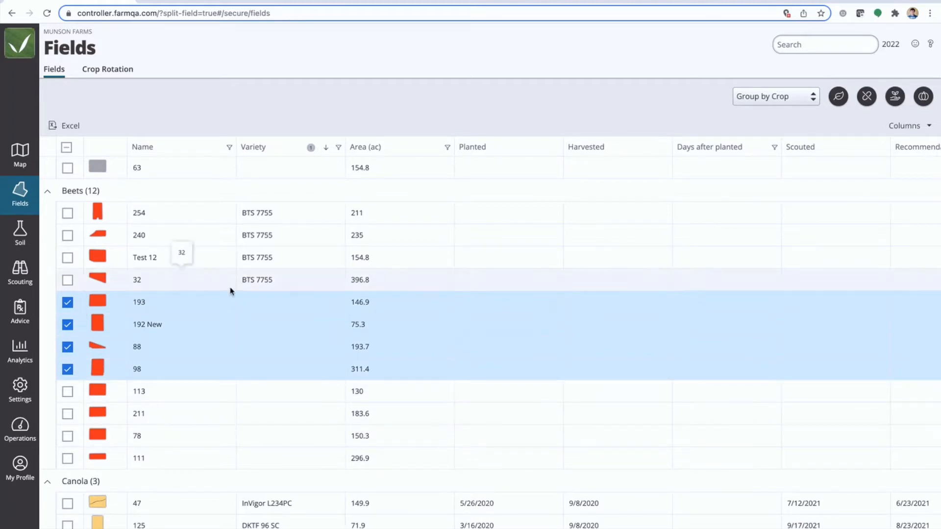
{"action": "left_click", "coordinate": [840, 98]}
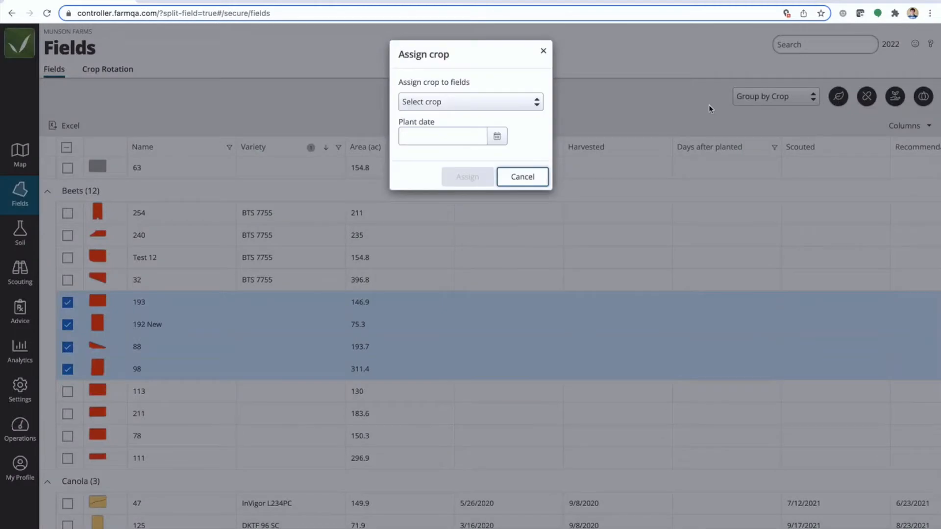
{"action": "left_click", "coordinate": [527, 107]}
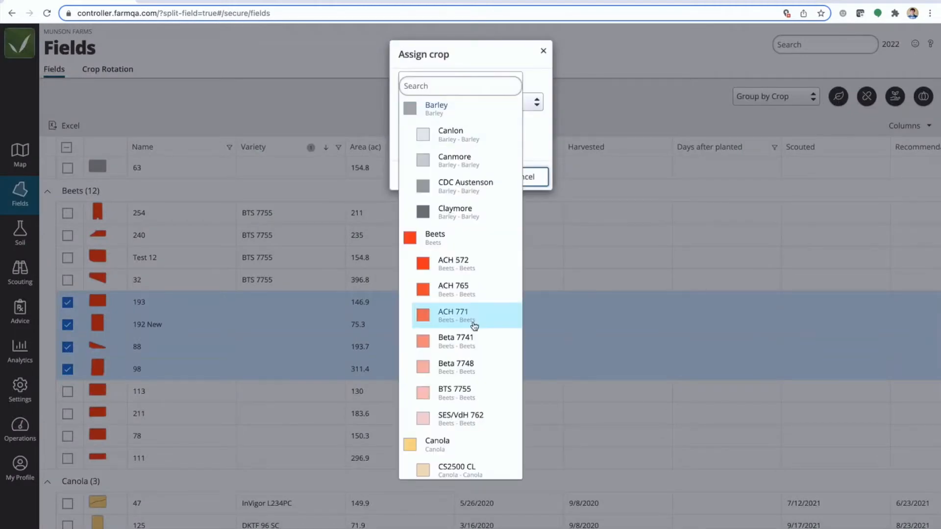
{"action": "scroll", "coordinate": [474, 327], "scroll_direction": "down", "scroll_amount": 1}
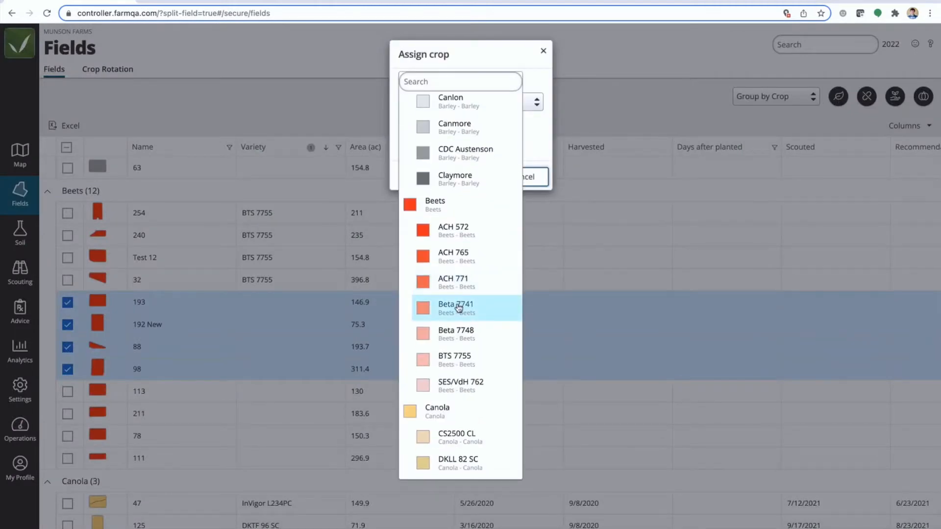
{"action": "left_click", "coordinate": [458, 307]}
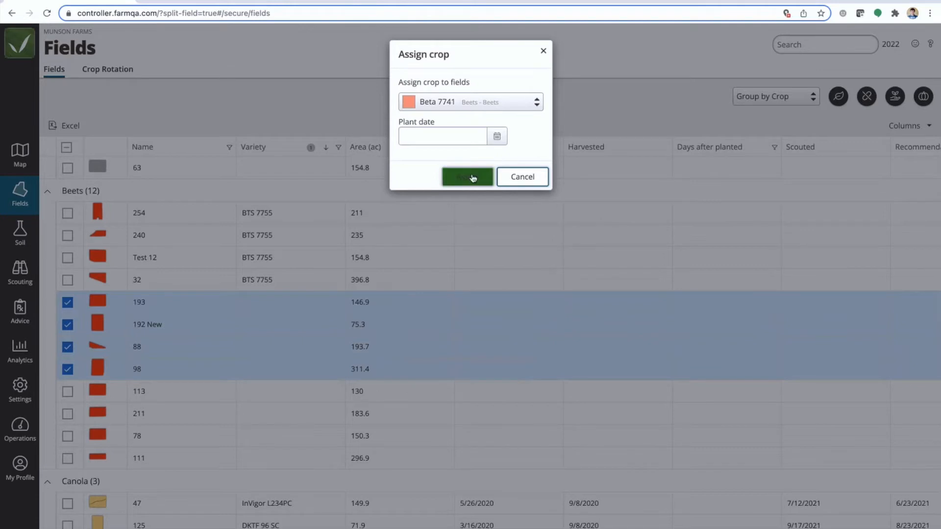
{"action": "left_click", "coordinate": [473, 177]}
Assign the soybean variety H11XF2 to the corn fields Sentinel, 342 and 245
{"action": "scroll", "coordinate": [274, 412], "scroll_direction": "down", "scroll_amount": 8}
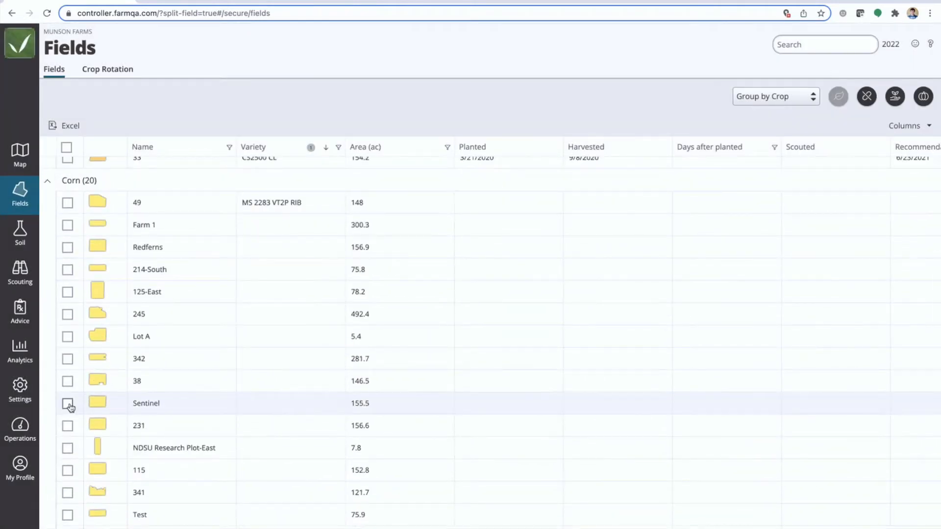
{"action": "left_click", "coordinate": [67, 404]}
{"action": "left_click", "coordinate": [67, 359]}
{"action": "left_click", "coordinate": [68, 314]}
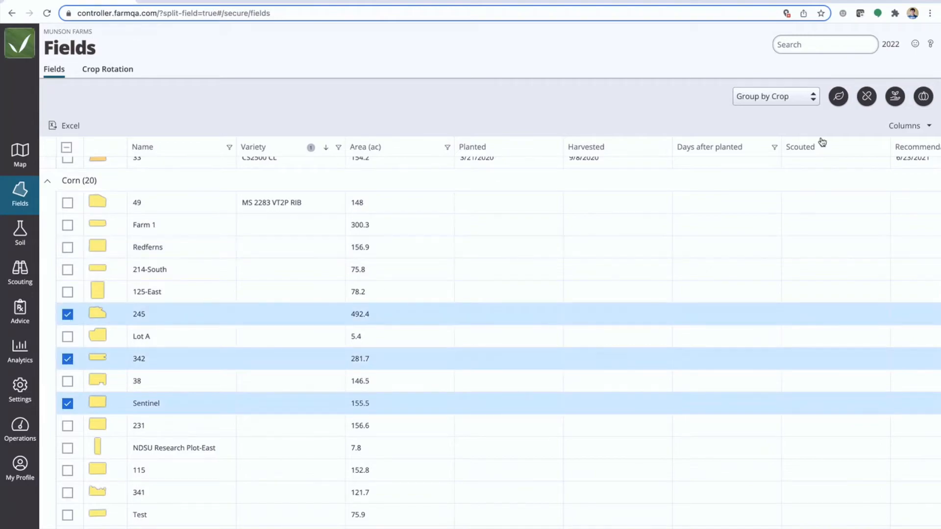
{"action": "left_click", "coordinate": [838, 97]}
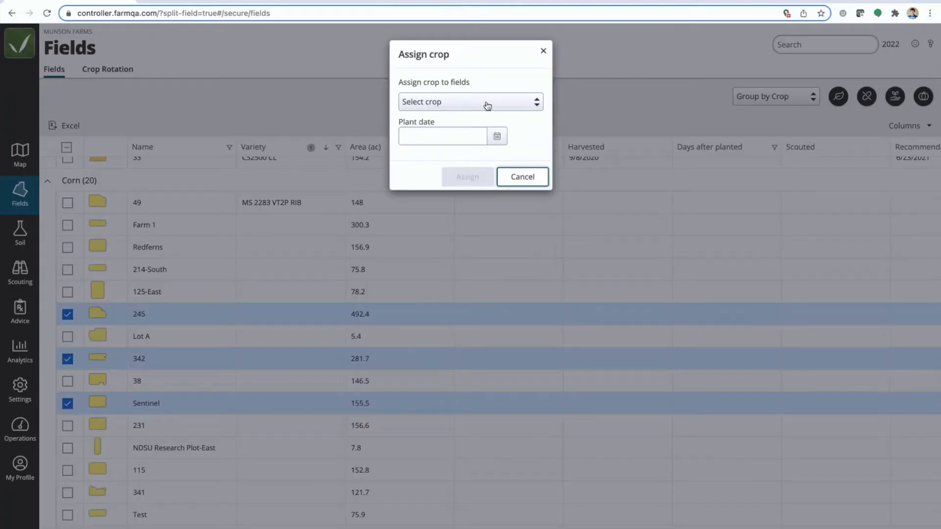
{"action": "left_click", "coordinate": [487, 105]}
{"action": "left_click", "coordinate": [440, 85]}
{"action": "type", "text": "Soy"}
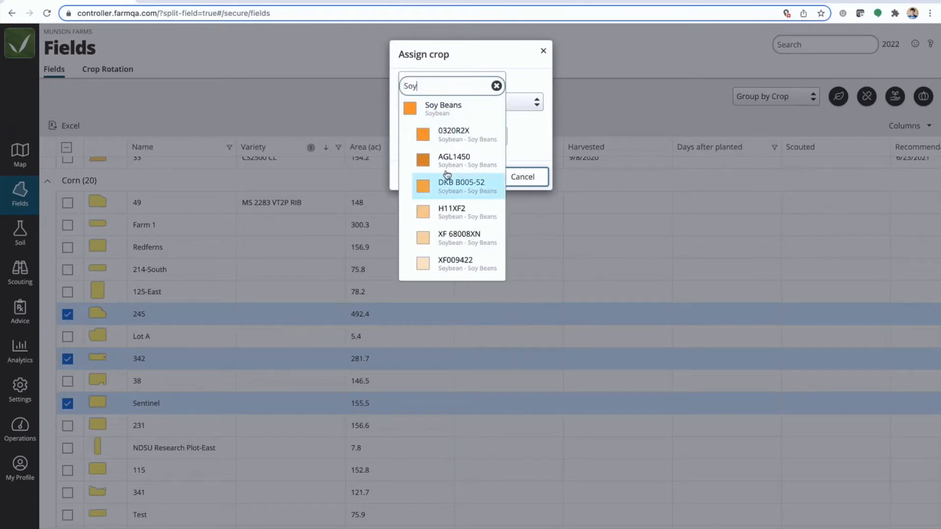
{"action": "left_click", "coordinate": [445, 116]}
{"action": "left_click", "coordinate": [468, 101]}
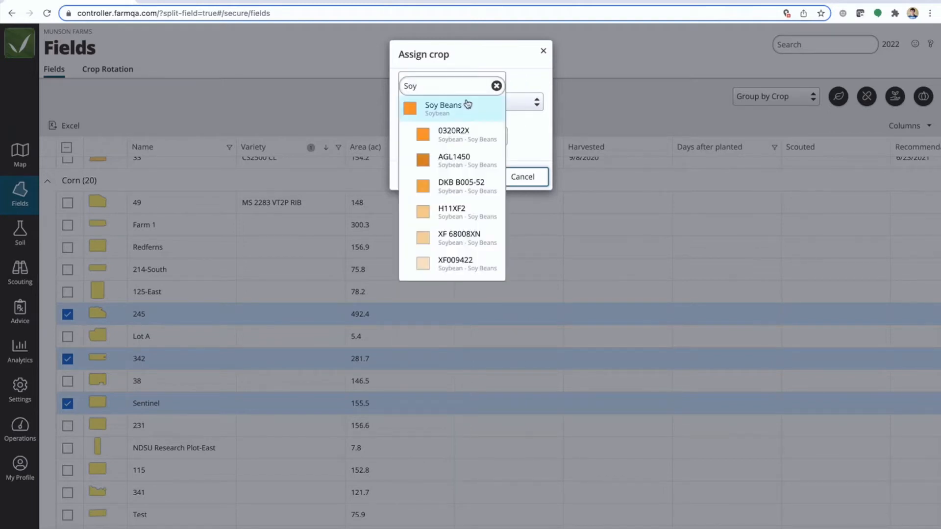
{"action": "left_click", "coordinate": [458, 213]}
{"action": "left_click", "coordinate": [478, 176]}
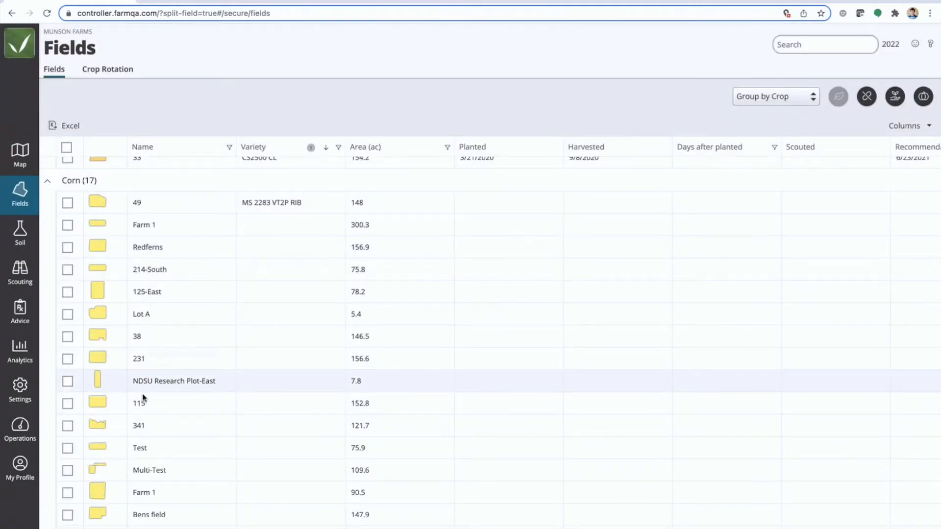
Group the field list by variety and filter it by searching for Beet
{"action": "scroll", "coordinate": [133, 469], "scroll_direction": "down", "scroll_amount": 15}
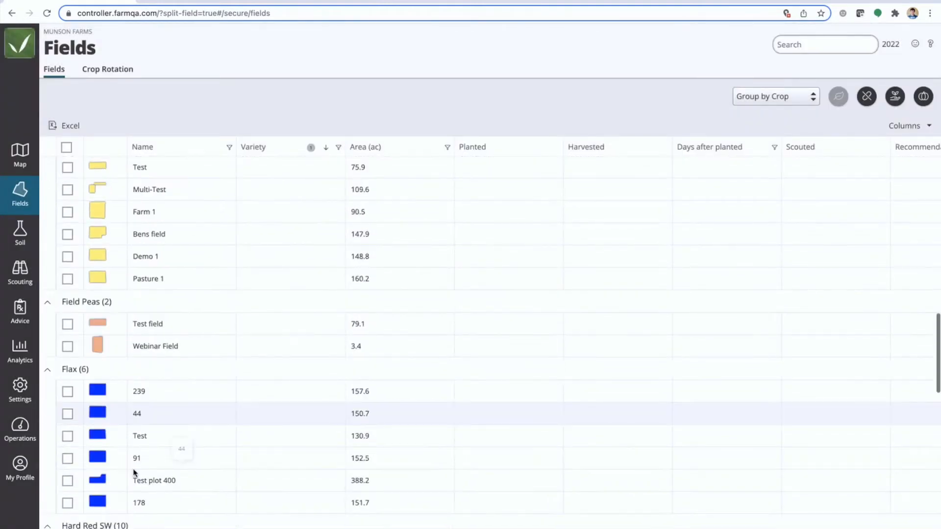
{"action": "scroll", "coordinate": [133, 470], "scroll_direction": "down", "scroll_amount": 3}
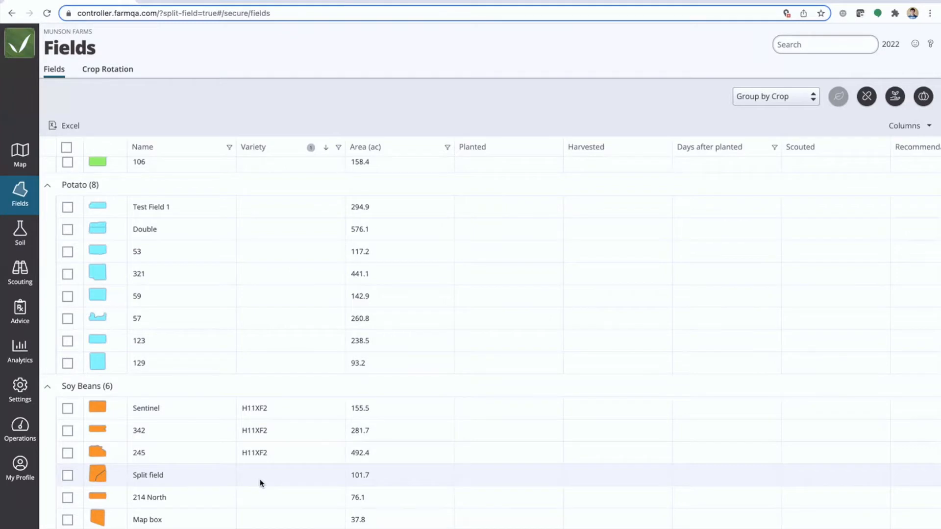
{"action": "scroll", "coordinate": [286, 340], "scroll_direction": "up", "scroll_amount": 20}
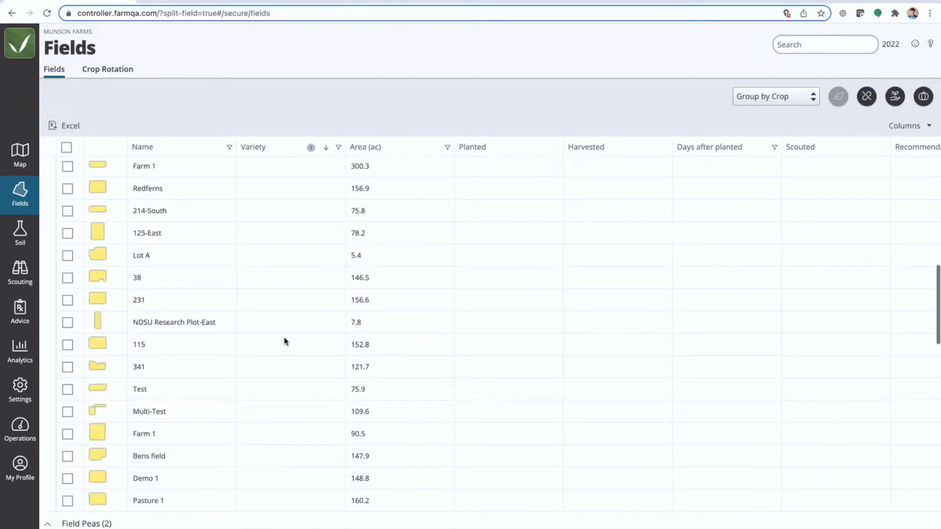
{"action": "scroll", "coordinate": [285, 340], "scroll_direction": "up", "scroll_amount": 2}
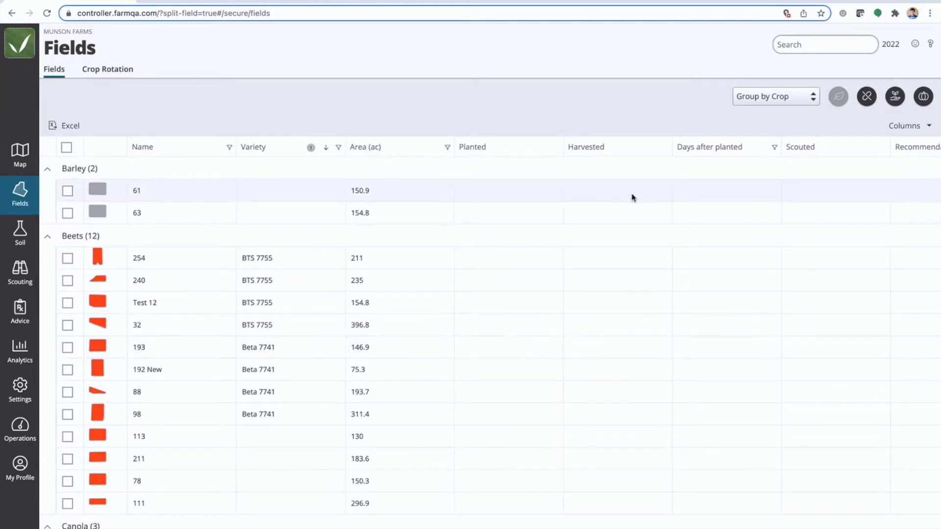
{"action": "left_click", "coordinate": [788, 97]}
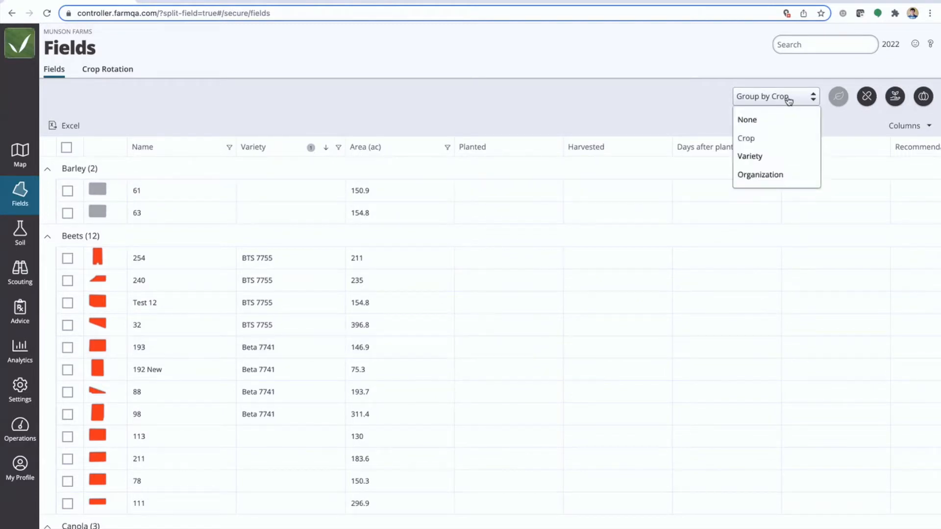
{"action": "left_click", "coordinate": [757, 157]}
{"action": "scroll", "coordinate": [326, 235], "scroll_direction": "up", "scroll_amount": 5}
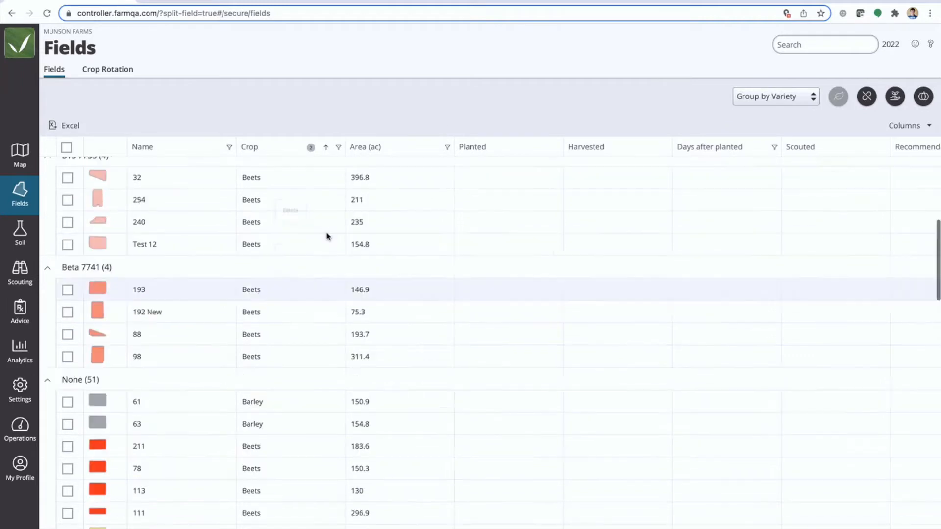
{"action": "left_click_drag", "start_coordinate": [60, 251], "coordinate": [117, 253]}
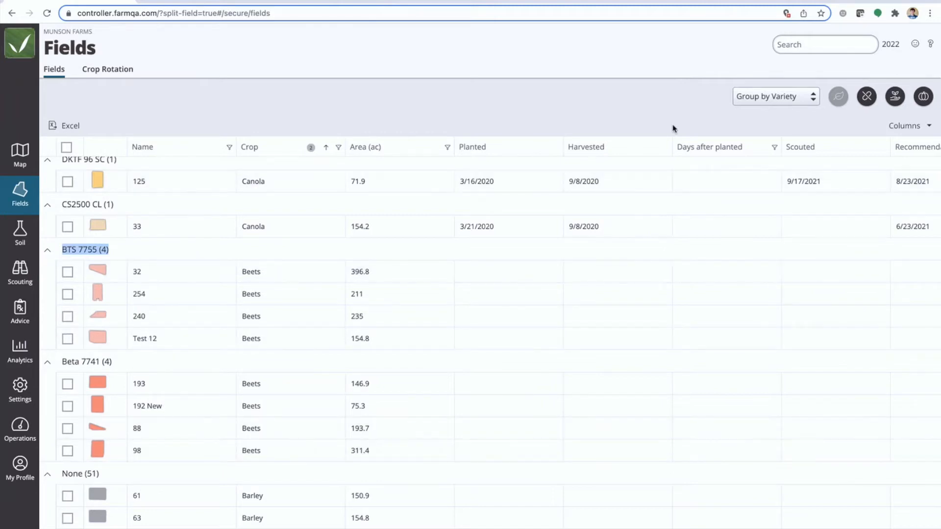
{"action": "left_click", "coordinate": [817, 49]}
{"action": "type", "text": "Beet"}
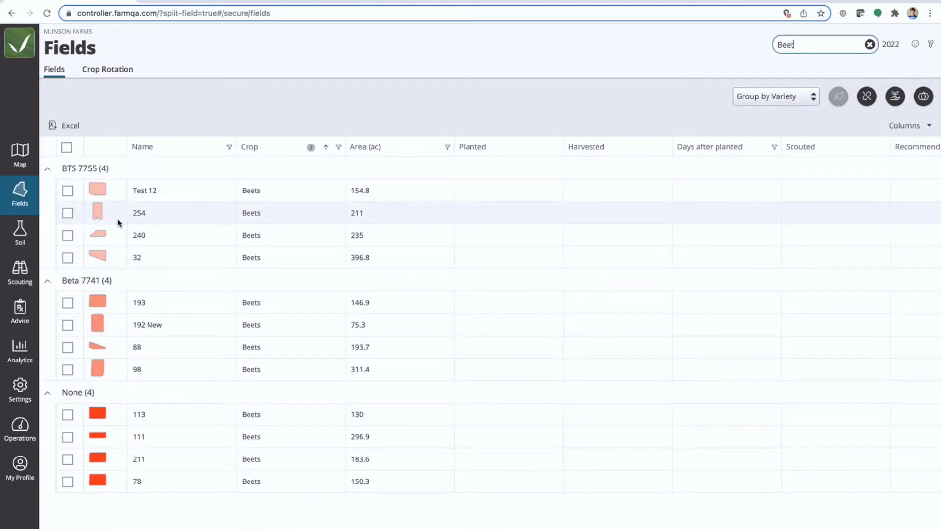
Return to the field map and color the fields by variety
{"action": "left_click", "coordinate": [16, 157]}
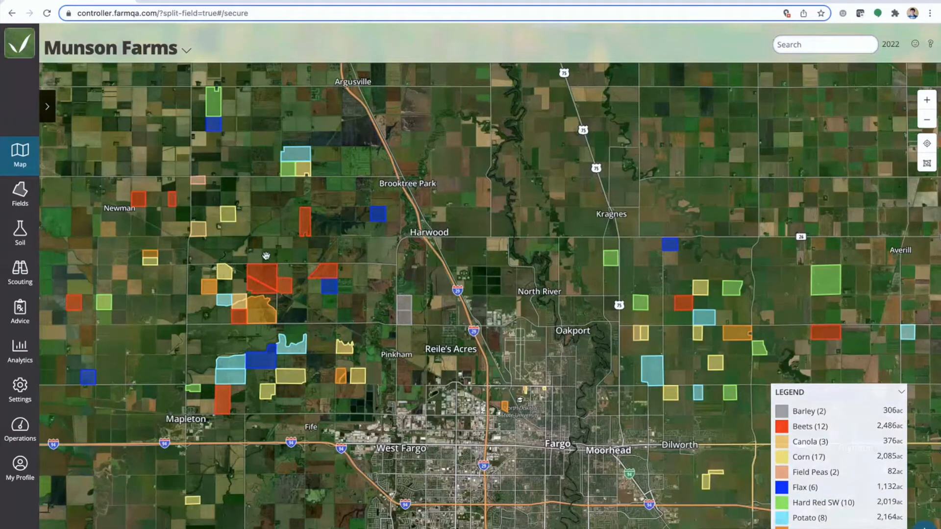
{"action": "left_click", "coordinate": [48, 107]}
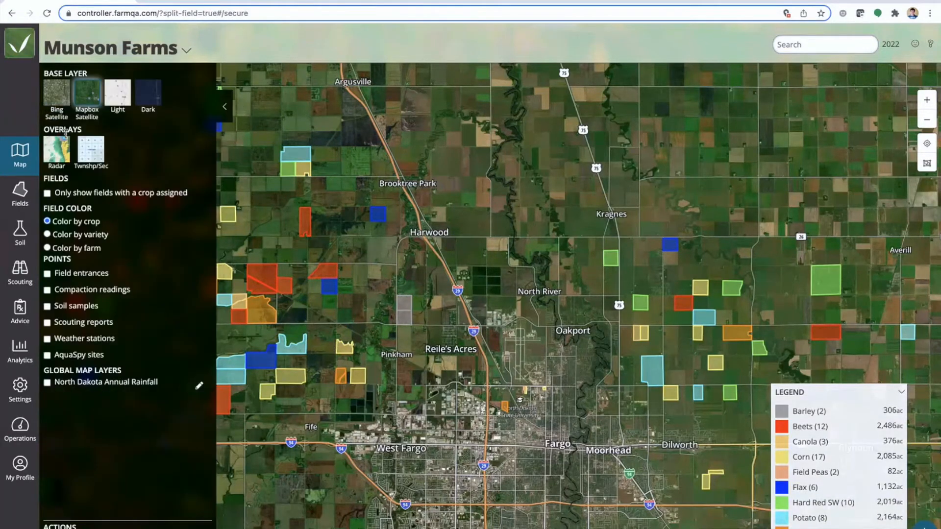
{"action": "left_click_drag", "start_coordinate": [112, 236], "coordinate": [55, 237]}
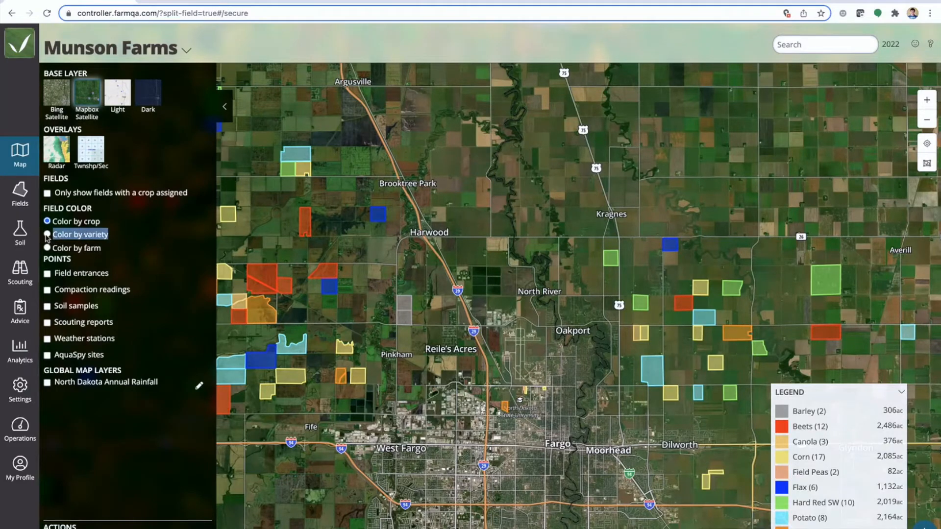
{"action": "left_click", "coordinate": [47, 235]}
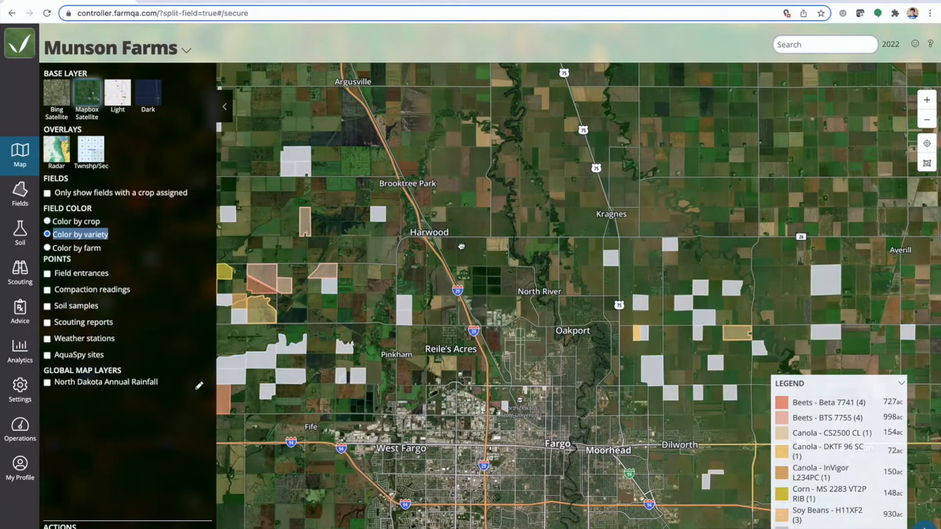
Filter the map by searching for Beet, examine the acreage of each beet variety in the legend, and clear the search
{"action": "left_click_drag", "start_coordinate": [462, 246], "coordinate": [562, 241]}
{"action": "left_click", "coordinate": [815, 44]}
{"action": "type", "text": "Beet"}
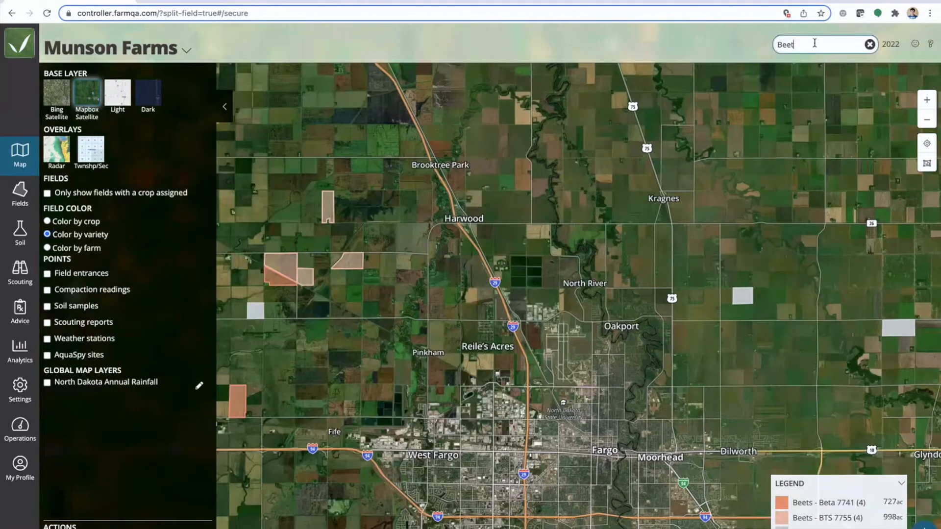
{"action": "left_click_drag", "start_coordinate": [629, 176], "coordinate": [665, 174]}
{"action": "scroll", "coordinate": [666, 174], "scroll_direction": "down", "scroll_amount": 3}
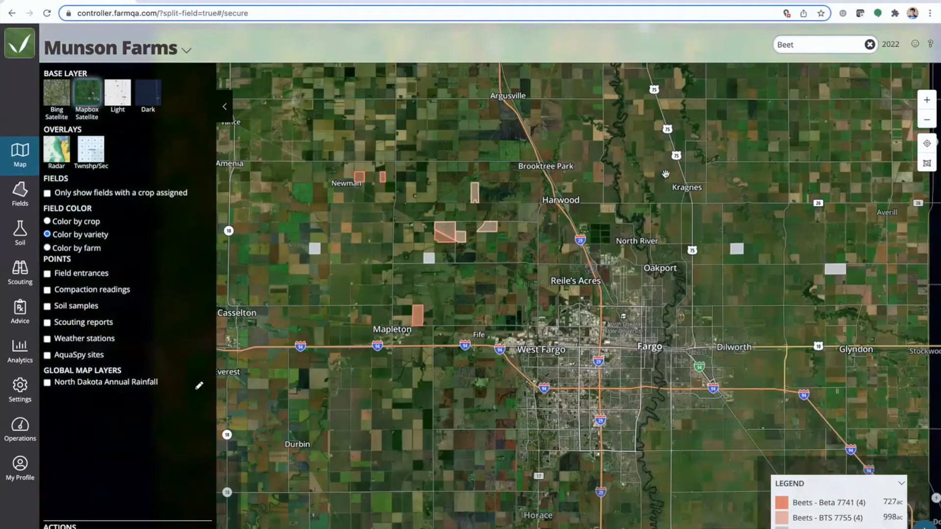
{"action": "left_click_drag", "start_coordinate": [281, 149], "coordinate": [304, 188]}
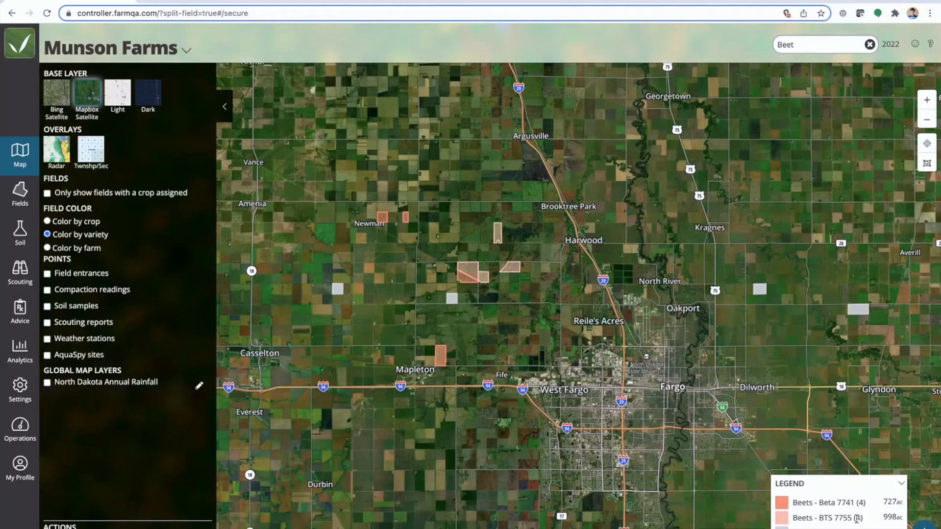
{"action": "left_click_drag", "start_coordinate": [884, 517], "coordinate": [900, 515]}
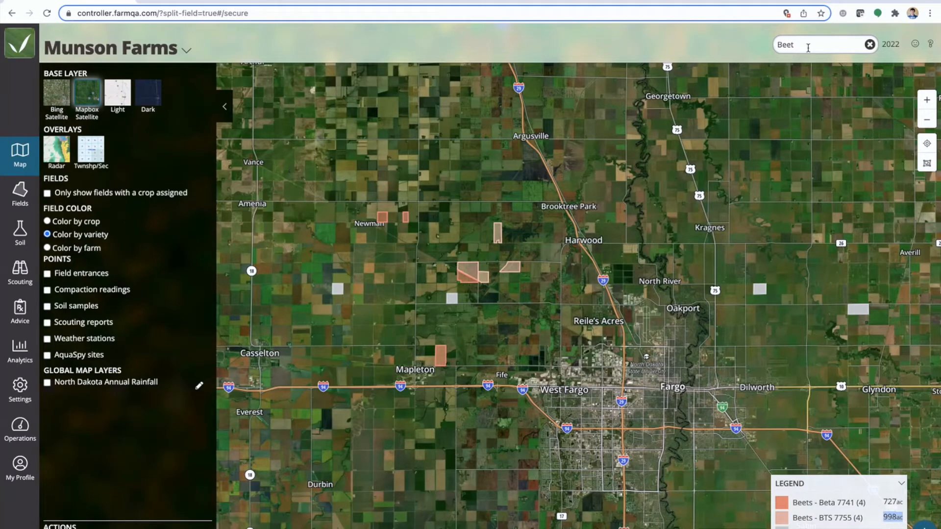
{"action": "left_click", "coordinate": [868, 44]}
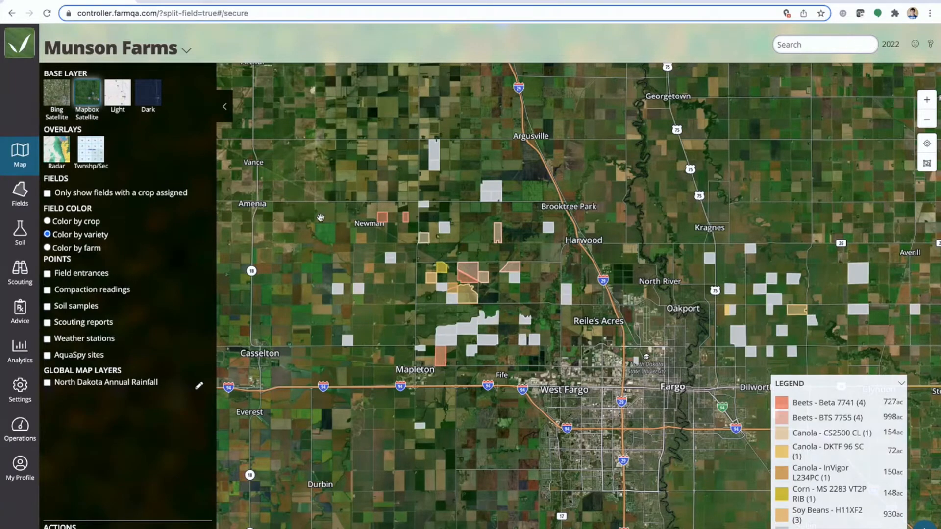
Open the crop and variety settings and find the Corn varieties in the list
{"action": "left_click", "coordinate": [22, 388]}
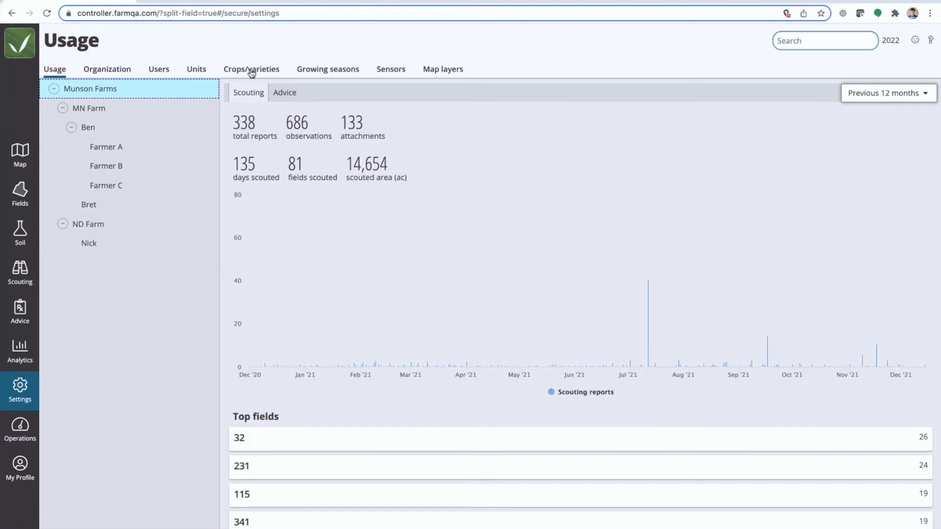
{"action": "left_click", "coordinate": [252, 70]}
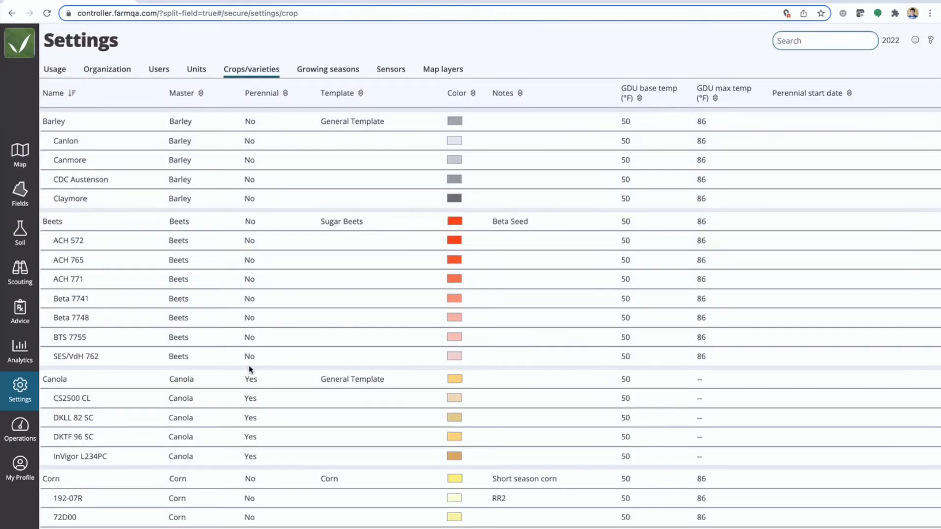
{"action": "scroll", "coordinate": [250, 370], "scroll_direction": "down", "scroll_amount": 1}
{"action": "scroll", "coordinate": [233, 294], "scroll_direction": "down", "scroll_amount": 5}
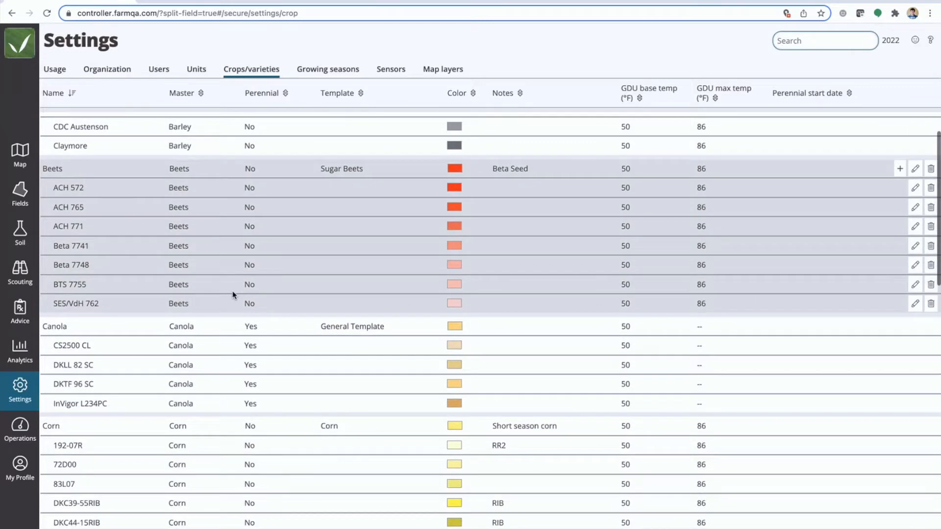
{"action": "scroll", "coordinate": [234, 294], "scroll_direction": "down", "scroll_amount": 2}
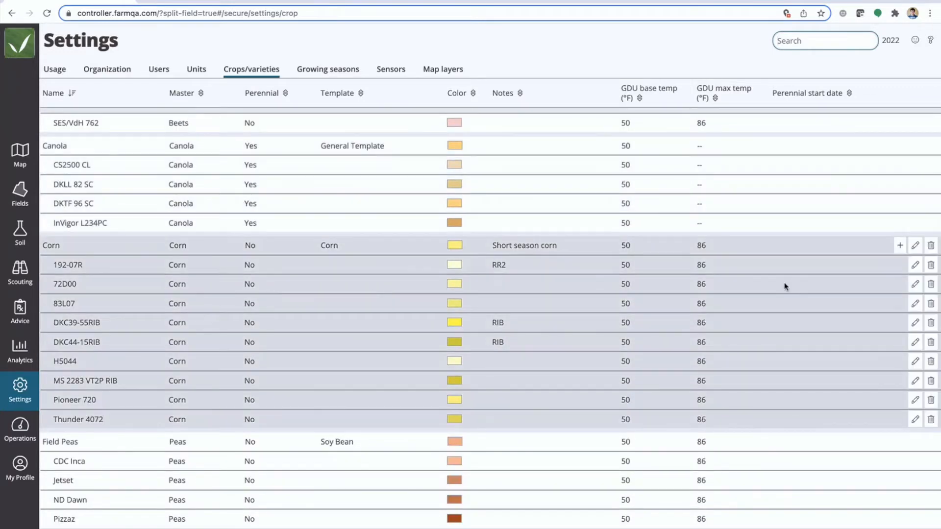
Start a new variety of Corn and name it FarmQA Bt
{"action": "double_click", "coordinate": [63, 250]}
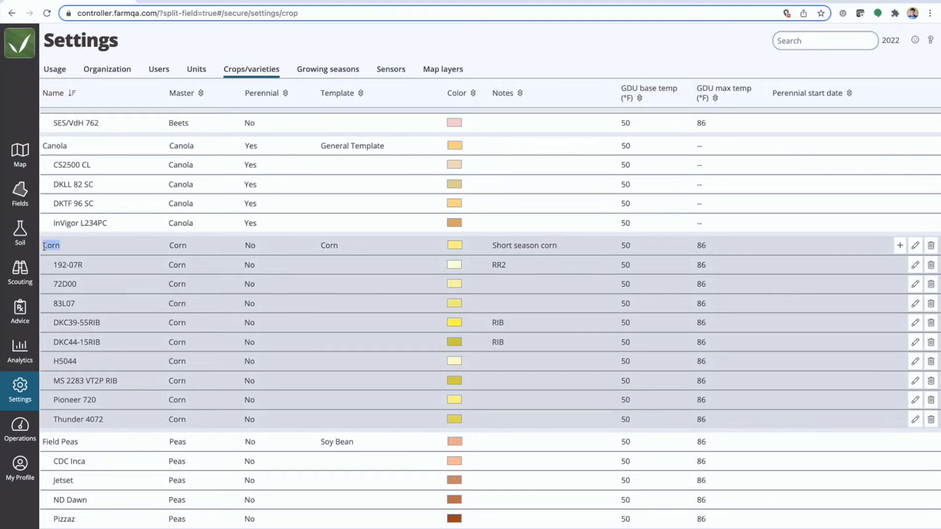
{"action": "left_click", "coordinate": [900, 246]}
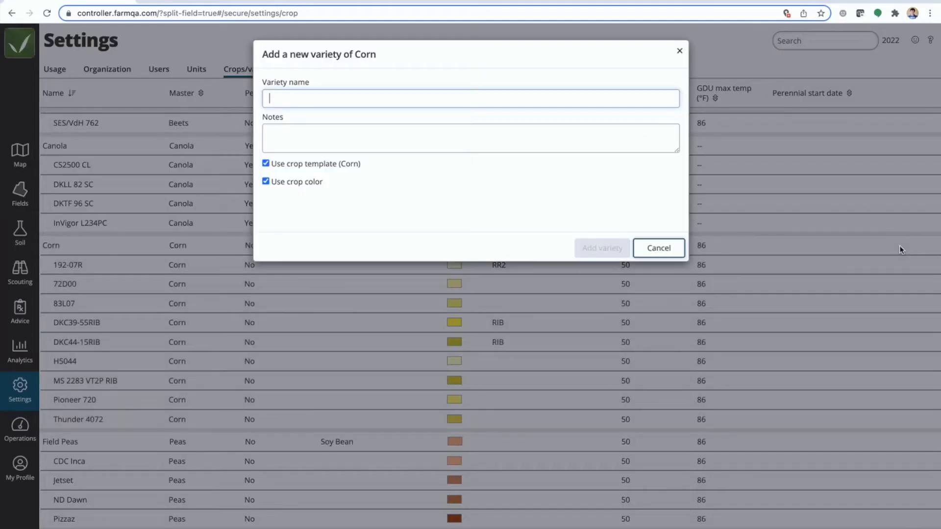
{"action": "left_click", "coordinate": [300, 98]}
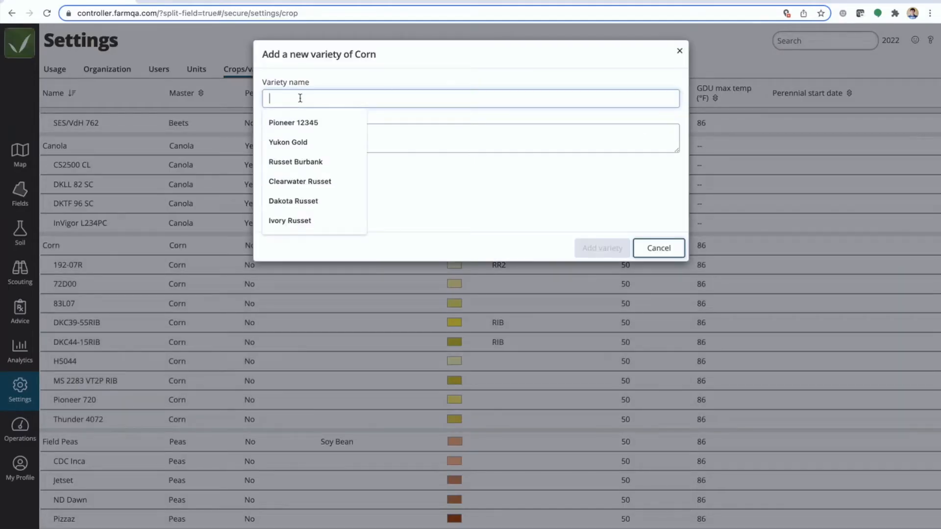
{"action": "type", "text": "FarmQA Bt"}
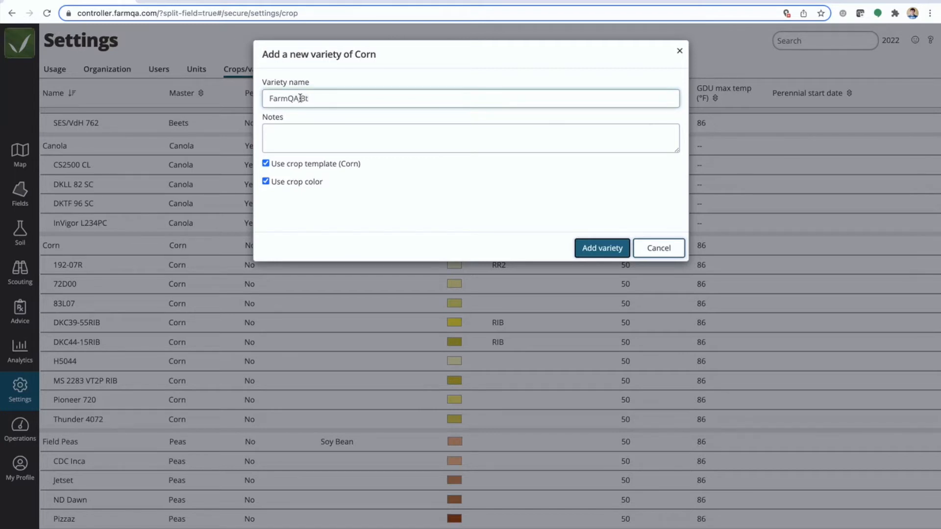
{"action": "left_click", "coordinate": [265, 164]}
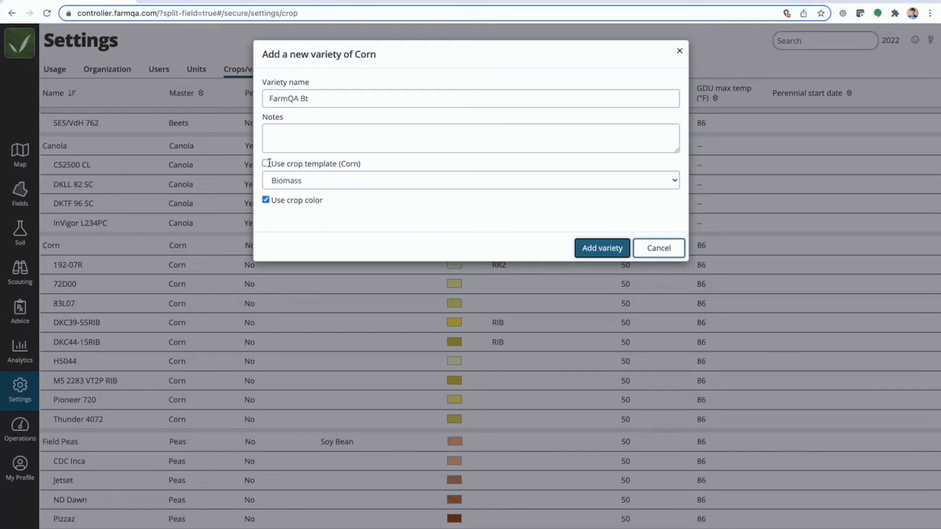
{"action": "left_click", "coordinate": [295, 180]}
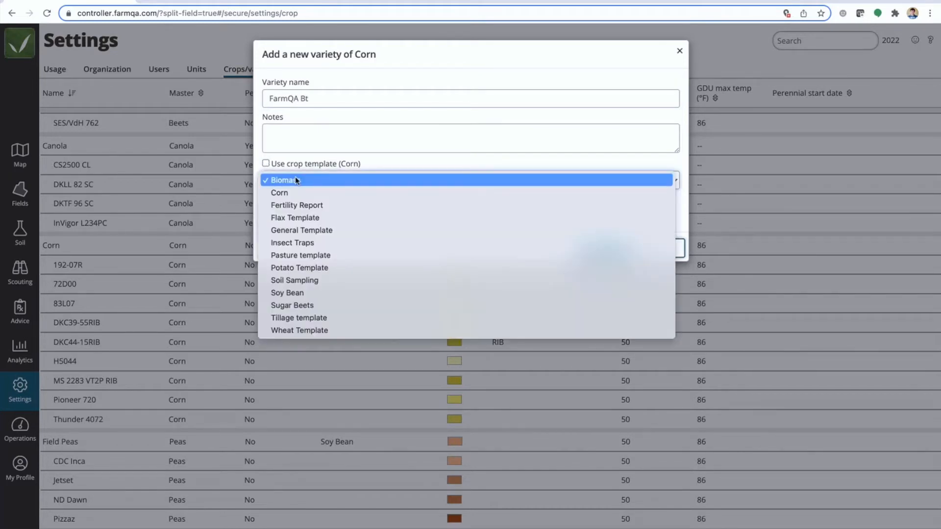
{"action": "left_click", "coordinate": [266, 164]}
{"action": "left_click", "coordinate": [265, 163]}
Give the variety its own color, RGB 225, 217, 132, instead of the crop color, add it, and check its entry under Corn
{"action": "left_click", "coordinate": [266, 181]}
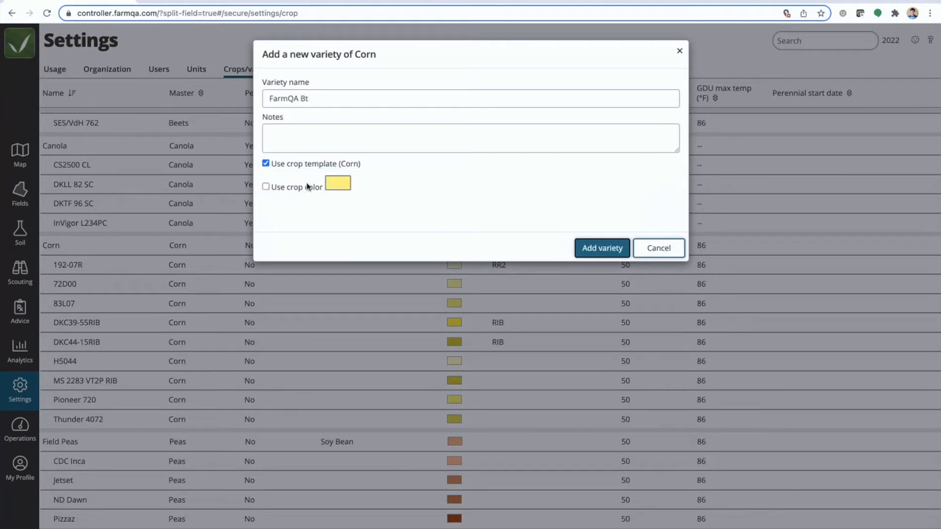
{"action": "left_click", "coordinate": [337, 184]}
{"action": "left_click_drag", "start_coordinate": [413, 219], "coordinate": [378, 200]}
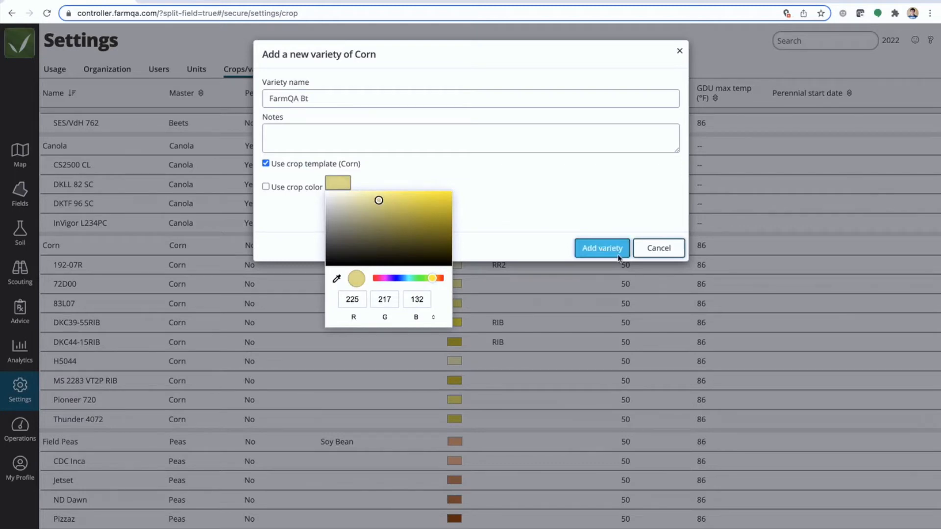
{"action": "left_click", "coordinate": [602, 248]}
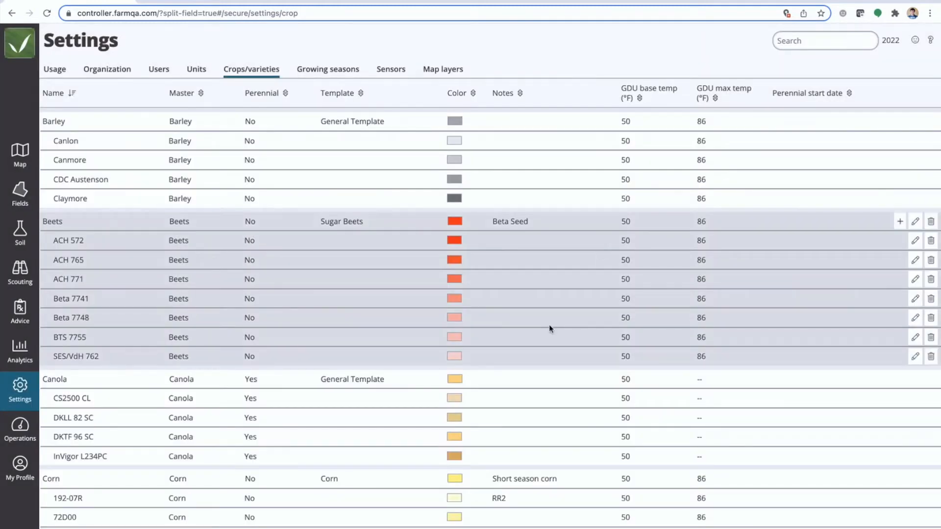
{"action": "scroll", "coordinate": [546, 350], "scroll_direction": "down", "scroll_amount": 5}
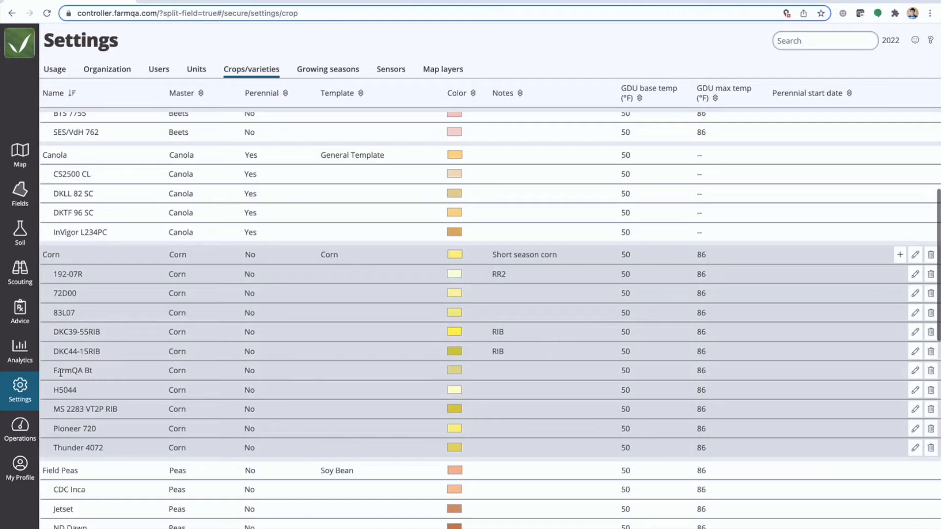
{"action": "left_click_drag", "start_coordinate": [53, 372], "coordinate": [96, 374]}
{"action": "left_click", "coordinate": [97, 374]}
Start a new crop named Winter Wheat and set its master crop to Winter wheat
{"action": "scroll", "coordinate": [285, 440], "scroll_direction": "down", "scroll_amount": 1}
{"action": "scroll", "coordinate": [285, 440], "scroll_direction": "down", "scroll_amount": 15}
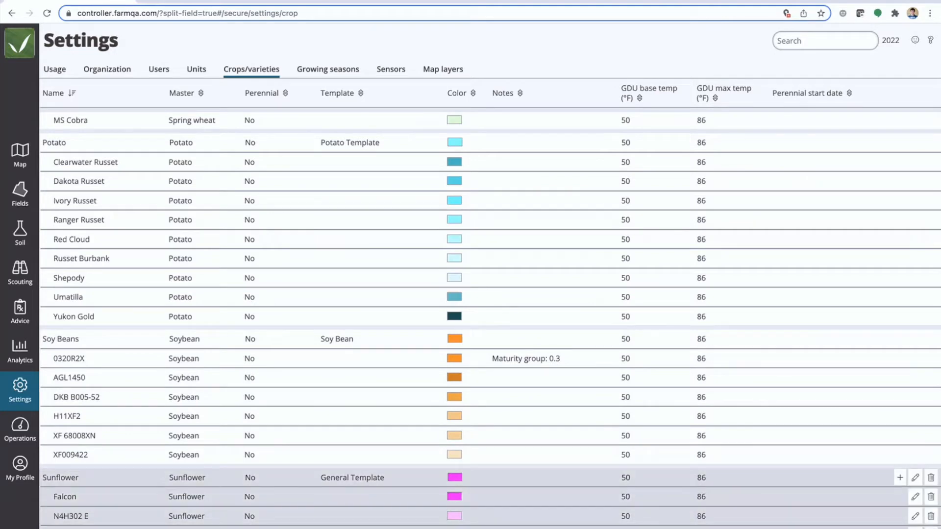
{"action": "left_click", "coordinate": [902, 525]}
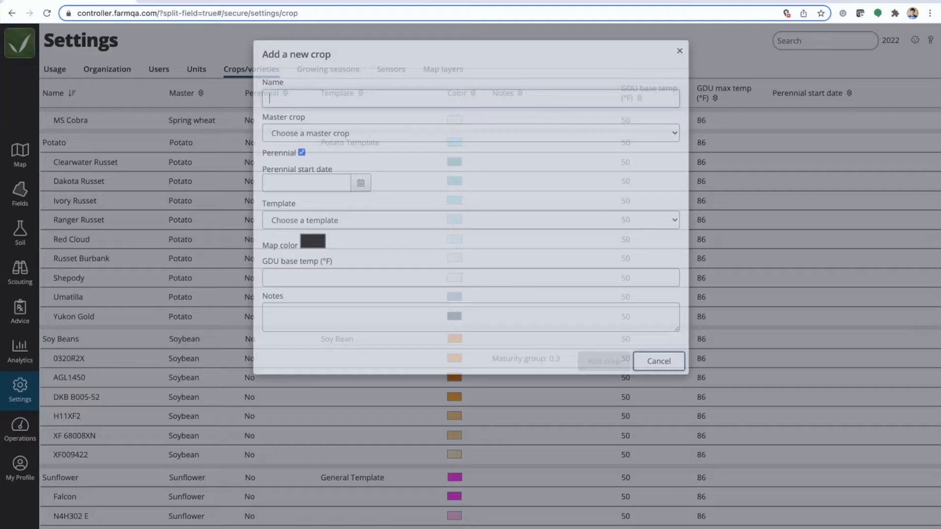
{"action": "type", "text": "Wint"}
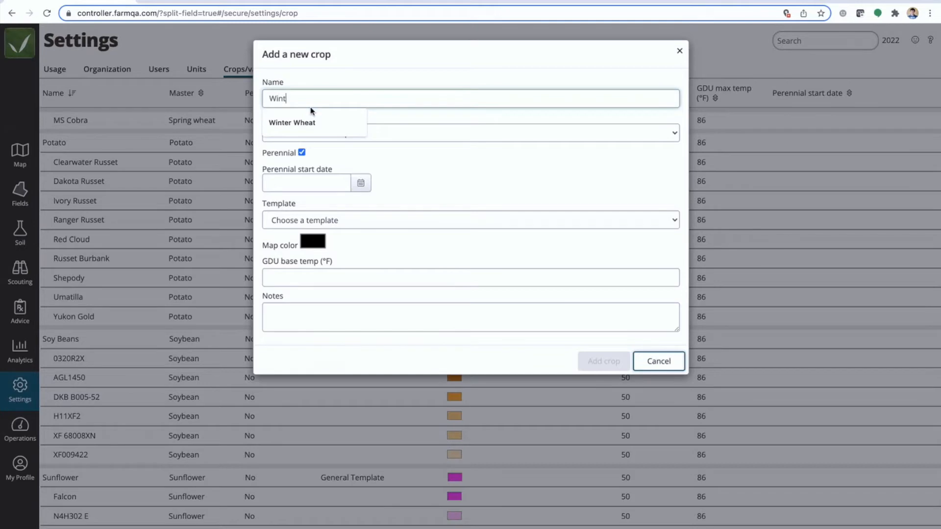
{"action": "type", "text": "er"}
{"action": "left_click", "coordinate": [292, 122]}
{"action": "left_click", "coordinate": [304, 133]}
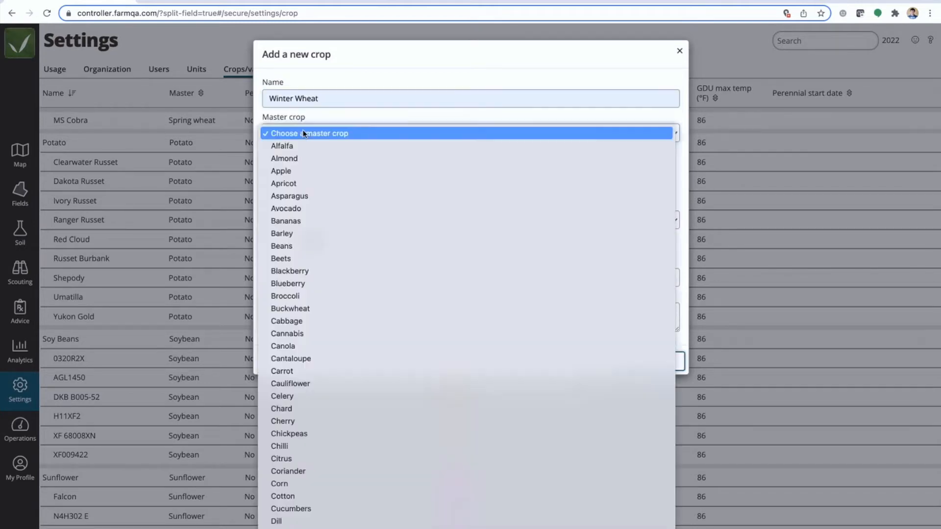
{"action": "scroll", "coordinate": [303, 133], "scroll_direction": "down", "scroll_amount": 10}
{"action": "key", "text": "Return"}
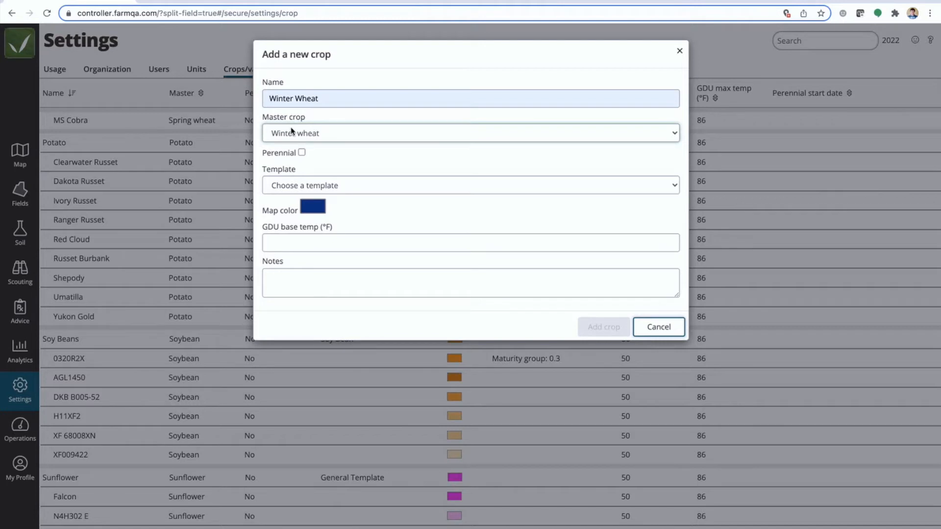
Assign General Template and the pink map color RGB 255, 0, 136 to the new crop and add it to the crop list
{"action": "left_click", "coordinate": [307, 185]}
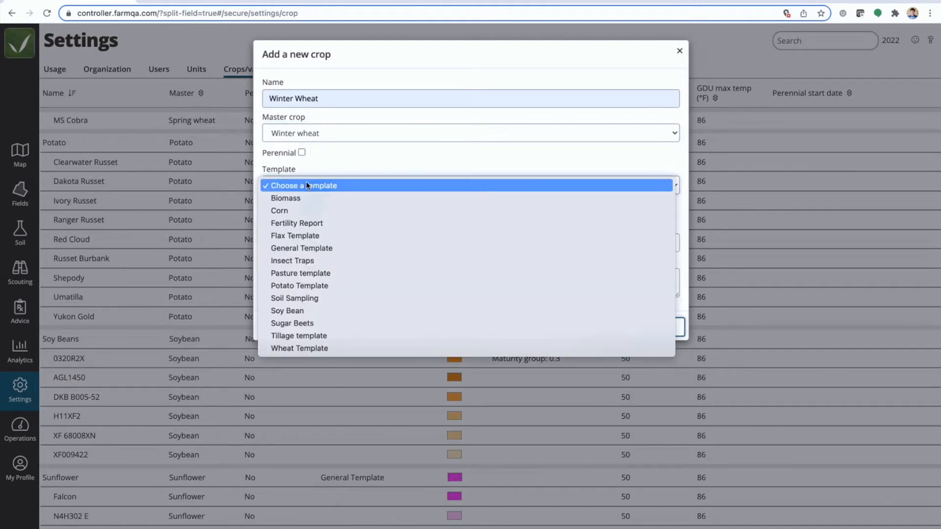
{"action": "left_click", "coordinate": [305, 248]}
{"action": "left_click", "coordinate": [313, 207]}
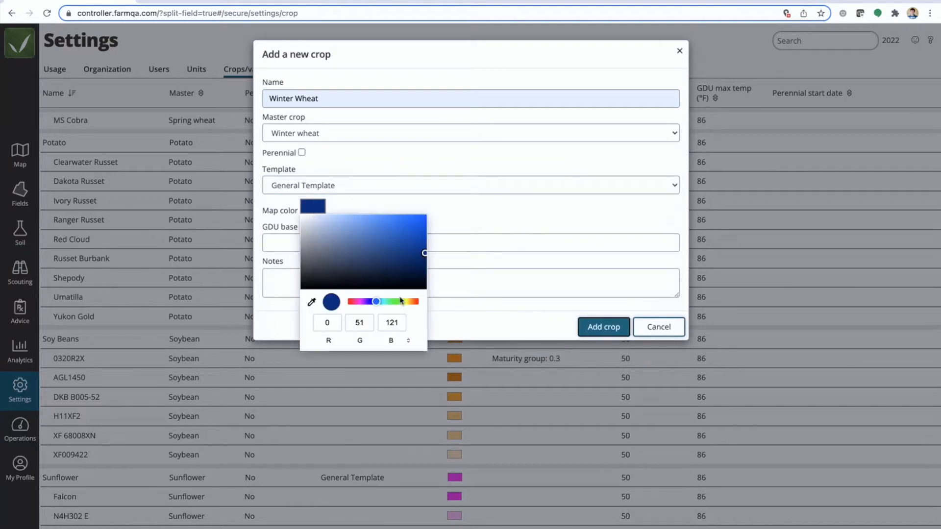
{"action": "left_click", "coordinate": [361, 302]}
{"action": "left_click_drag", "start_coordinate": [362, 301], "coordinate": [354, 301]}
{"action": "left_click_drag", "start_coordinate": [419, 221], "coordinate": [431, 210]}
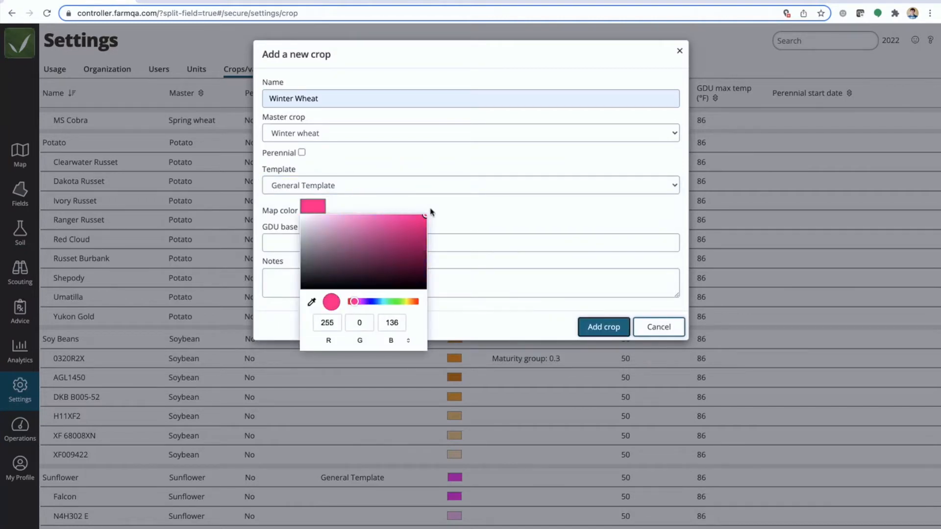
{"action": "left_click", "coordinate": [599, 329]}
{"action": "scroll", "coordinate": [514, 381], "scroll_direction": "down", "scroll_amount": 10}
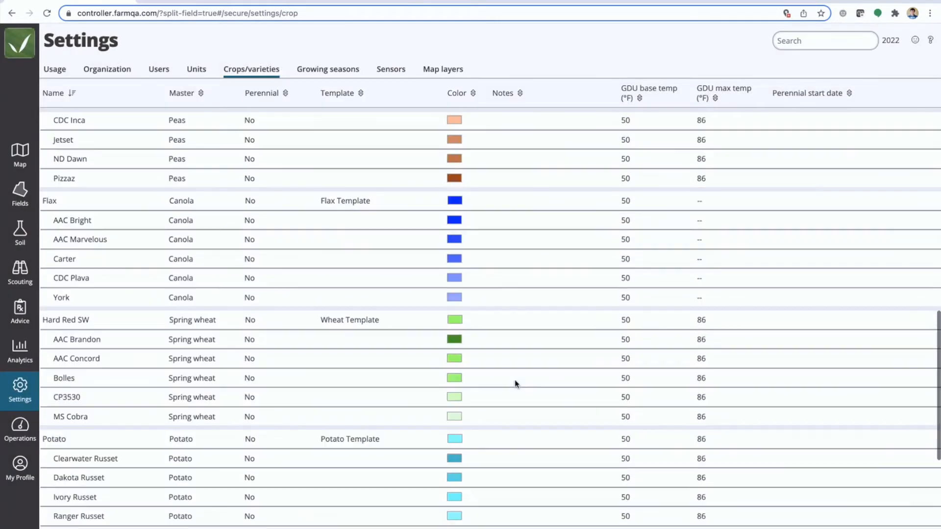
{"action": "scroll", "coordinate": [515, 383], "scroll_direction": "down", "scroll_amount": 6}
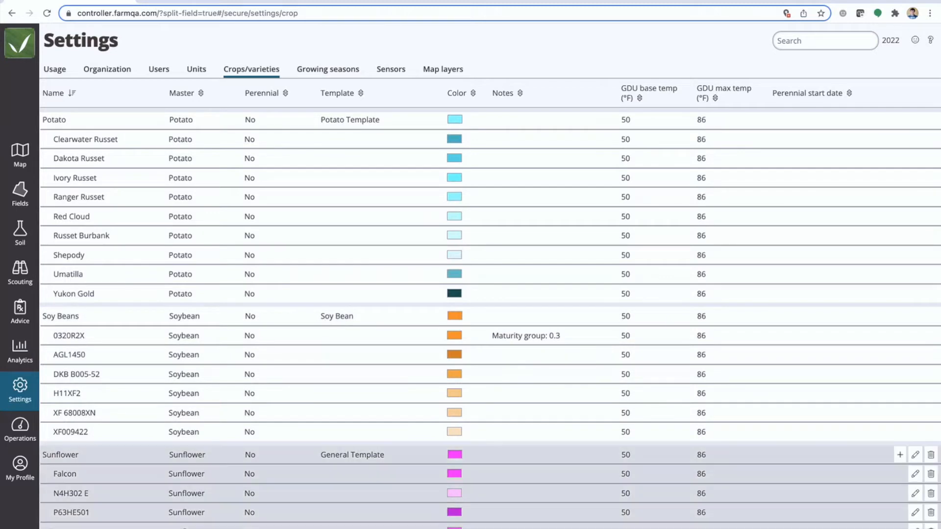
Return to the farm map, assign Winter Wheat as the crop of Test Field 1, and save the field
{"action": "left_click", "coordinate": [20, 156]}
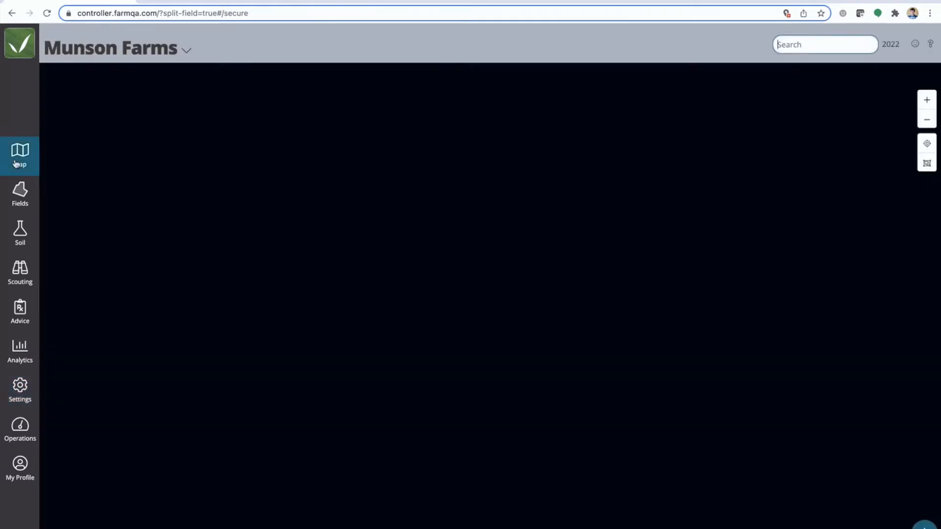
{"action": "scroll", "coordinate": [459, 253], "scroll_direction": "up", "scroll_amount": 5}
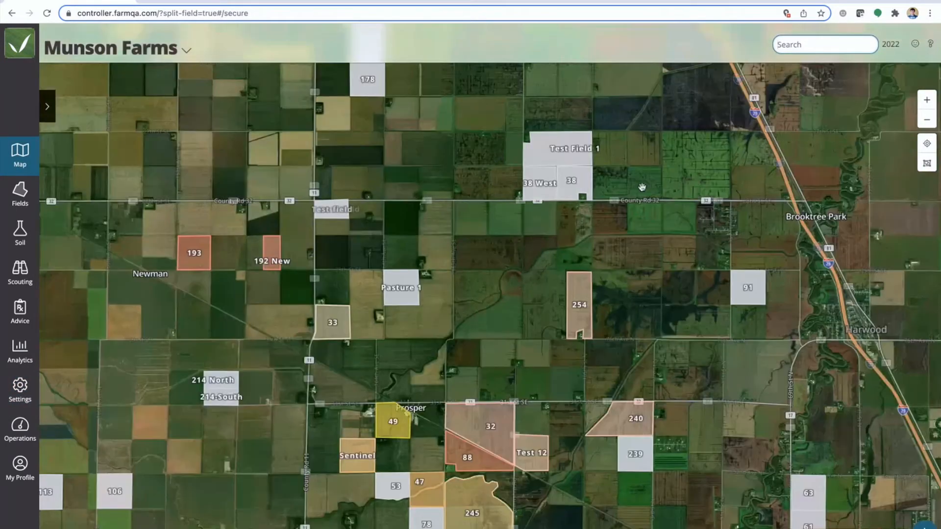
{"action": "left_click", "coordinate": [545, 163]}
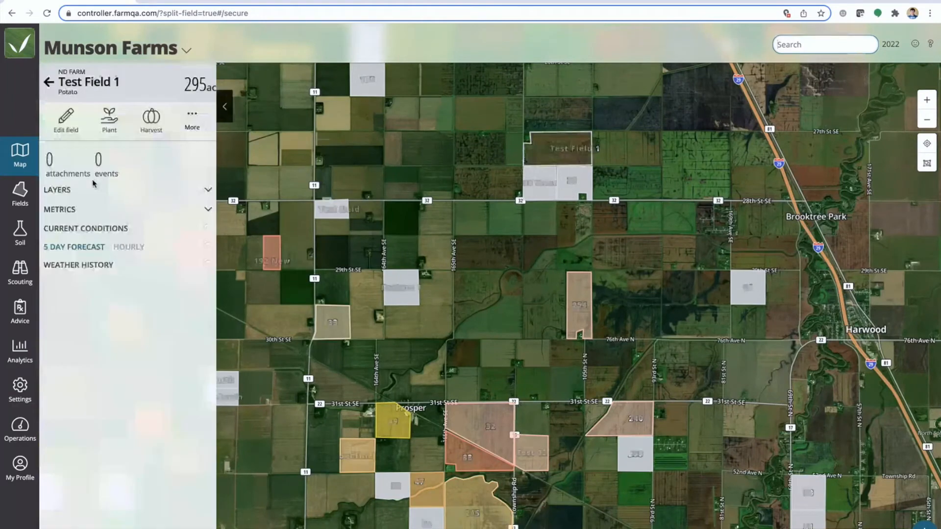
{"action": "left_click", "coordinate": [65, 118]}
{"action": "left_click", "coordinate": [117, 169]}
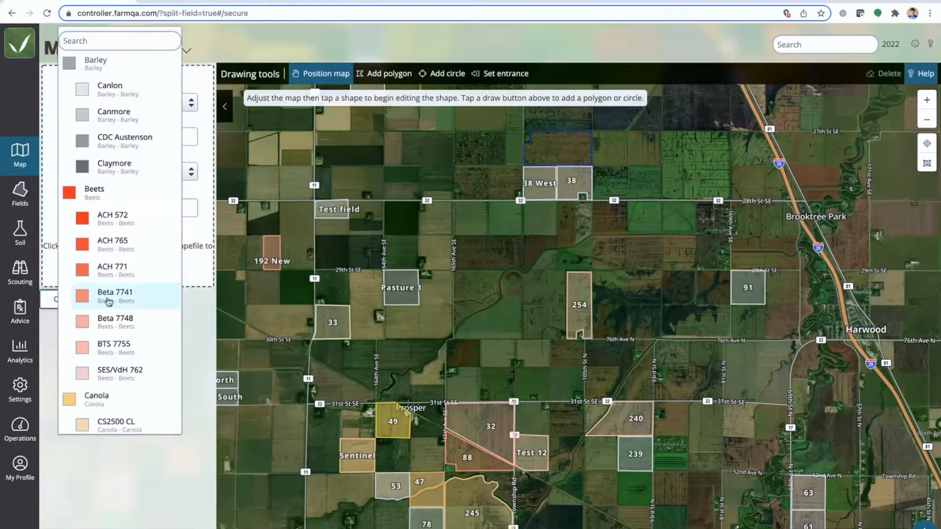
{"action": "left_click", "coordinate": [105, 43]}
{"action": "type", "text": "wi"}
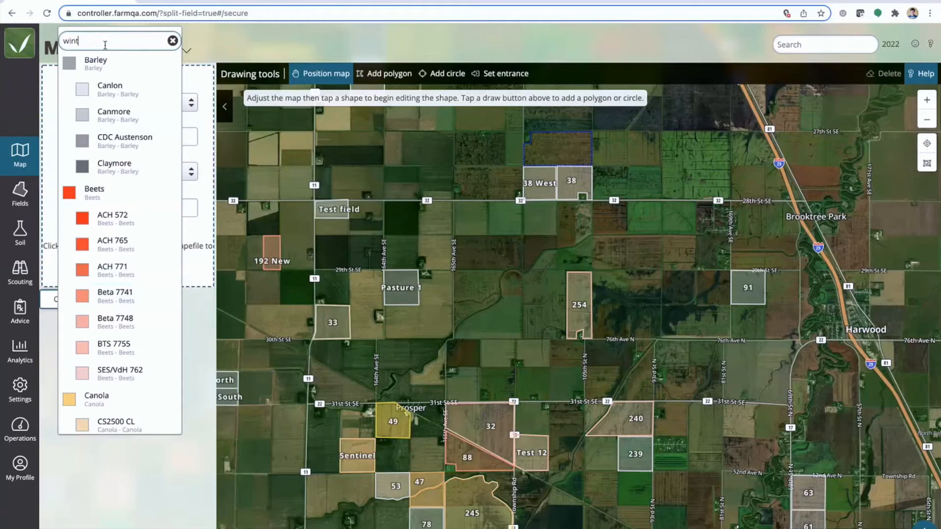
{"action": "type", "text": "nt"}
{"action": "left_click", "coordinate": [119, 69]}
{"action": "left_click", "coordinate": [120, 299]}
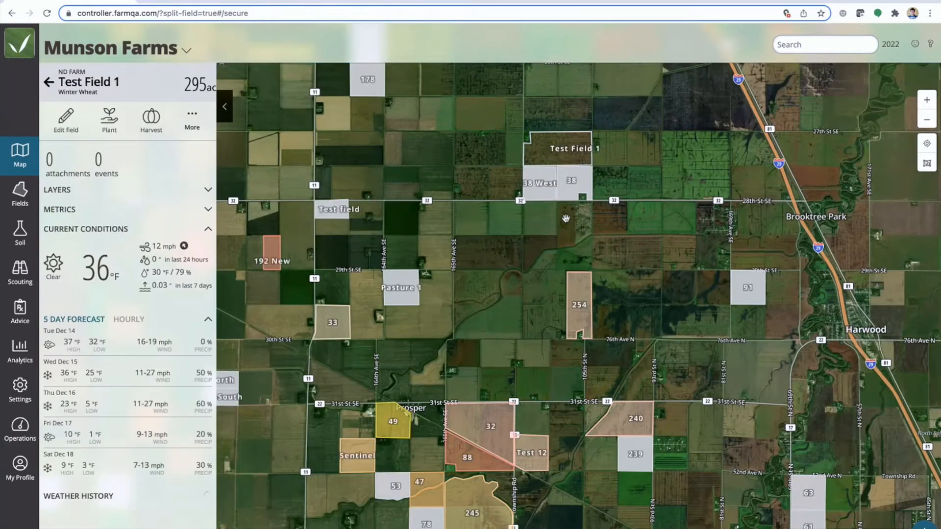
Assign the corn variety FarmQA Bt to field 254, save it, and close the field details
{"action": "left_click", "coordinate": [578, 308]}
{"action": "left_click", "coordinate": [61, 118]}
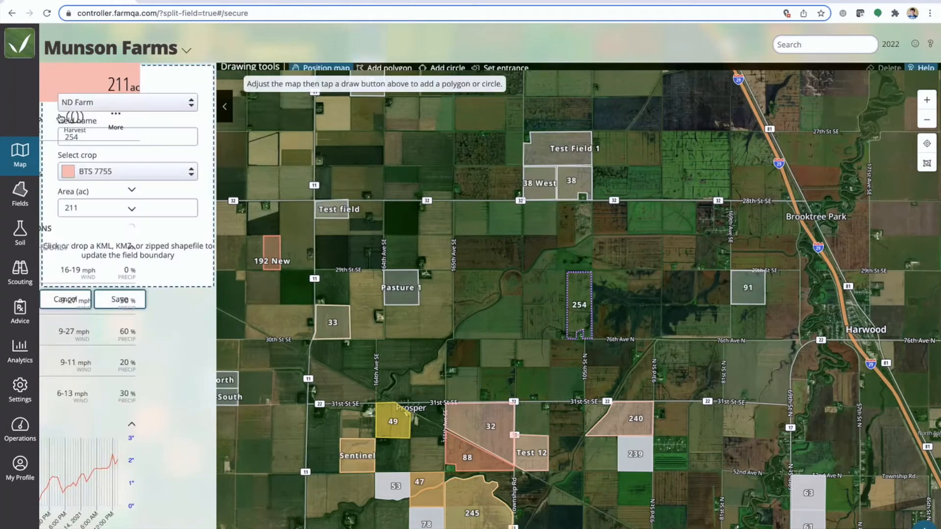
{"action": "left_click", "coordinate": [102, 173]}
{"action": "type", "text": "FarmQA"}
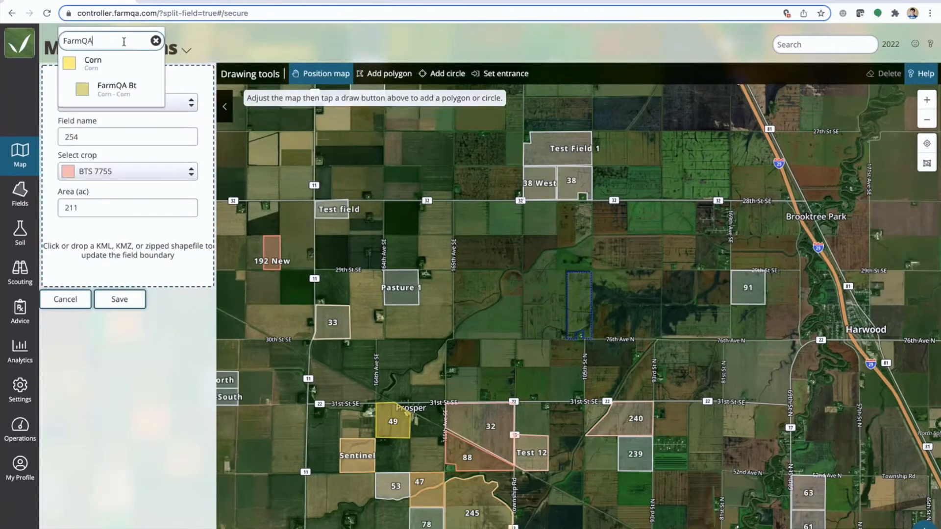
{"action": "left_click", "coordinate": [120, 87]}
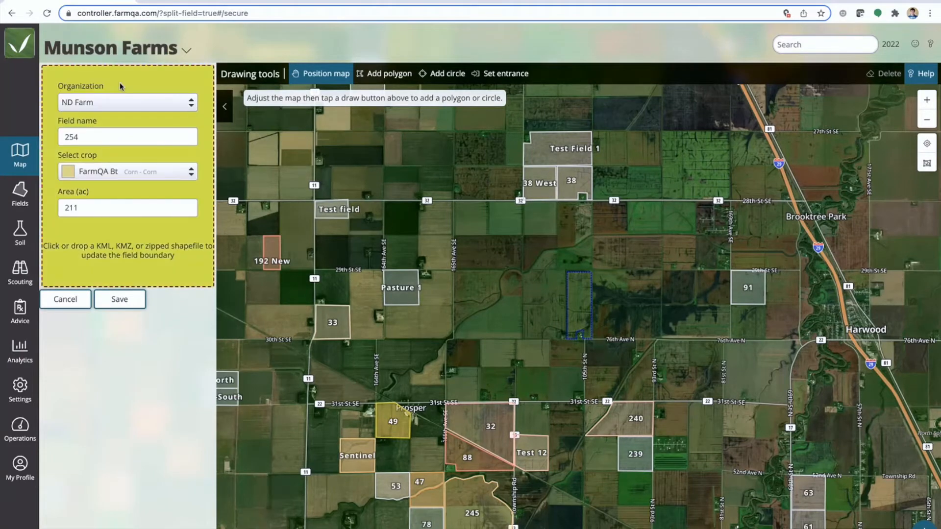
{"action": "left_click", "coordinate": [120, 299]}
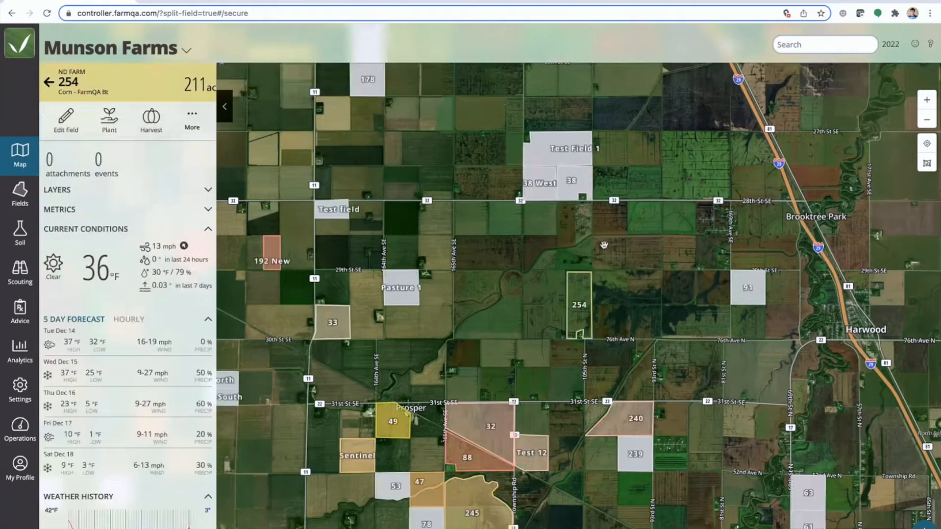
{"action": "left_click", "coordinate": [226, 109]}
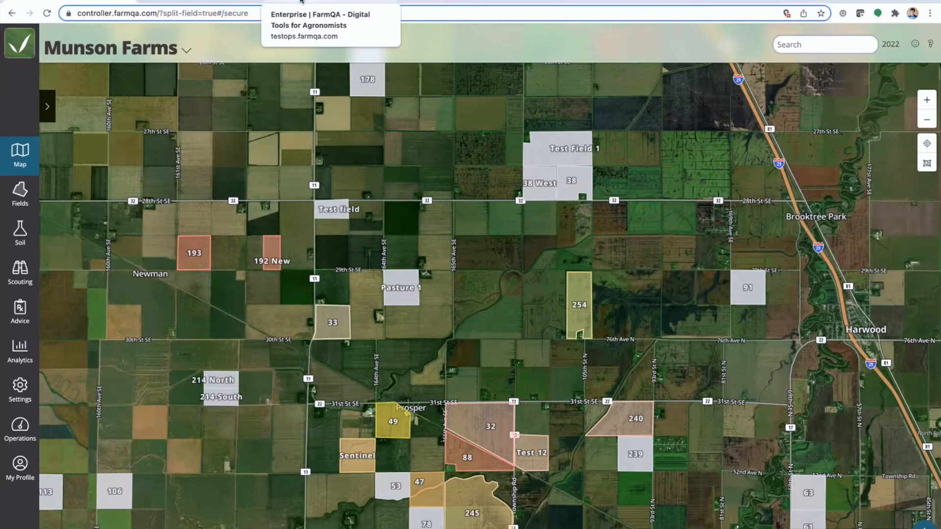
Check the growing season selection and split field 193 into two fields
{"action": "left_click_drag", "start_coordinate": [205, 187], "coordinate": [332, 167]}
{"action": "scroll", "coordinate": [311, 235], "scroll_direction": "up", "scroll_amount": 8}
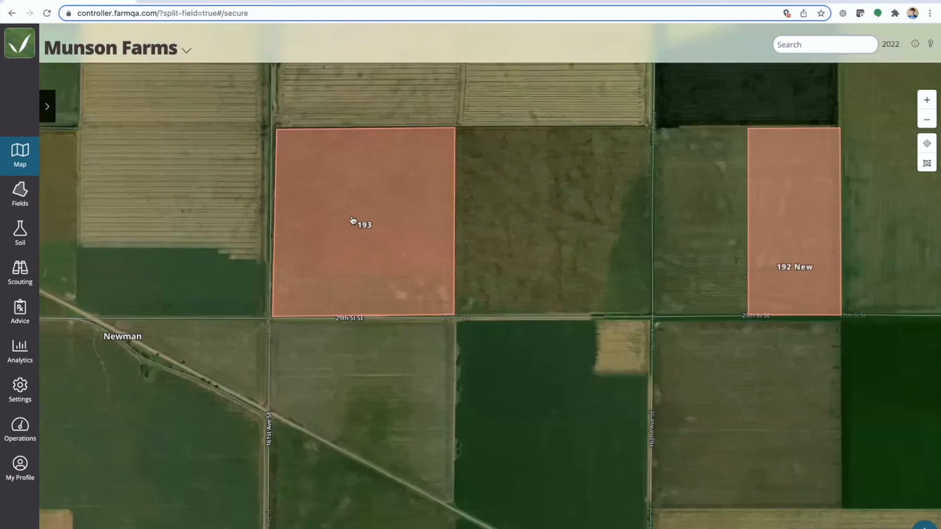
{"action": "left_click_drag", "start_coordinate": [353, 220], "coordinate": [387, 244]}
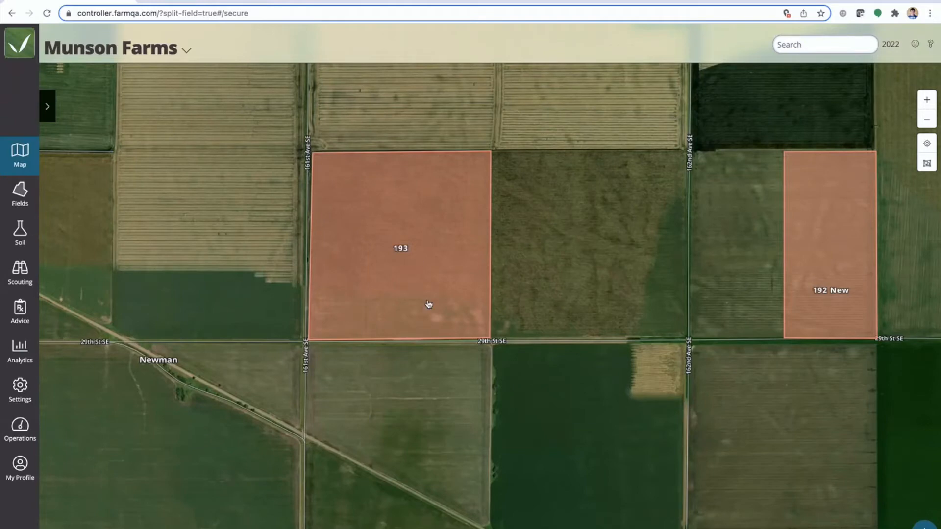
{"action": "left_click", "coordinate": [396, 239]}
{"action": "left_click_drag", "start_coordinate": [396, 239], "coordinate": [408, 263]}
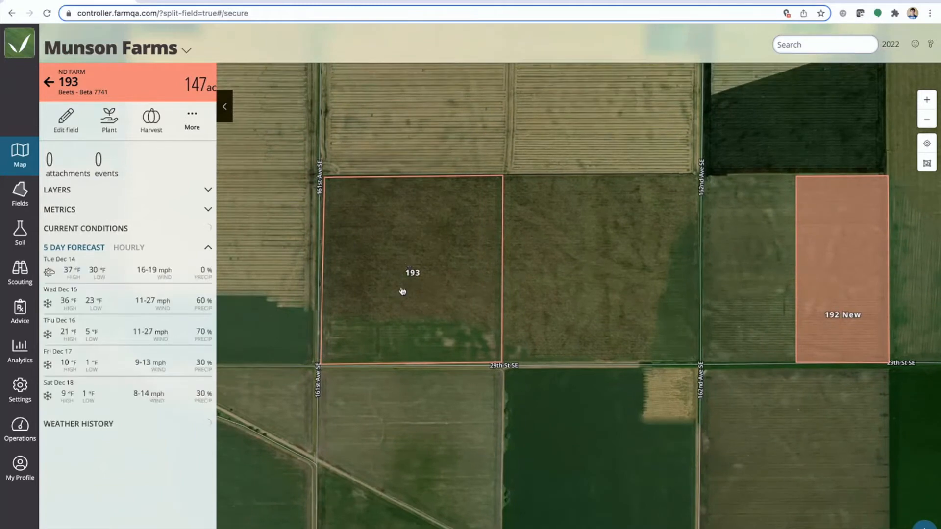
{"action": "scroll", "coordinate": [421, 260], "scroll_direction": "up", "scroll_amount": 2}
{"action": "left_click_drag", "start_coordinate": [420, 258], "coordinate": [479, 259]}
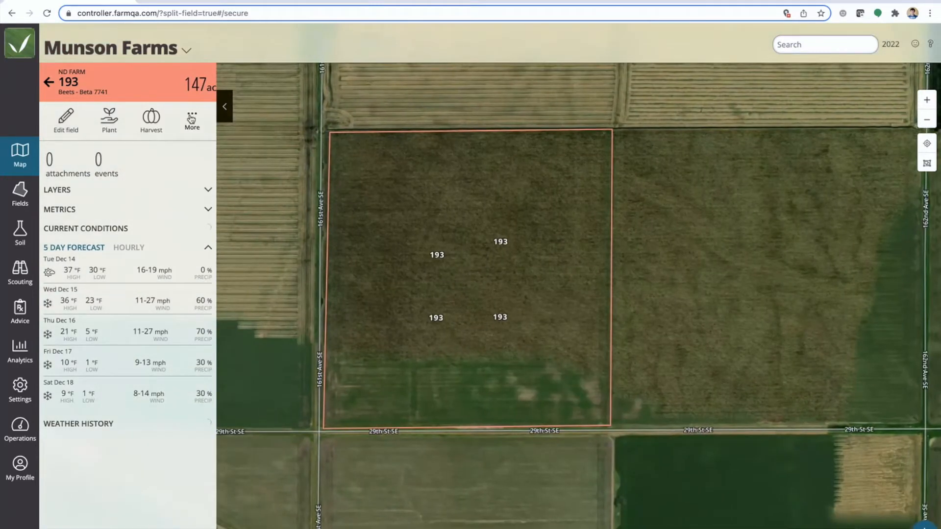
{"action": "left_click", "coordinate": [886, 45]}
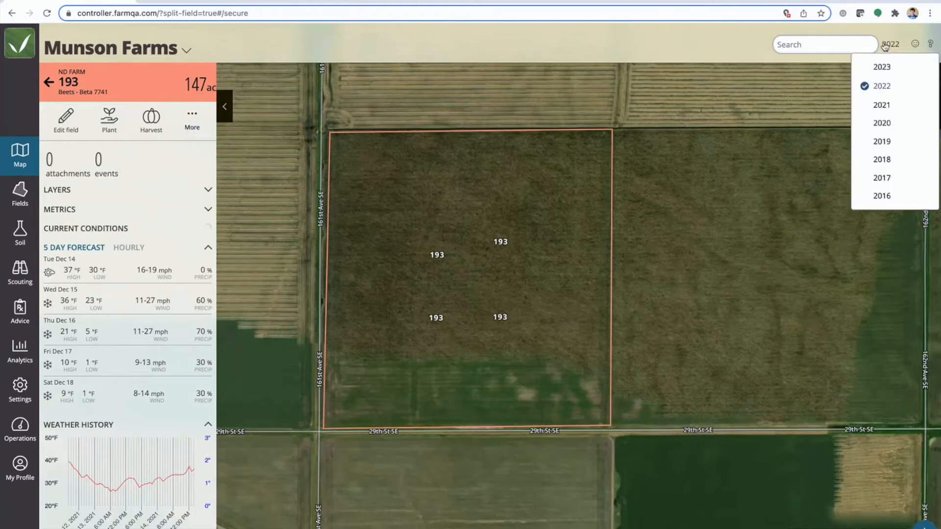
{"action": "left_click", "coordinate": [769, 98]}
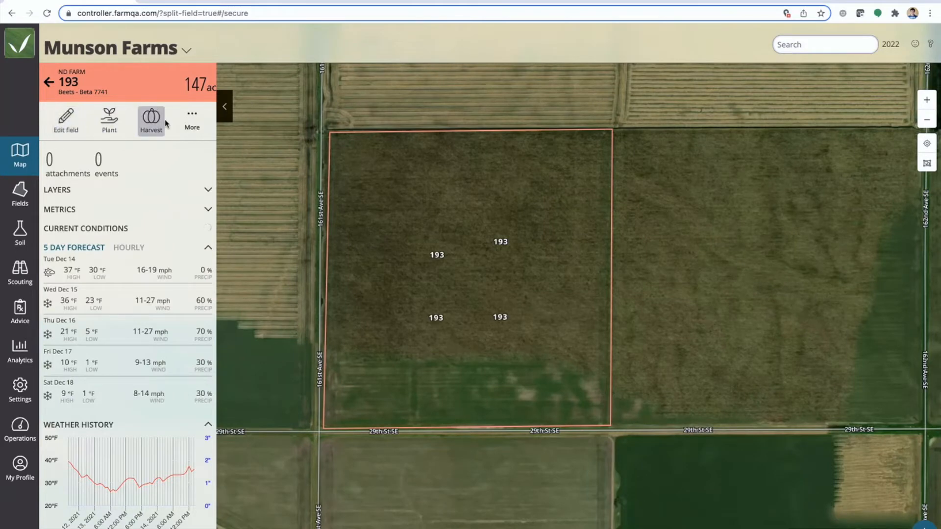
{"action": "left_click", "coordinate": [193, 119]}
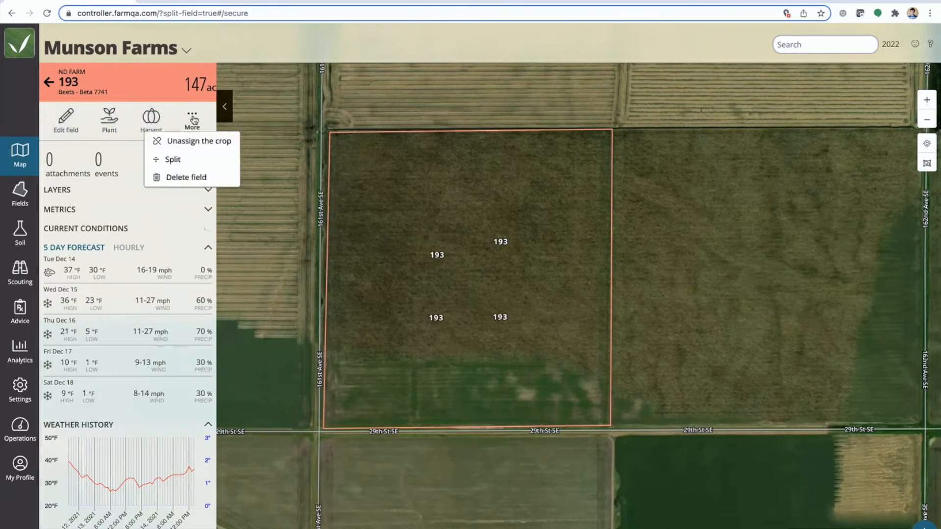
{"action": "left_click", "coordinate": [174, 160]}
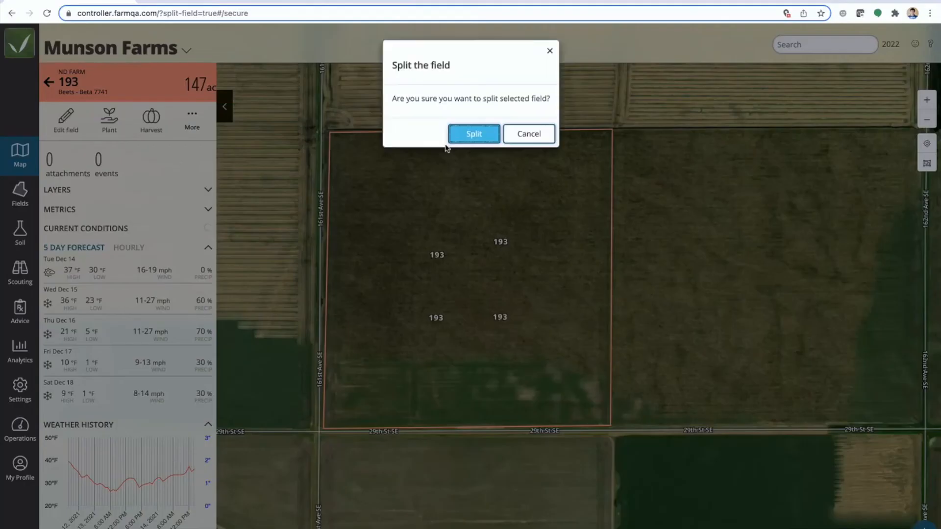
{"action": "left_click", "coordinate": [473, 134]}
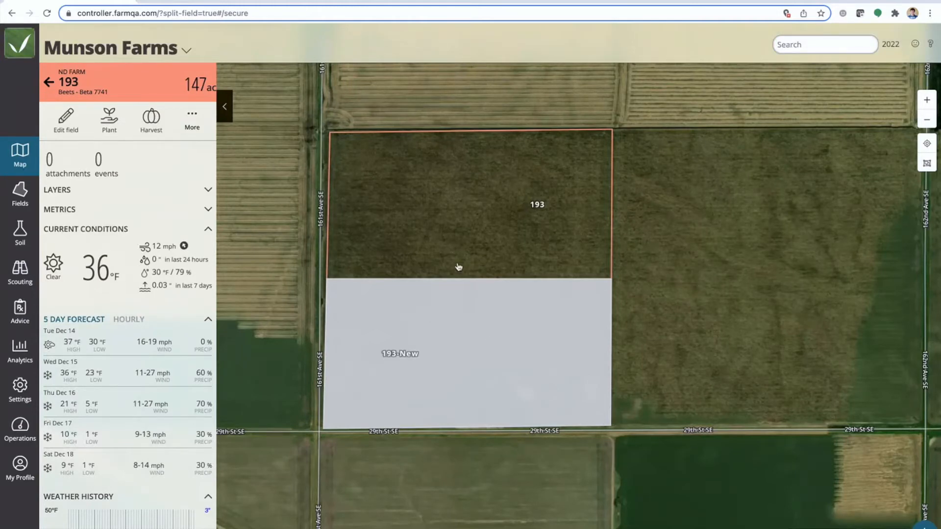
Edit the new lower half of the split field and rename it 193-South
{"action": "left_click", "coordinate": [456, 319]}
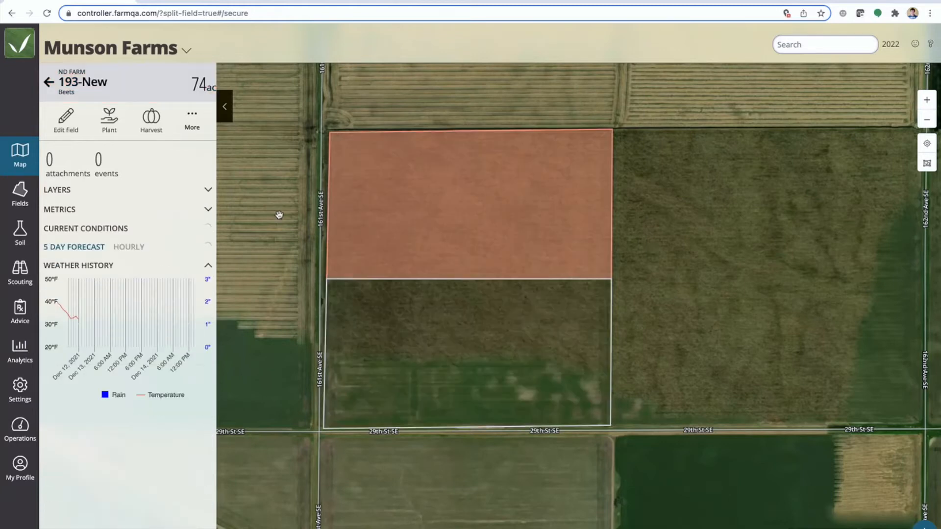
{"action": "left_click", "coordinate": [68, 120]}
{"action": "left_click", "coordinate": [112, 140]}
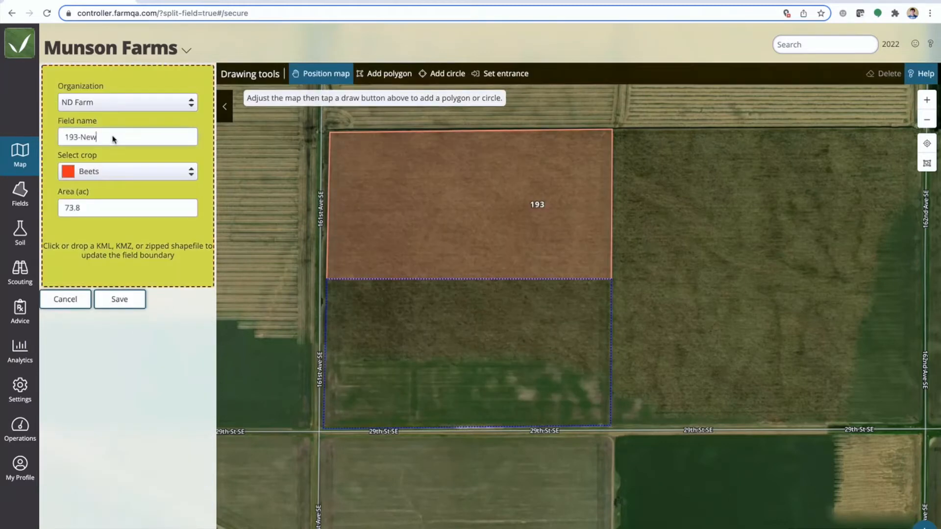
{"action": "type", "text": "South"}
Reshape the 193-South boundary to cover the western half of the original field, about 76 acres, and save it
{"action": "left_click", "coordinate": [448, 331]}
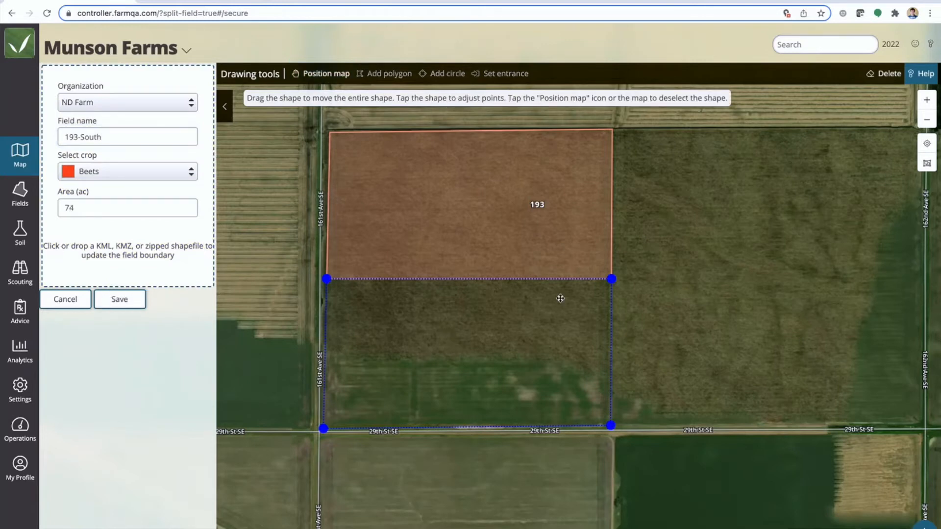
{"action": "left_click", "coordinate": [613, 283]}
{"action": "left_click_drag", "start_coordinate": [612, 280], "coordinate": [468, 131]}
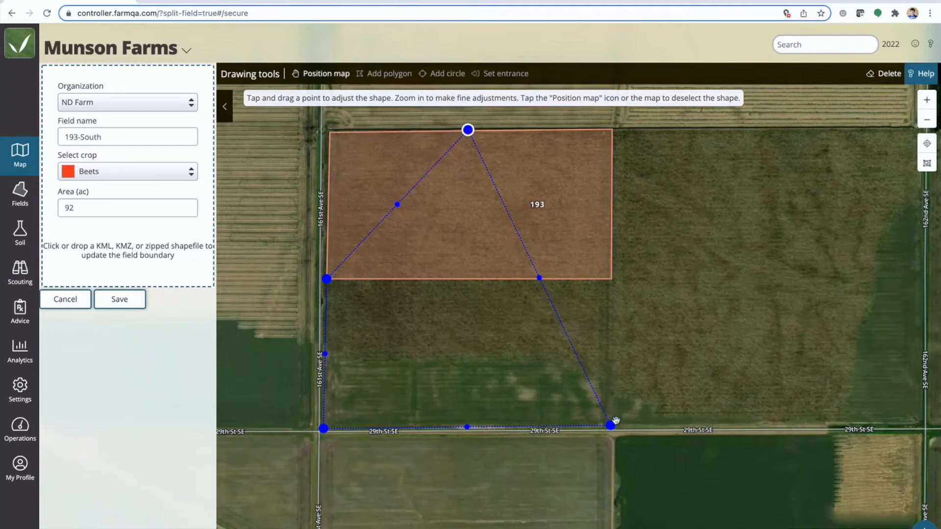
{"action": "left_click_drag", "start_coordinate": [610, 425], "coordinate": [476, 426]}
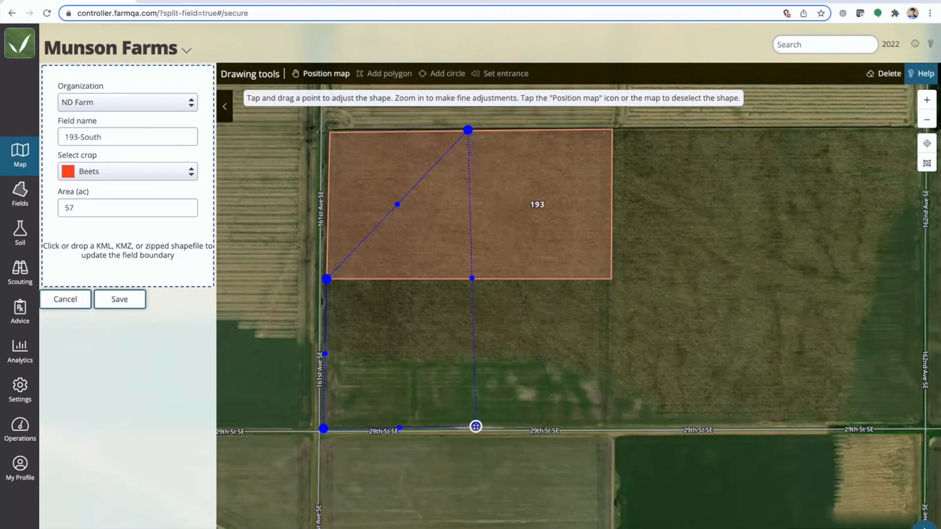
{"action": "left_click_drag", "start_coordinate": [326, 279], "coordinate": [326, 131]}
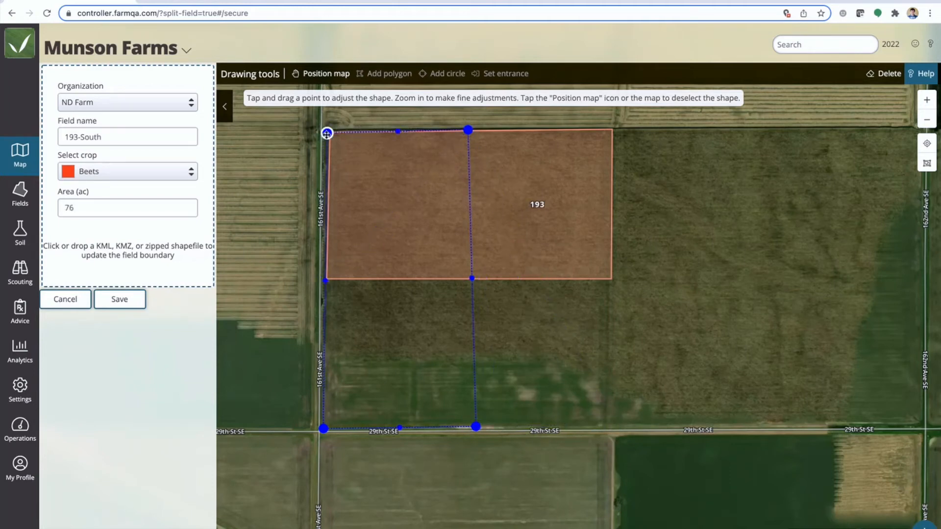
{"action": "left_click", "coordinate": [132, 301]}
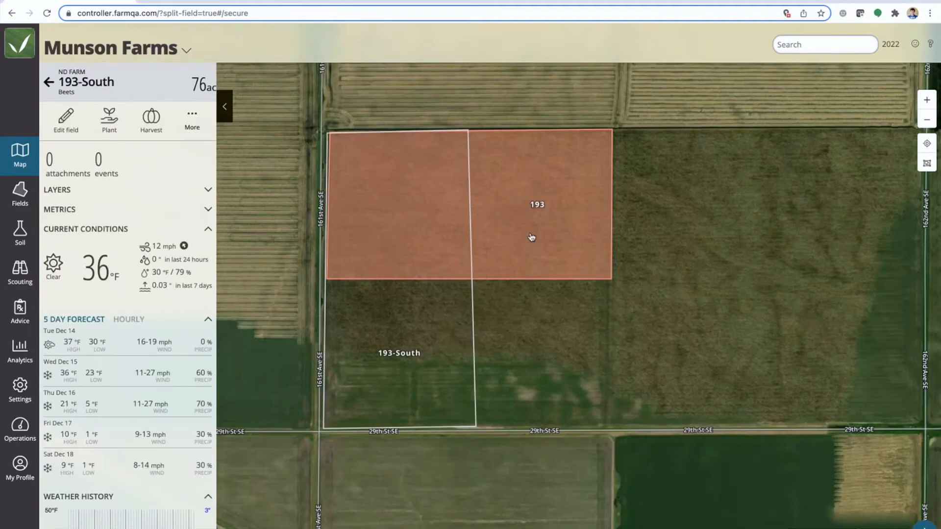
Edit the remaining field 193 and rename it 193-East
{"action": "left_click", "coordinate": [531, 237]}
{"action": "left_click", "coordinate": [81, 121]}
{"action": "left_click", "coordinate": [104, 142]}
{"action": "type", "text": "-East"}
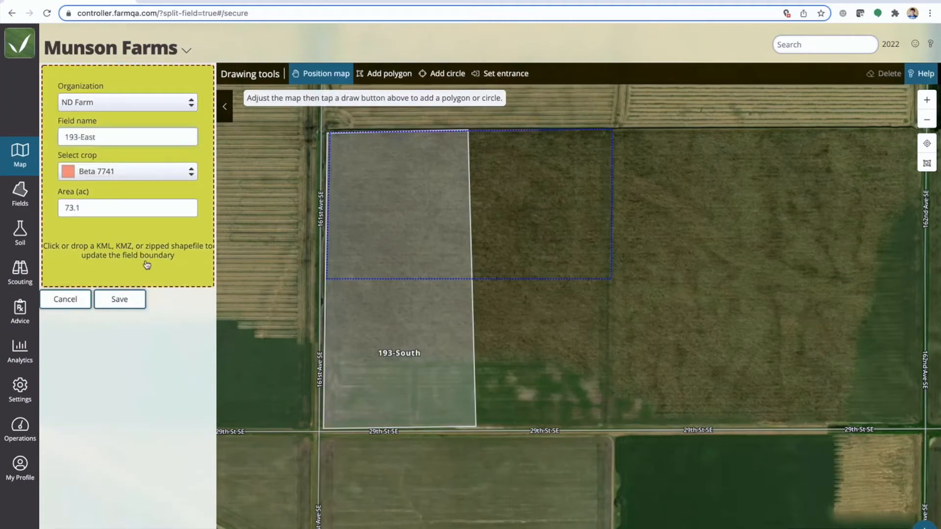
Reshape the 193-East boundary to cover the eastern half beside 193-South, about 69 acres, and save it
{"action": "left_click", "coordinate": [457, 218]}
{"action": "left_click", "coordinate": [325, 278]}
{"action": "left_click_drag", "start_coordinate": [326, 280], "coordinate": [479, 426]}
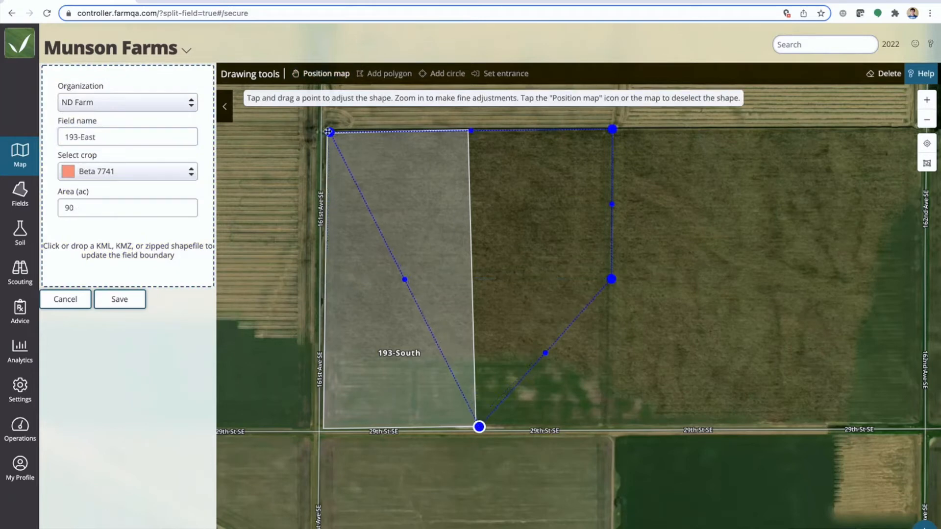
{"action": "left_click_drag", "start_coordinate": [330, 132], "coordinate": [473, 130]}
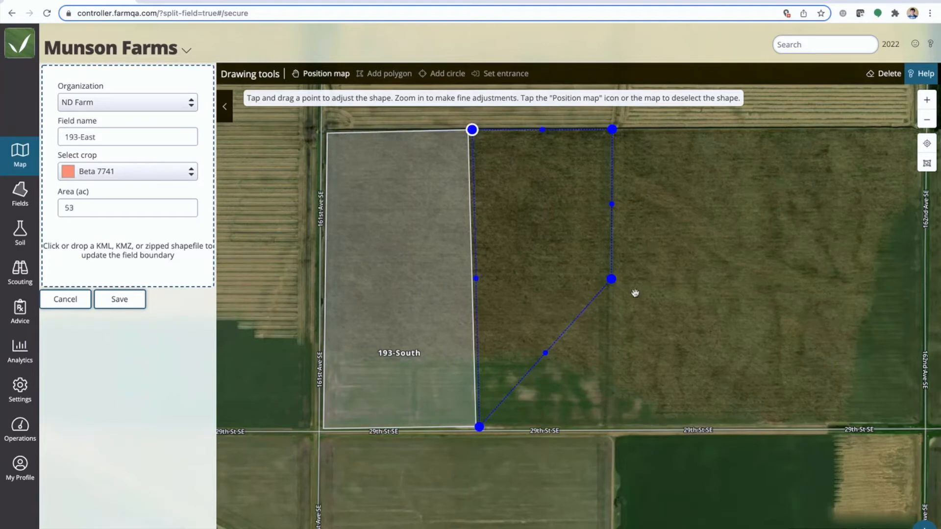
{"action": "left_click_drag", "start_coordinate": [611, 279], "coordinate": [605, 427]}
{"action": "left_click", "coordinate": [130, 300]}
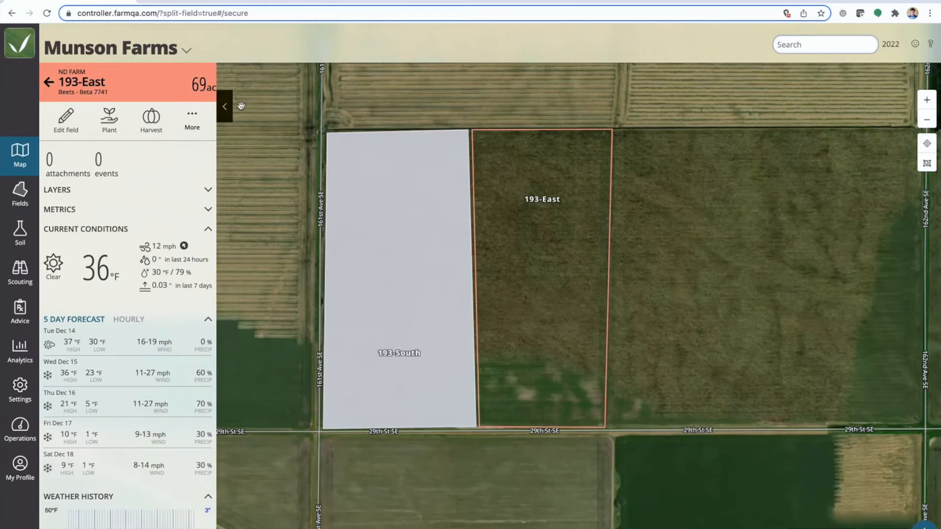
Color the map's fields by crop and switch the growing season to 2021
{"action": "left_click", "coordinate": [224, 106]}
{"action": "left_click", "coordinate": [67, 101]}
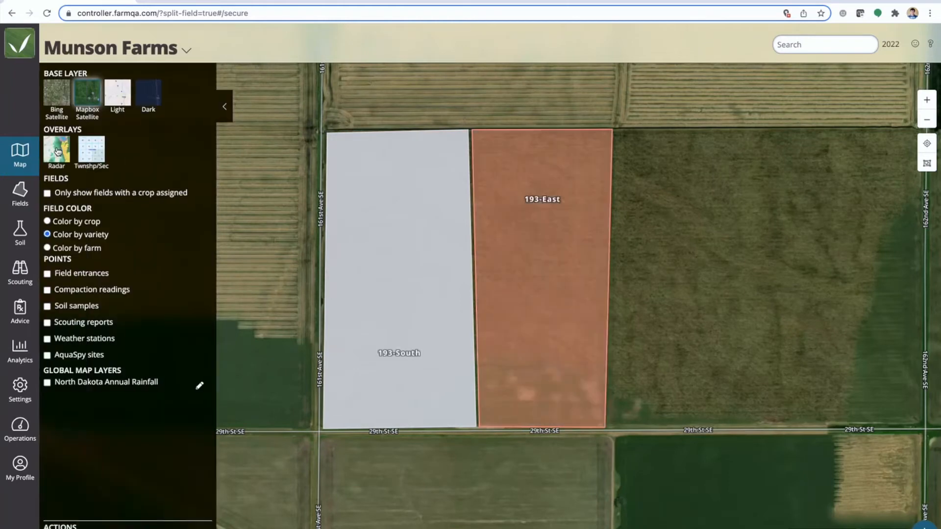
{"action": "left_click", "coordinate": [47, 222]}
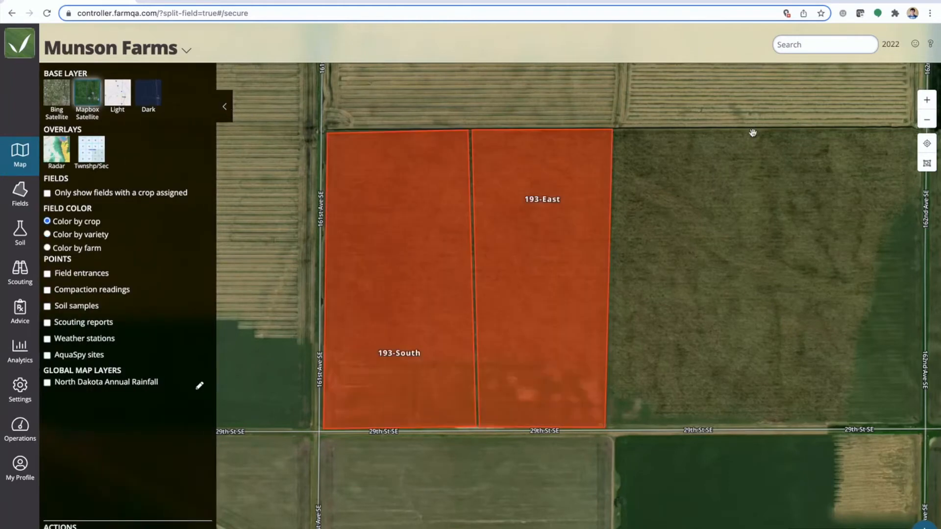
{"action": "left_click", "coordinate": [891, 45]}
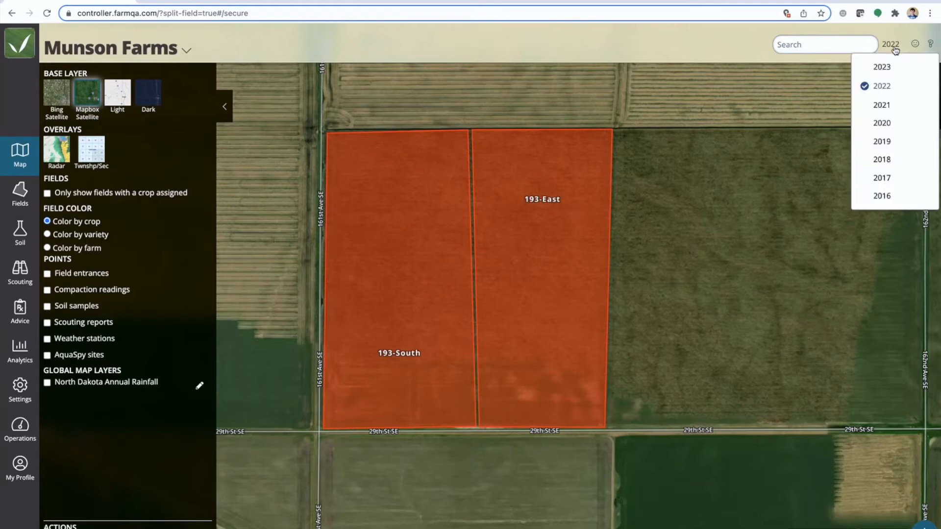
{"action": "left_click", "coordinate": [882, 105]}
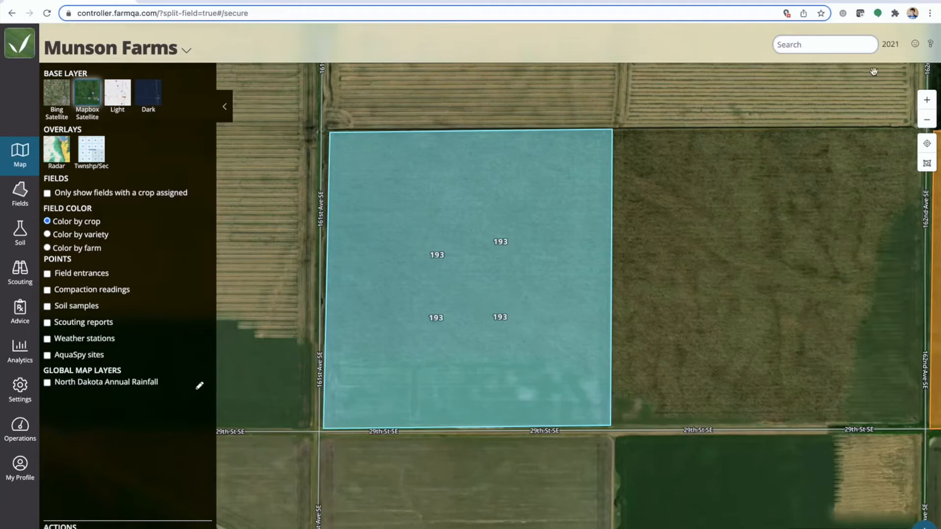
Switch the growing season to 2022 and assign the canola variety DKLL 82 SC to field 193-South, saving the change
{"action": "left_click", "coordinate": [895, 48]}
{"action": "left_click", "coordinate": [888, 88]}
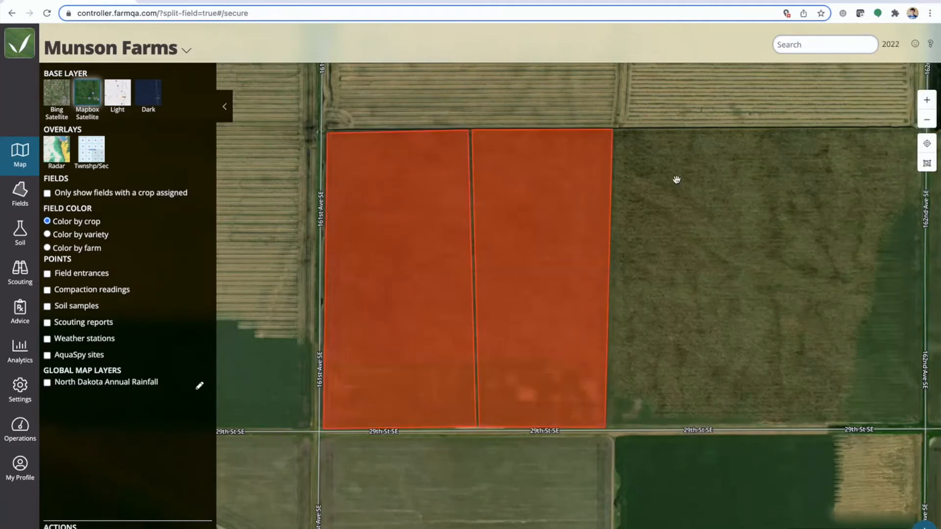
{"action": "left_click", "coordinate": [433, 273]}
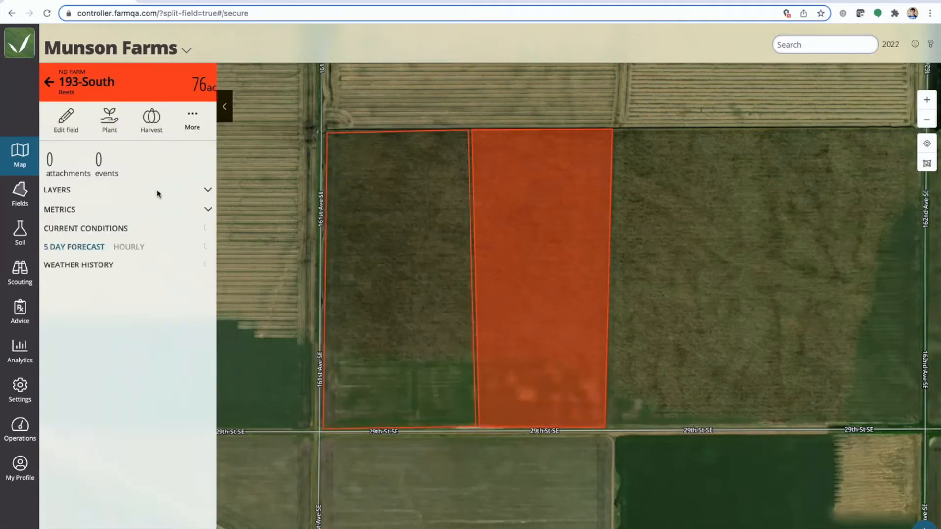
{"action": "left_click", "coordinate": [65, 119]}
{"action": "left_click", "coordinate": [108, 137]}
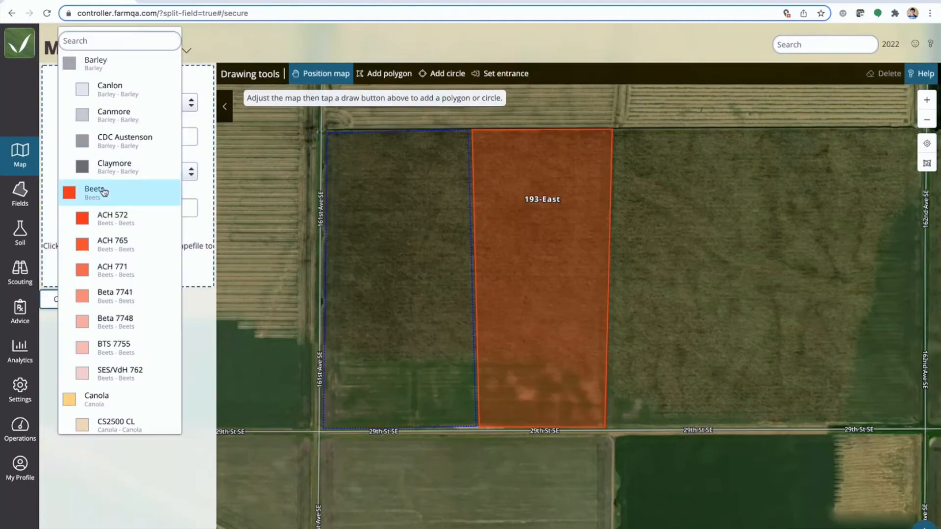
{"action": "scroll", "coordinate": [109, 421], "scroll_direction": "down", "scroll_amount": 2}
{"action": "left_click", "coordinate": [109, 420]}
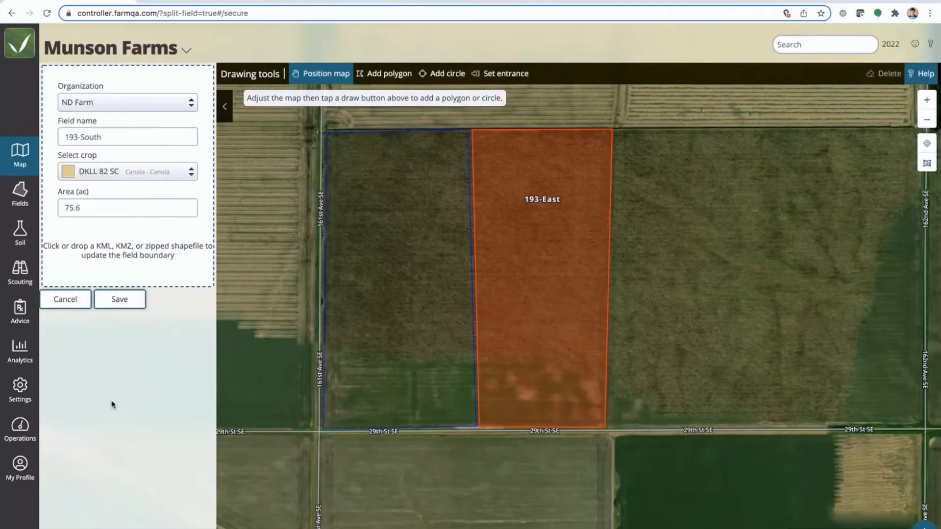
{"action": "left_click", "coordinate": [122, 305]}
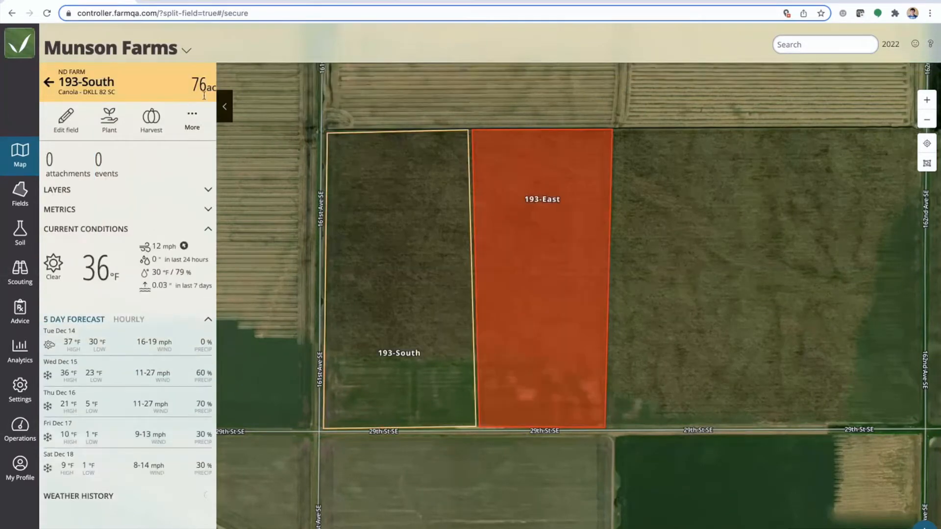
{"action": "left_click", "coordinate": [225, 106]}
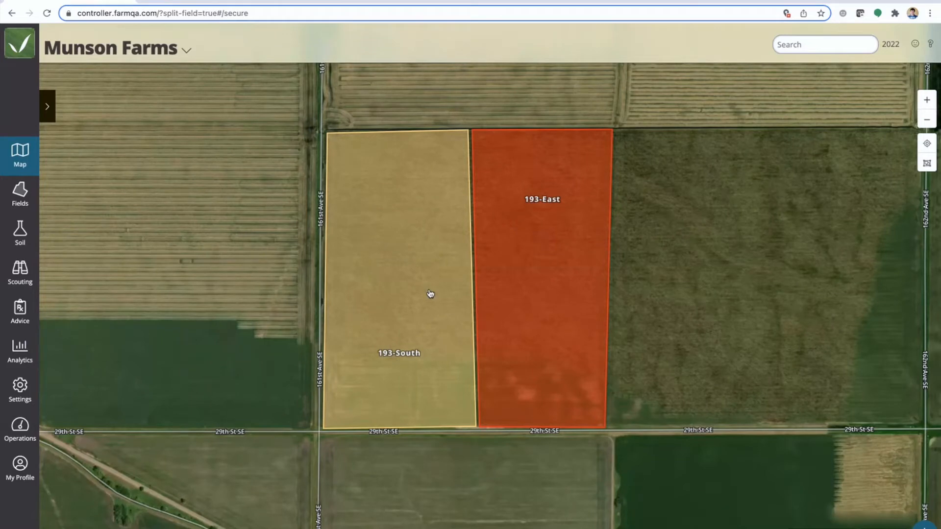
Switch to the Layer Example farm's map, open the Seeding field and expand its layers
{"action": "left_click", "coordinate": [316, 1]}
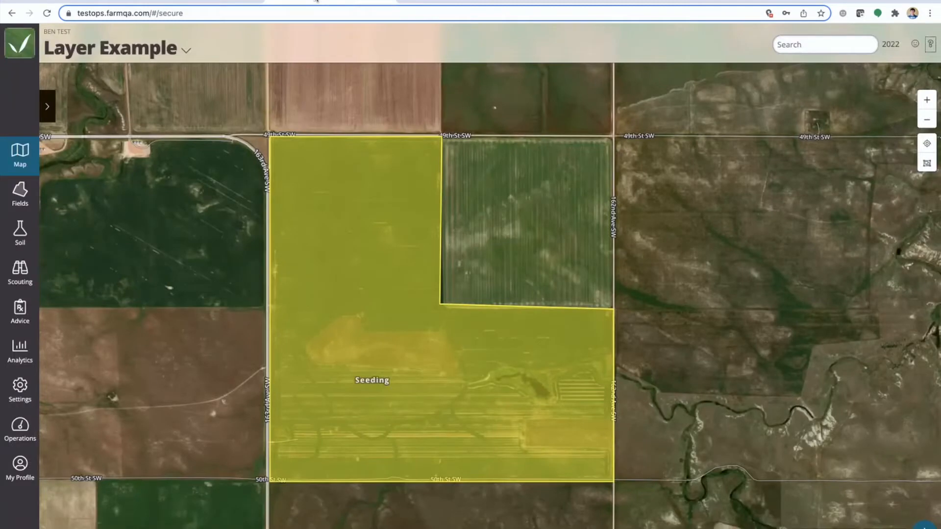
{"action": "left_click_drag", "start_coordinate": [388, 333], "coordinate": [417, 324]}
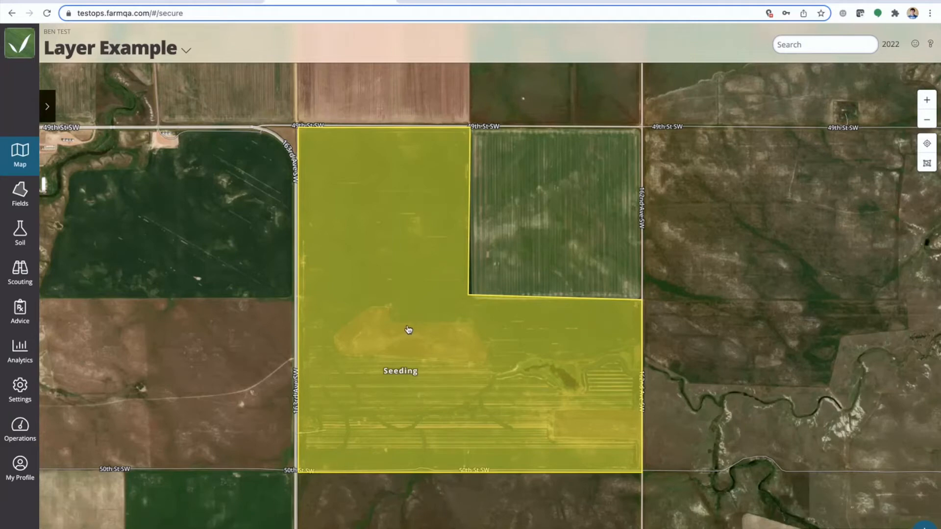
{"action": "left_click", "coordinate": [409, 329]}
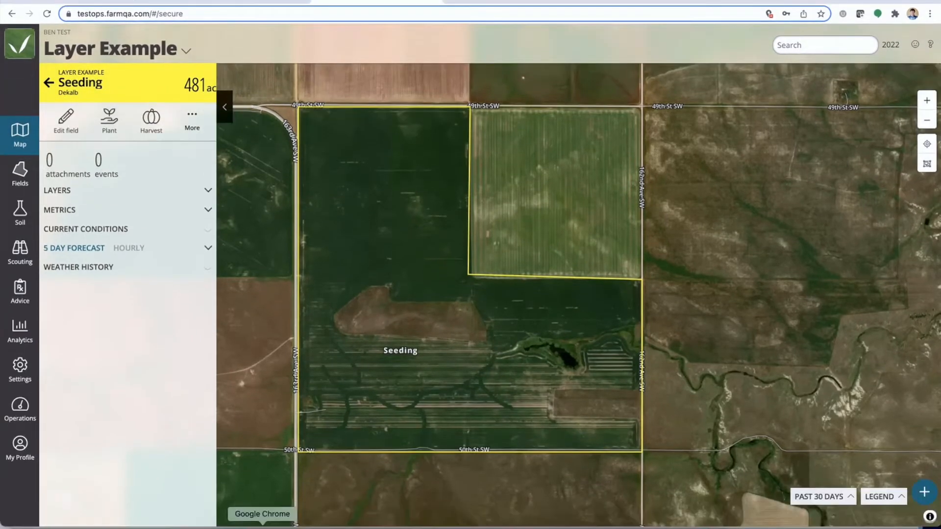
{"action": "left_click", "coordinate": [234, 527]}
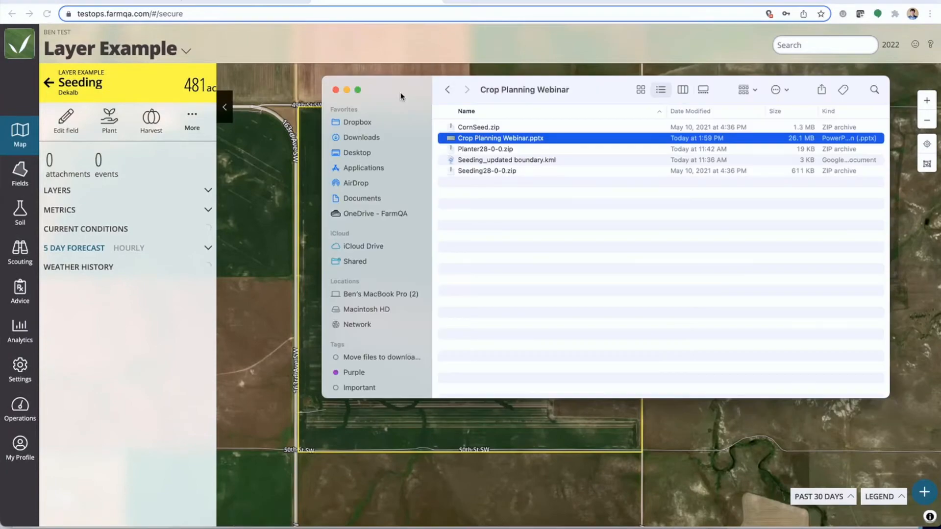
{"action": "left_click_drag", "start_coordinate": [400, 95], "coordinate": [512, 167]}
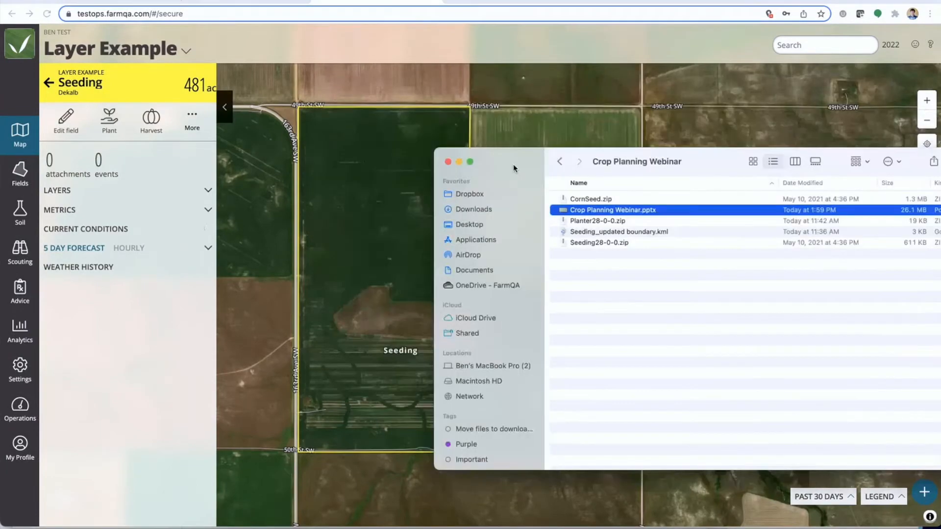
{"action": "left_click", "coordinate": [208, 192]}
{"action": "left_click", "coordinate": [208, 192]}
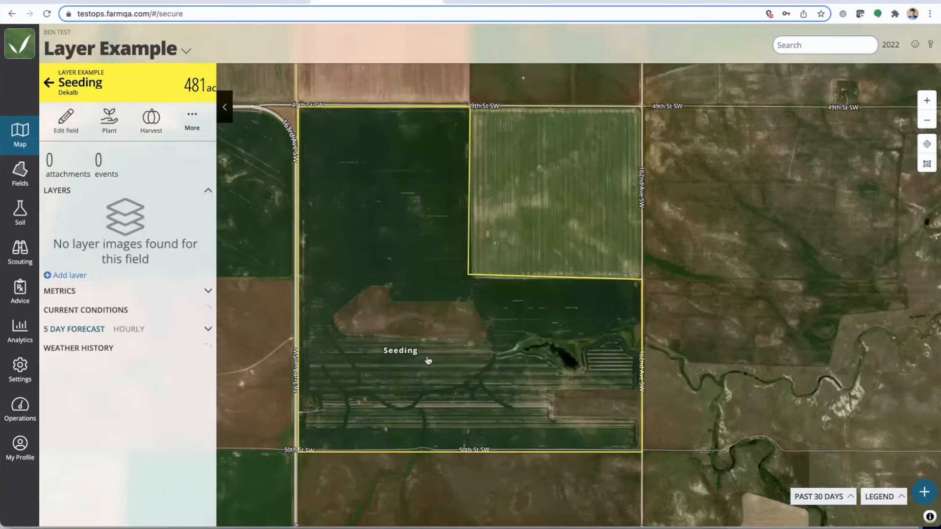
Add a Seeding Maps layer to the Seeding field for the 2022 season using CornSeed.zip from the Crop Planning Webinar folder
{"action": "left_click", "coordinate": [889, 45]}
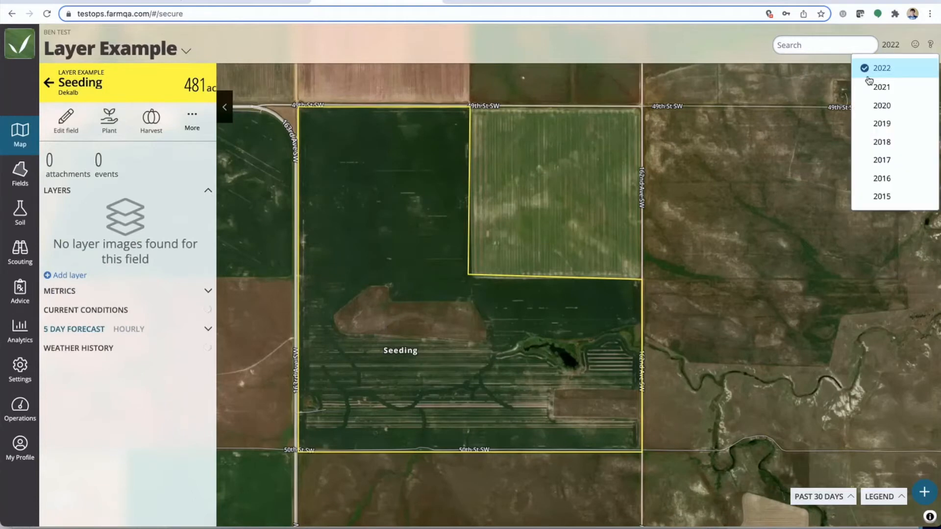
{"action": "left_click", "coordinate": [724, 179]}
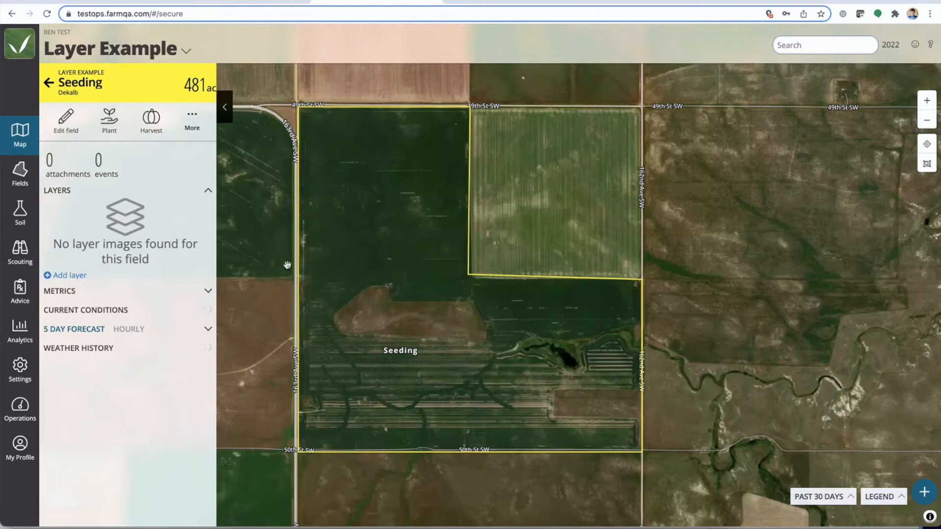
{"action": "left_click", "coordinate": [75, 277]}
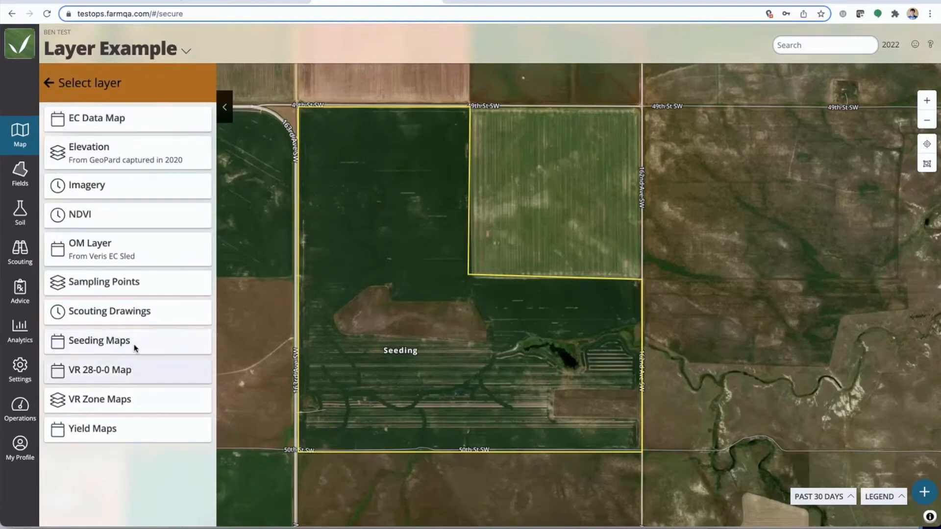
{"action": "left_click", "coordinate": [106, 342]}
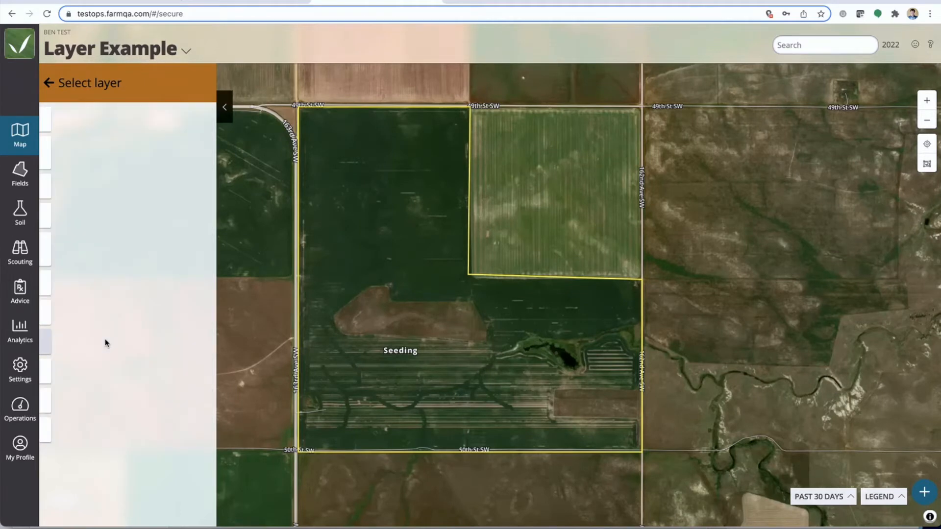
{"action": "left_click", "coordinate": [234, 527]}
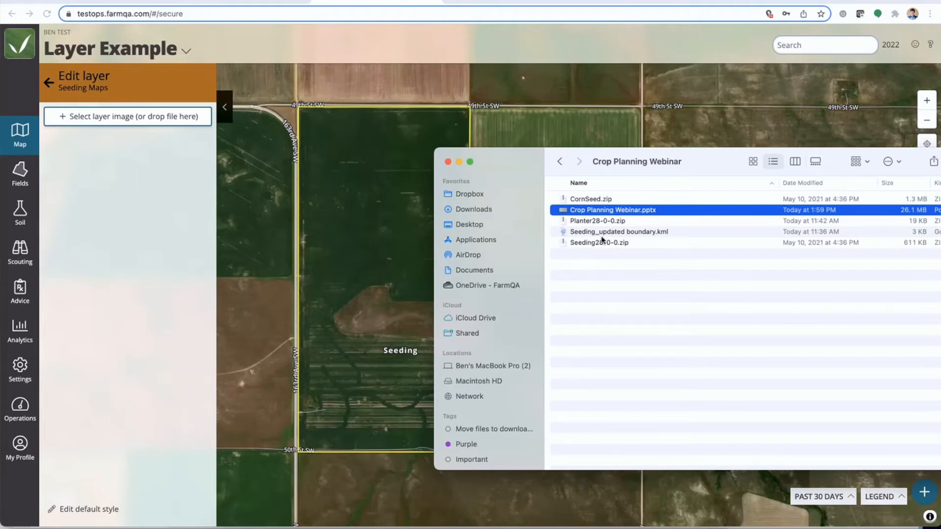
{"action": "left_click", "coordinate": [601, 202]}
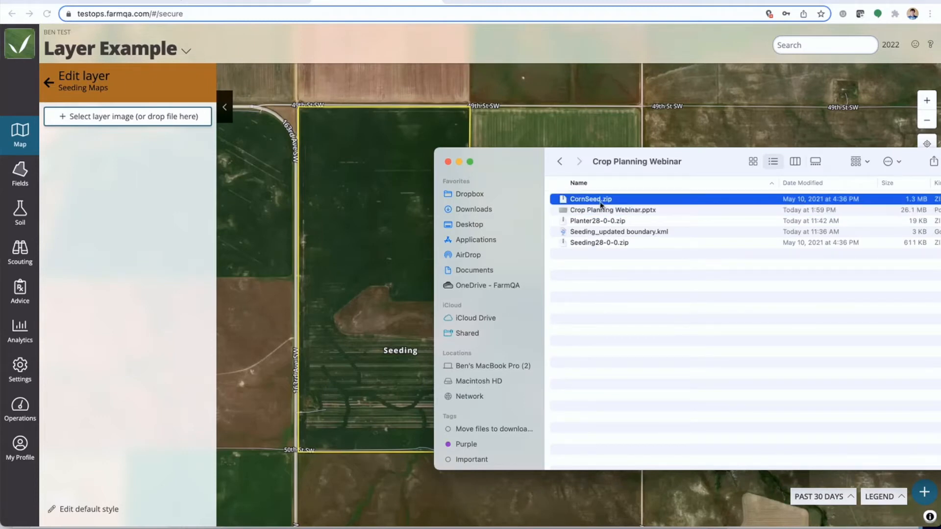
{"action": "left_click_drag", "start_coordinate": [588, 202], "coordinate": [134, 125]}
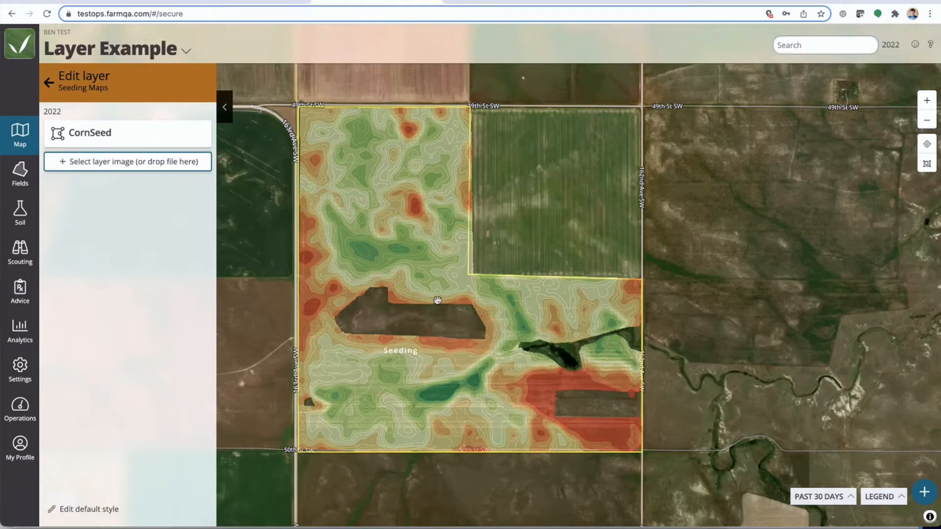
Inspect the Corn_Seed attribute at green, mid-range and red zones of the CornSeed layer
{"action": "left_click_drag", "start_coordinate": [437, 301], "coordinate": [481, 310]}
{"action": "scroll", "coordinate": [437, 268], "scroll_direction": "up", "scroll_amount": 2}
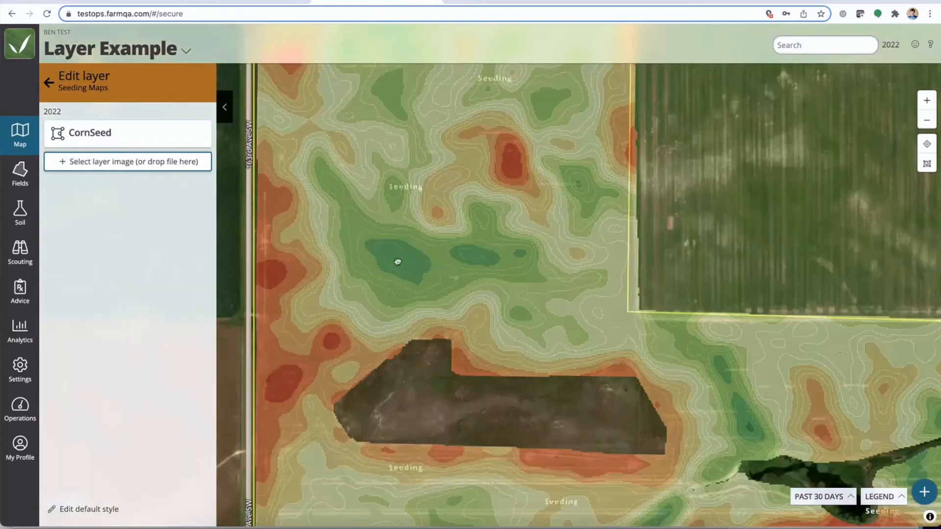
{"action": "left_click", "coordinate": [400, 263]}
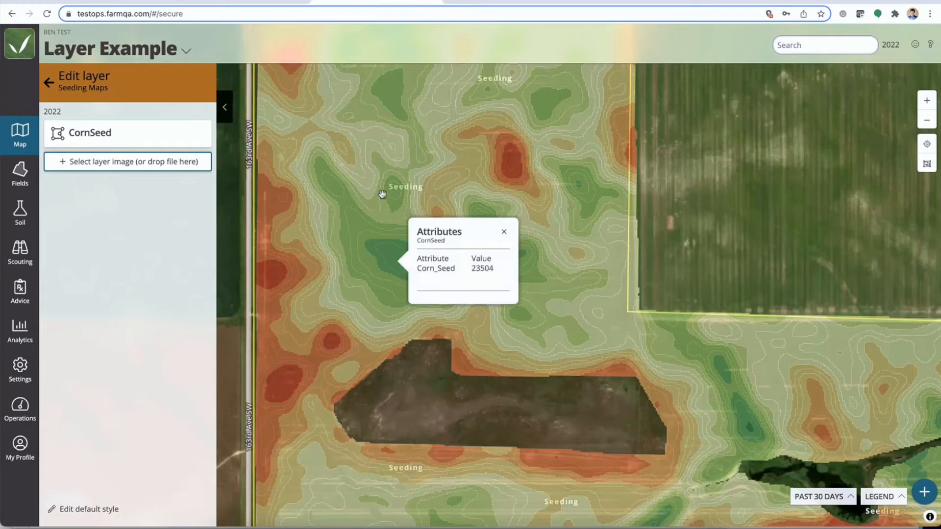
{"action": "left_click", "coordinate": [398, 191]}
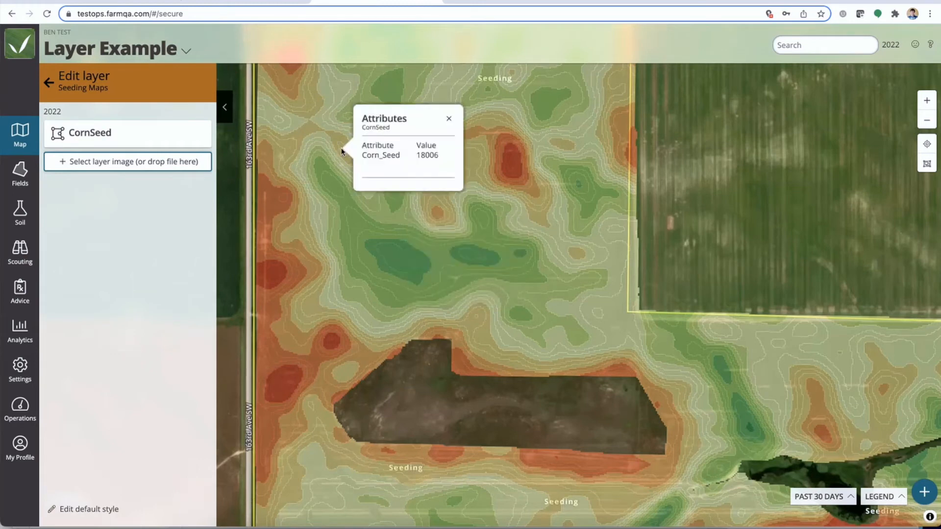
{"action": "left_click", "coordinate": [274, 276]}
{"action": "left_click", "coordinate": [273, 275]}
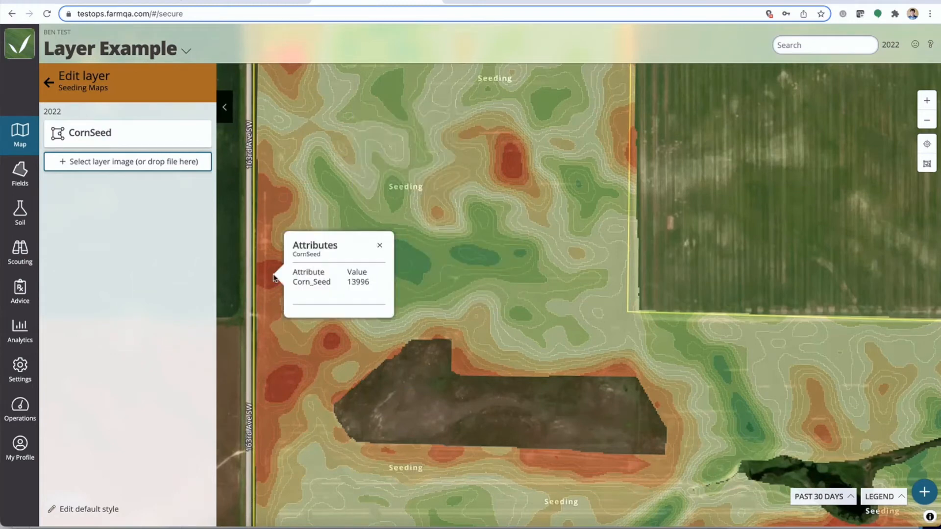
{"action": "left_click", "coordinate": [379, 245]}
{"action": "scroll", "coordinate": [431, 350], "scroll_direction": "down", "scroll_amount": 3}
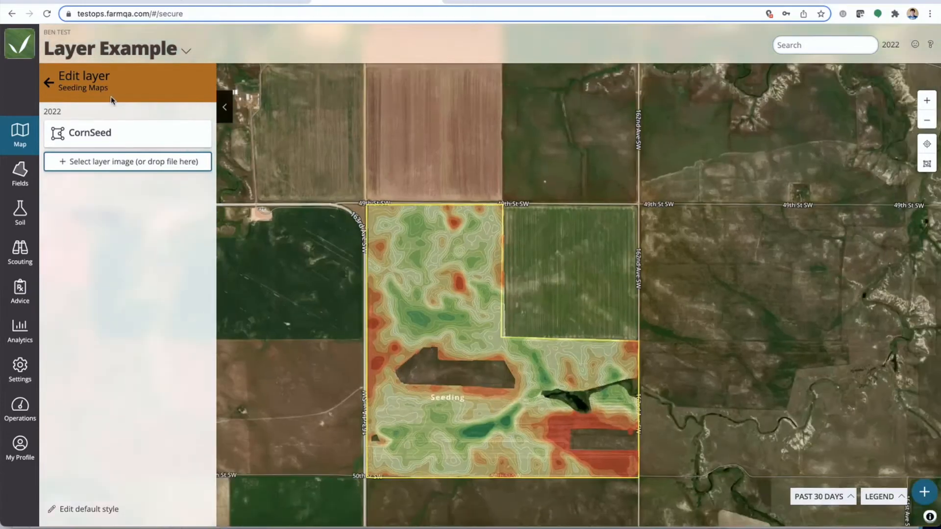
Upload Seeding28-0-0.zip as a layer image for the Seeding field's VR 28-0-0 Map layer
{"action": "left_click", "coordinate": [49, 82]}
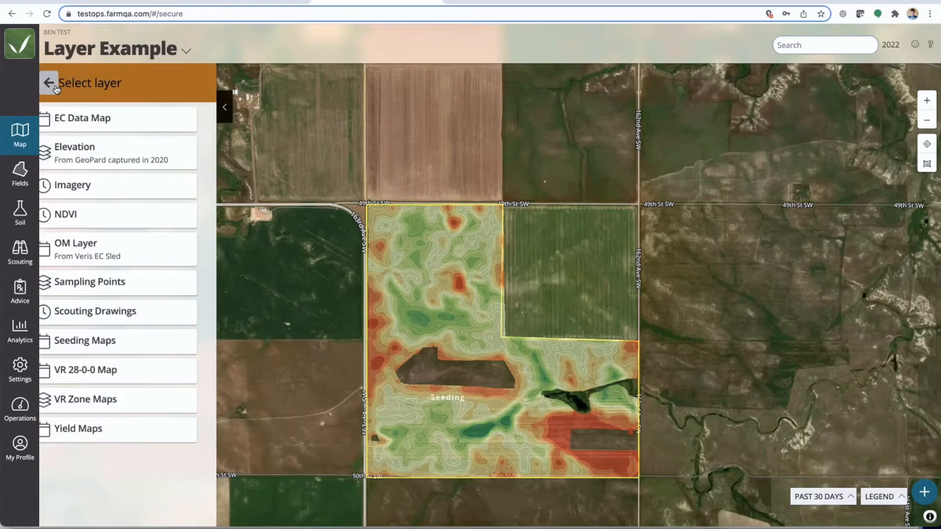
{"action": "left_click", "coordinate": [109, 375]}
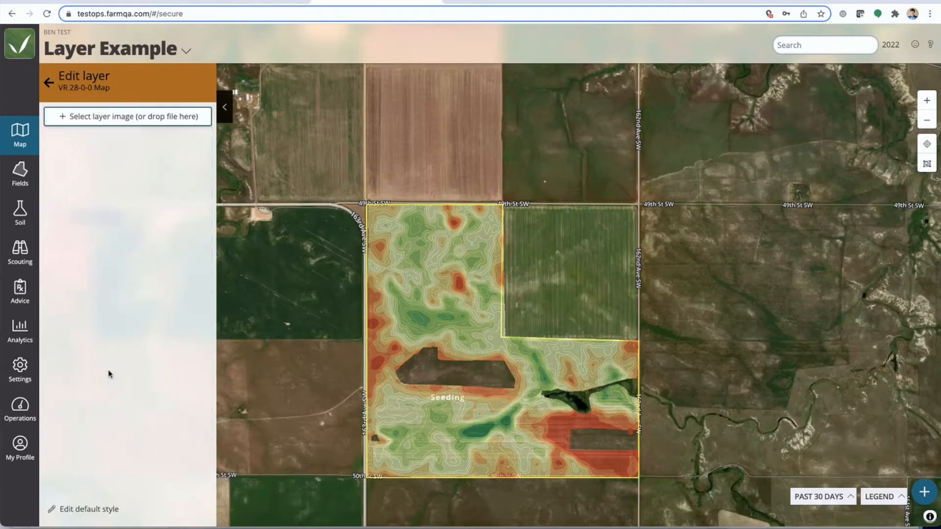
{"action": "left_click", "coordinate": [234, 525]}
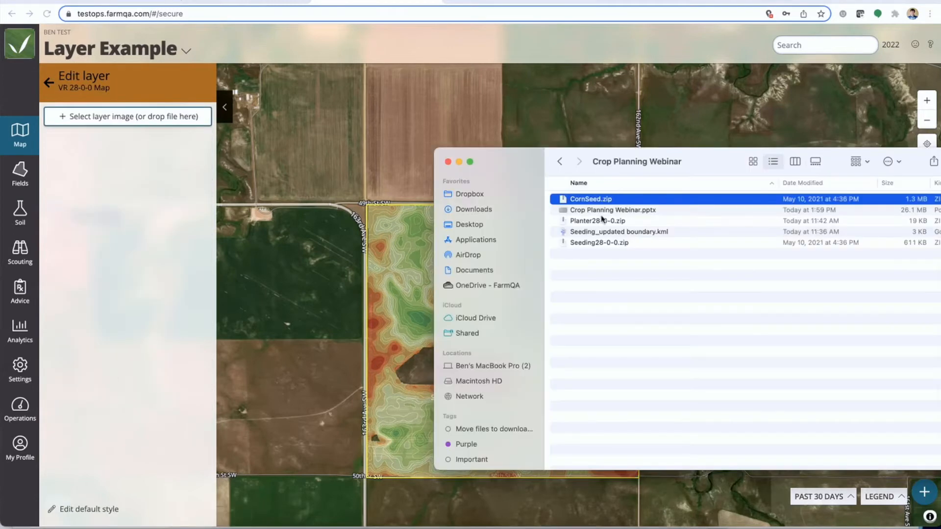
{"action": "left_click", "coordinate": [603, 243]}
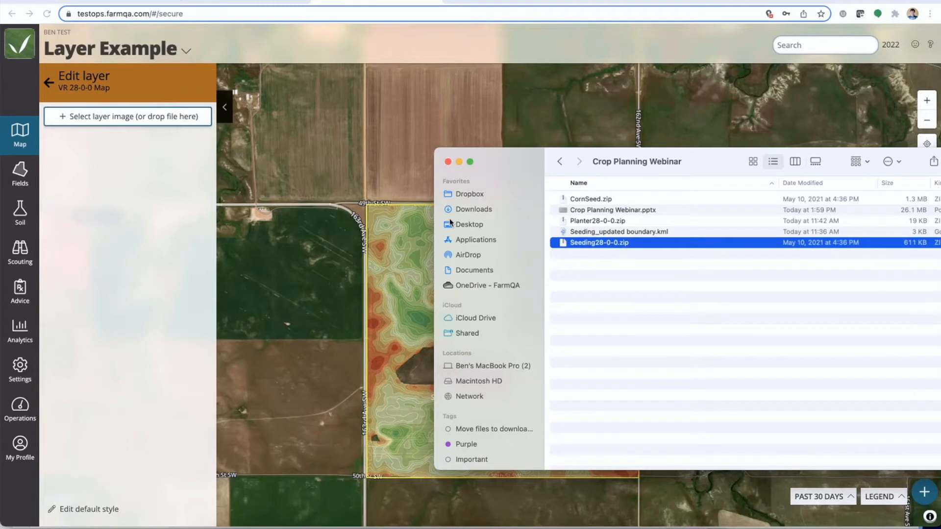
{"action": "left_click_drag", "start_coordinate": [605, 242], "coordinate": [130, 118]}
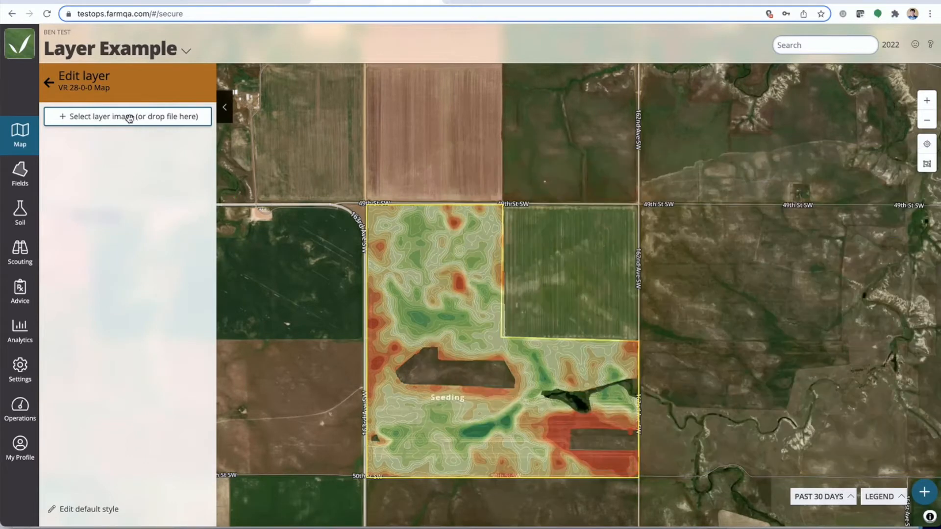
{"action": "left_click_drag", "start_coordinate": [545, 292], "coordinate": [546, 268]}
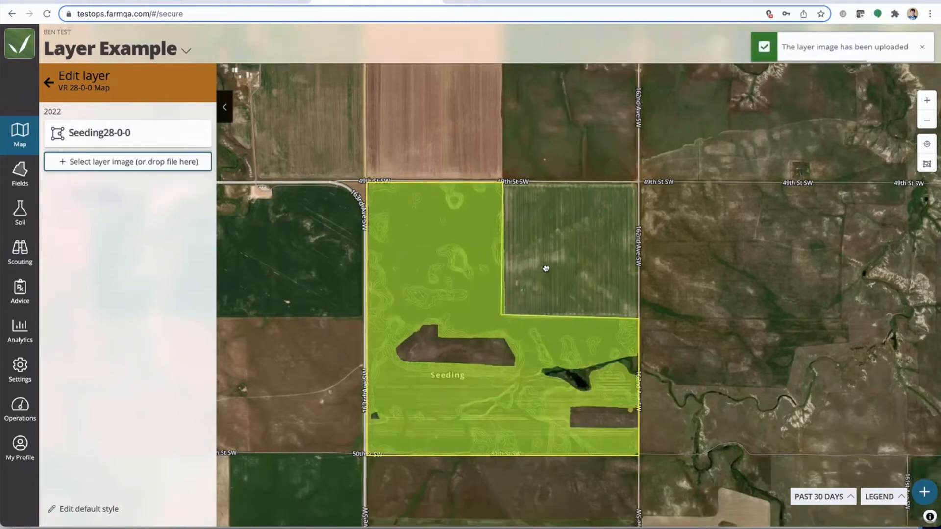
{"action": "scroll", "coordinate": [479, 311], "scroll_direction": "up", "scroll_amount": 5}
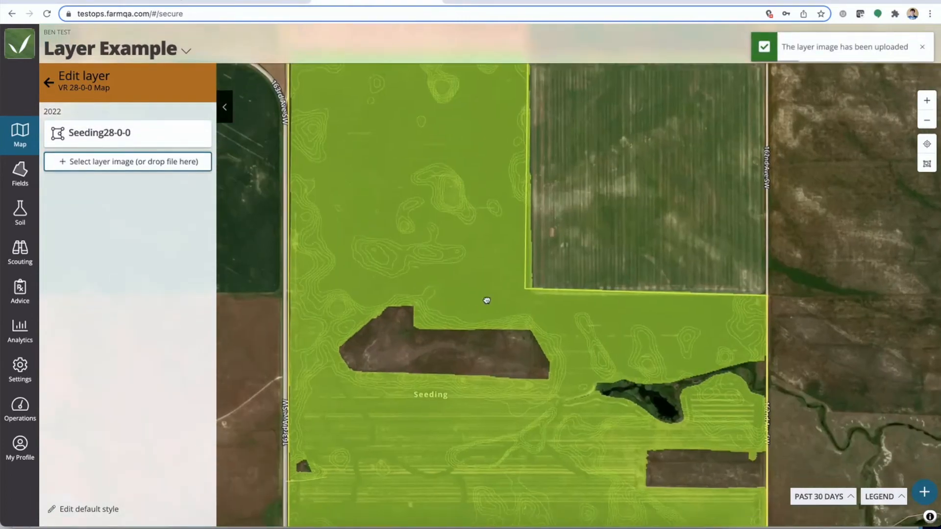
{"action": "scroll", "coordinate": [486, 300], "scroll_direction": "down", "scroll_amount": 2}
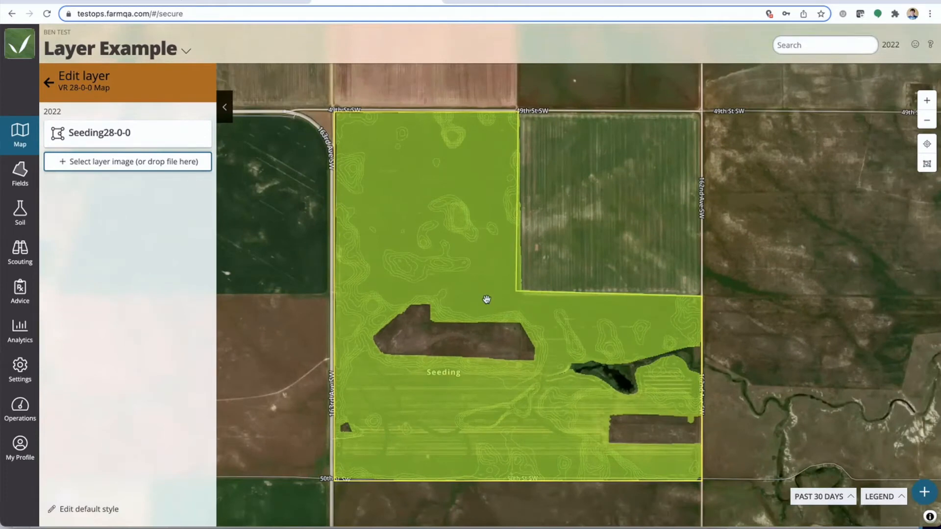
Style the Seeding28-0-0 layer image with a Custom style on attribute N28-0-0 using Red Yellow Green colors, and save it
{"action": "left_click", "coordinate": [183, 133]}
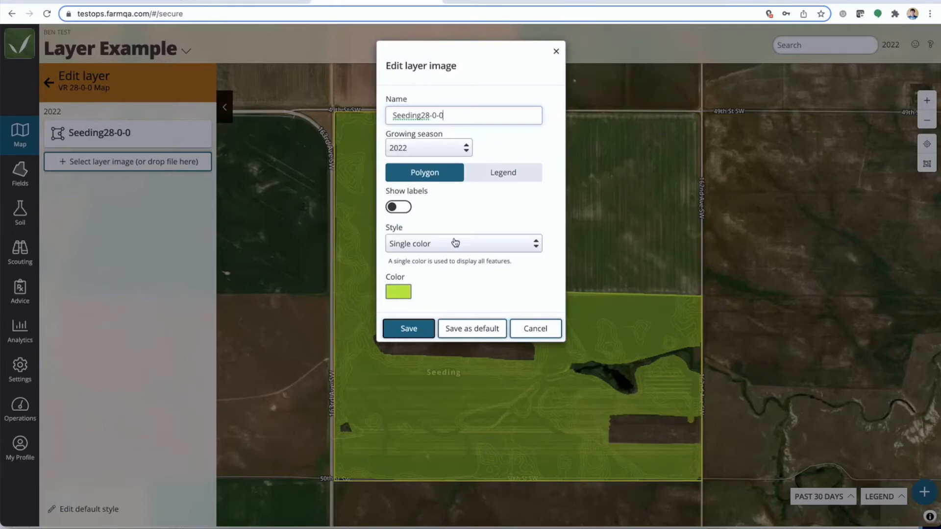
{"action": "left_click", "coordinate": [450, 246]}
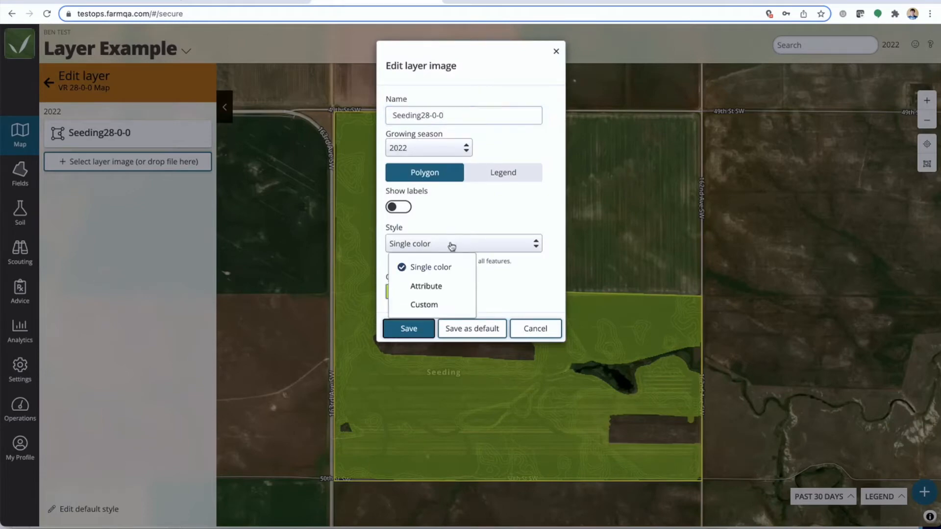
{"action": "left_click", "coordinate": [424, 305]}
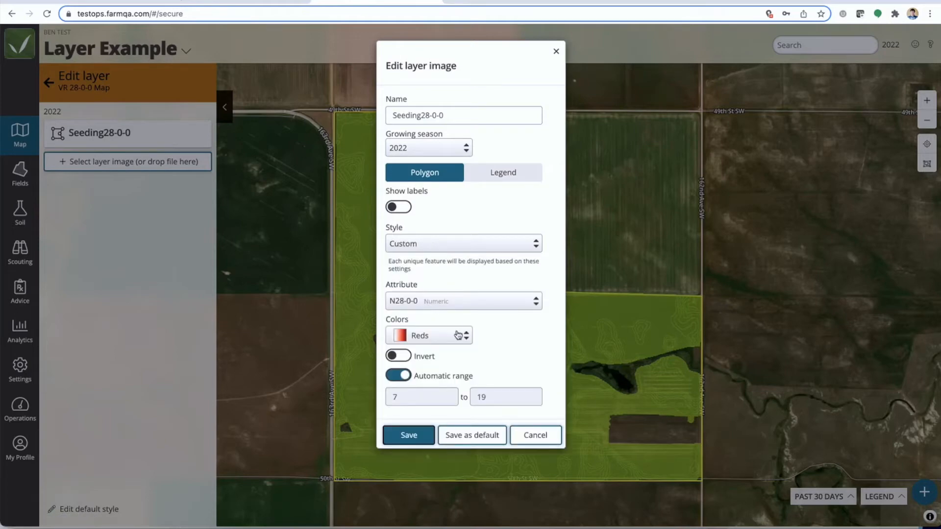
{"action": "left_click", "coordinate": [458, 335]}
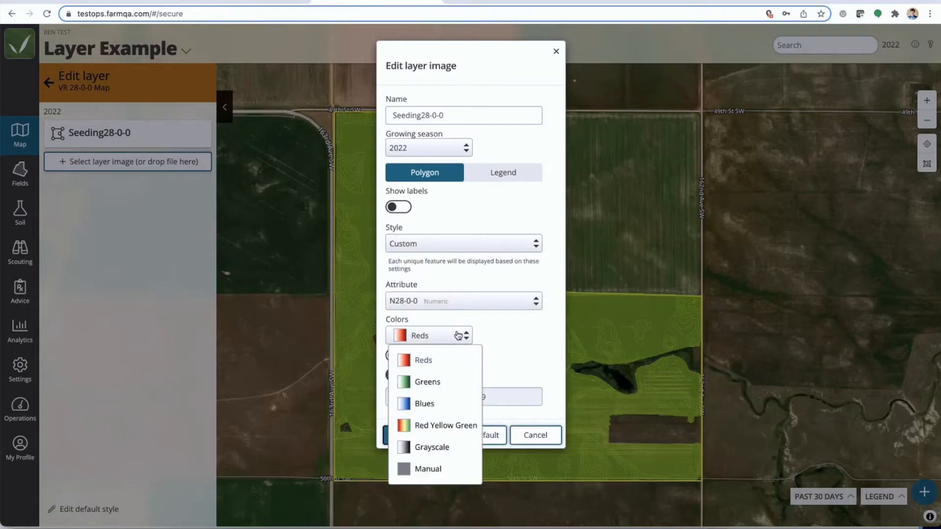
{"action": "left_click", "coordinate": [439, 427]}
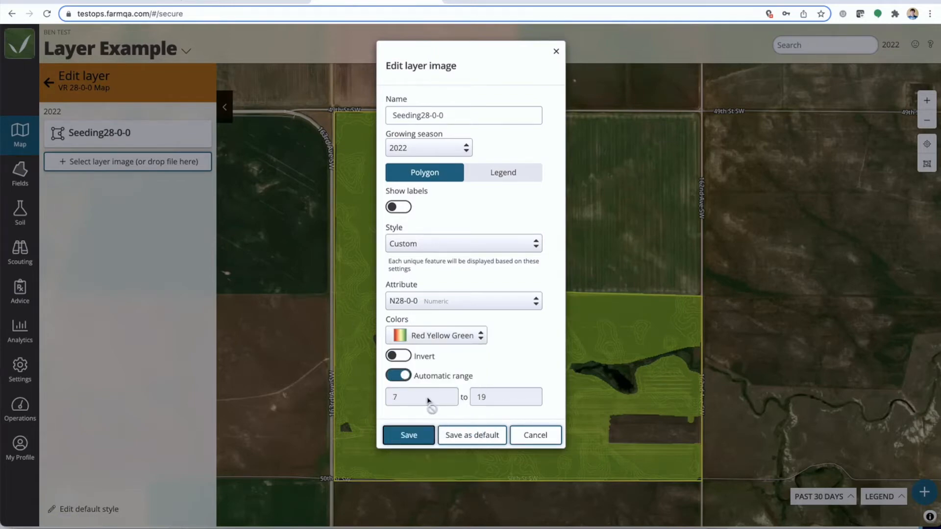
{"action": "left_click", "coordinate": [418, 437]}
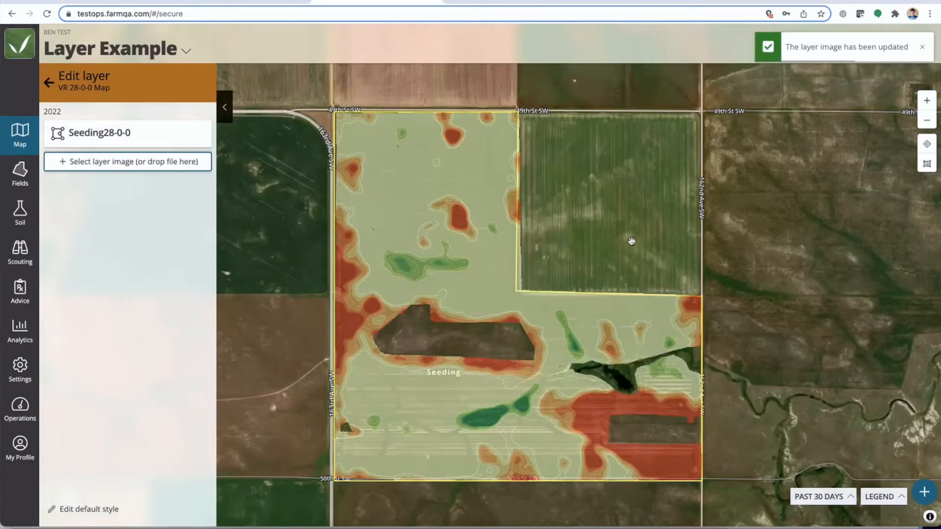
Inspect the N28-0-0 attribute at a red zone and a green zone of the Seeding28-0-0 layer
{"action": "left_click", "coordinate": [456, 216]}
{"action": "left_click", "coordinate": [406, 265]}
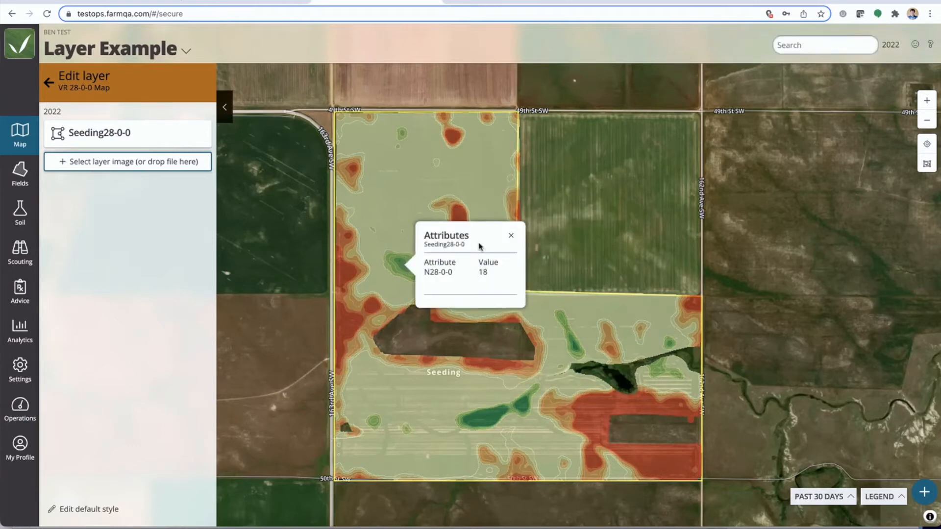
{"action": "left_click", "coordinate": [511, 235]}
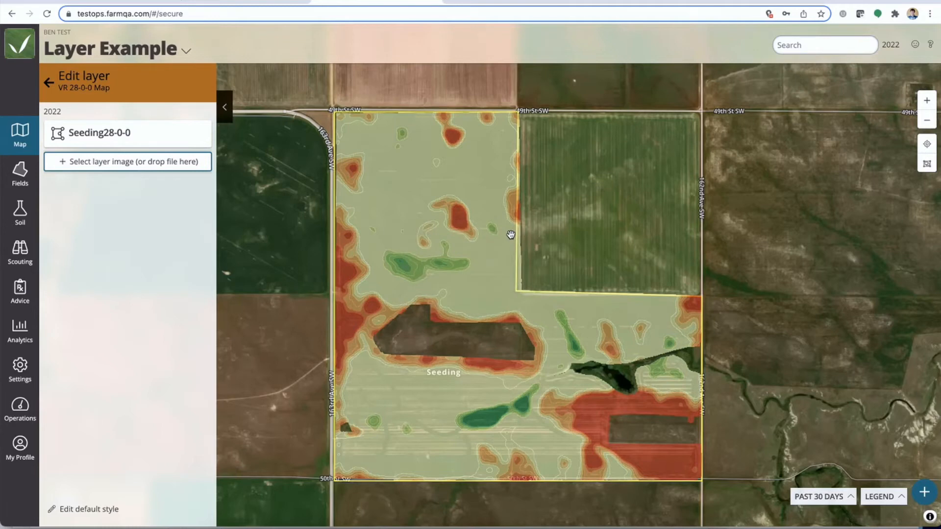
Update the Seeding field's boundary with Seeding_updated boundary.kml from the Crop Planning Webinar folder and save the field
{"action": "left_click", "coordinate": [225, 109]}
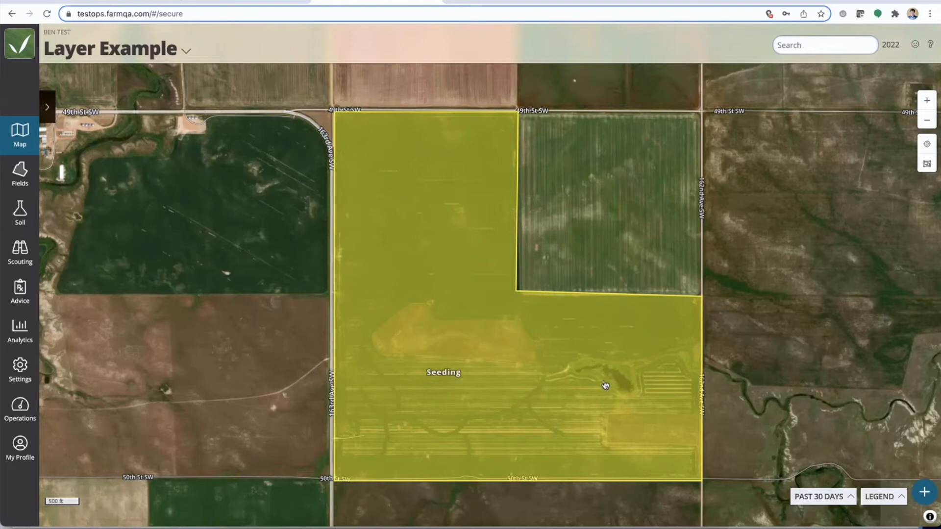
{"action": "left_click", "coordinate": [439, 279]}
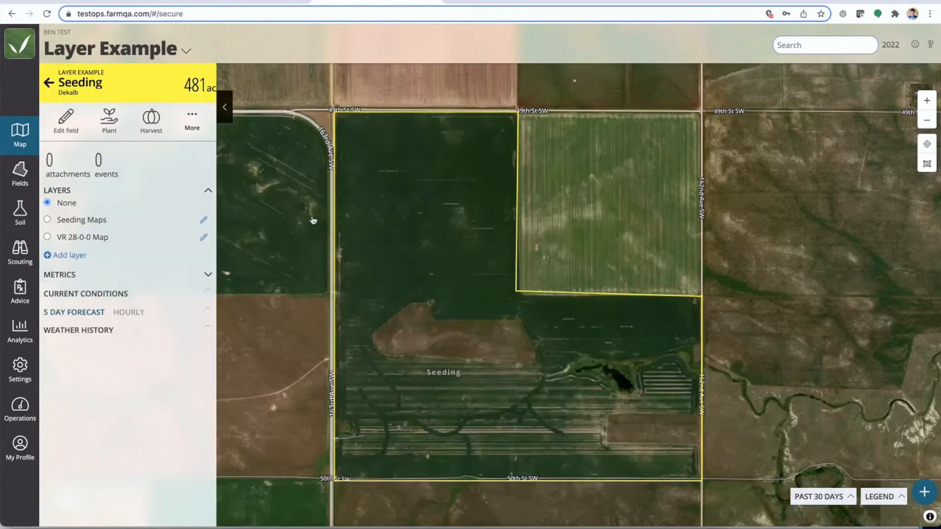
{"action": "left_click", "coordinate": [71, 131]}
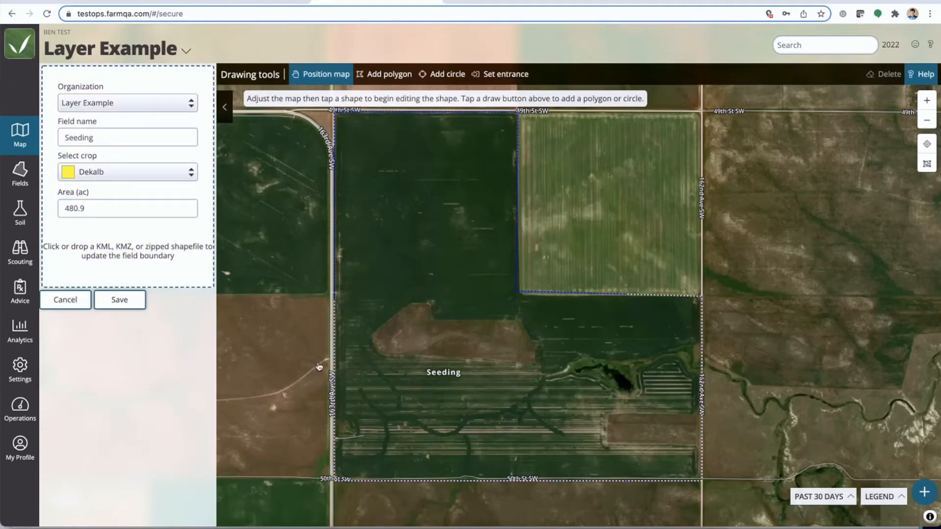
{"action": "left_click", "coordinate": [234, 528]}
{"action": "left_click", "coordinate": [625, 231]}
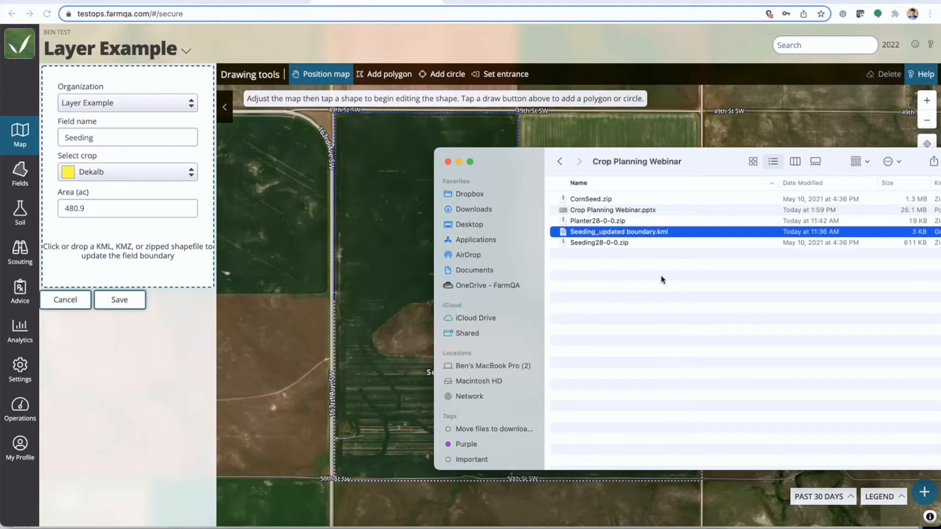
{"action": "left_click_drag", "start_coordinate": [607, 233], "coordinate": [123, 259]}
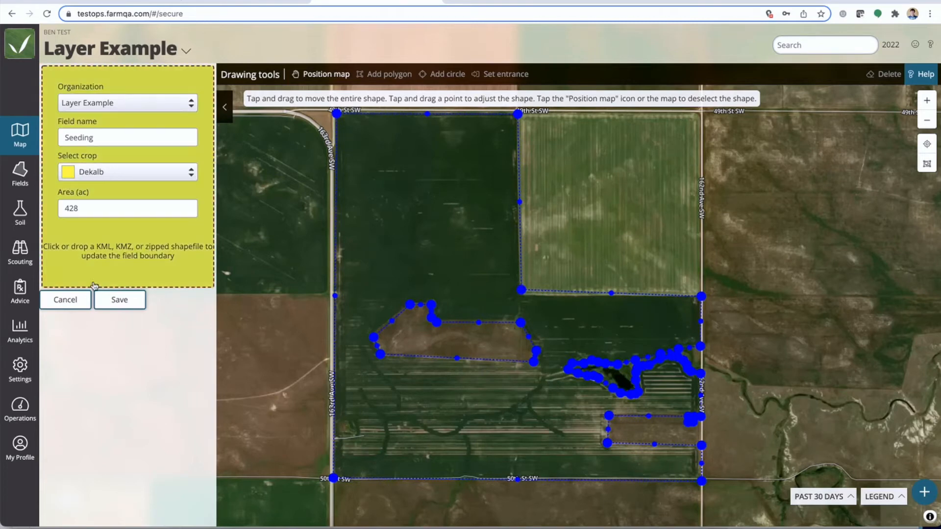
{"action": "left_click", "coordinate": [120, 300]}
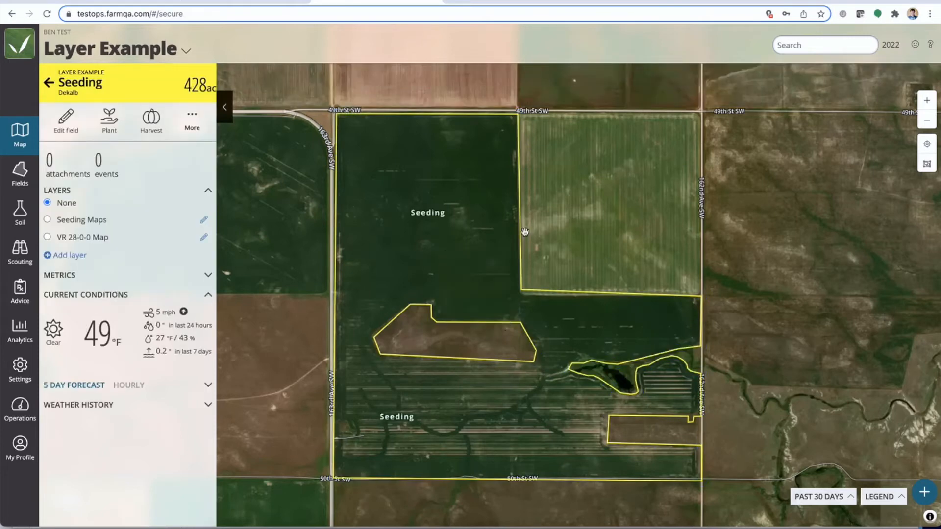
Reopen the Seeding field and view its Seeding Maps layer followed by its VR 28-0-0 Map layer
{"action": "left_click", "coordinate": [225, 108]}
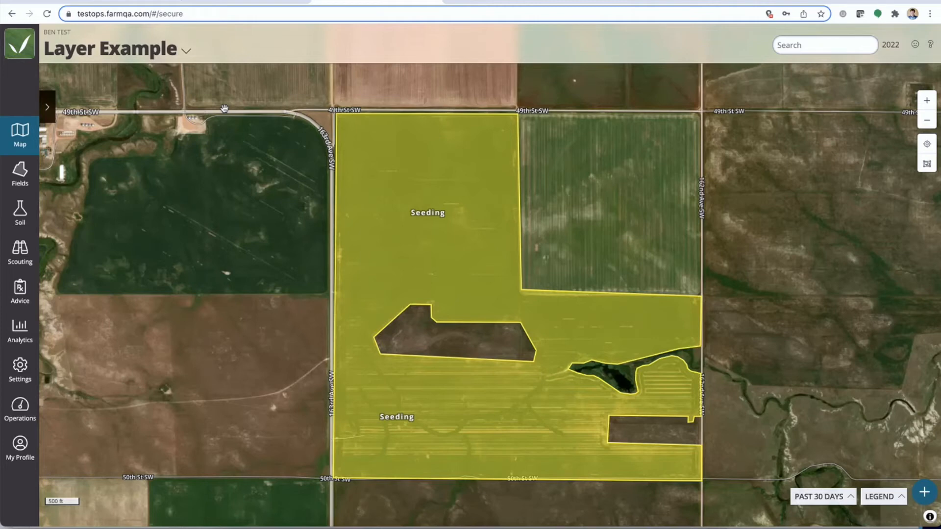
{"action": "left_click", "coordinate": [443, 228]}
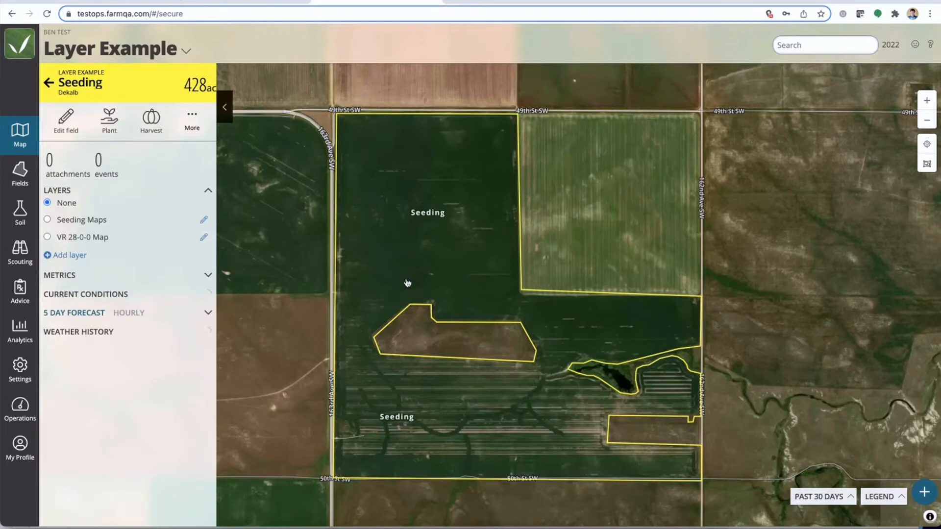
{"action": "left_click", "coordinate": [47, 220]}
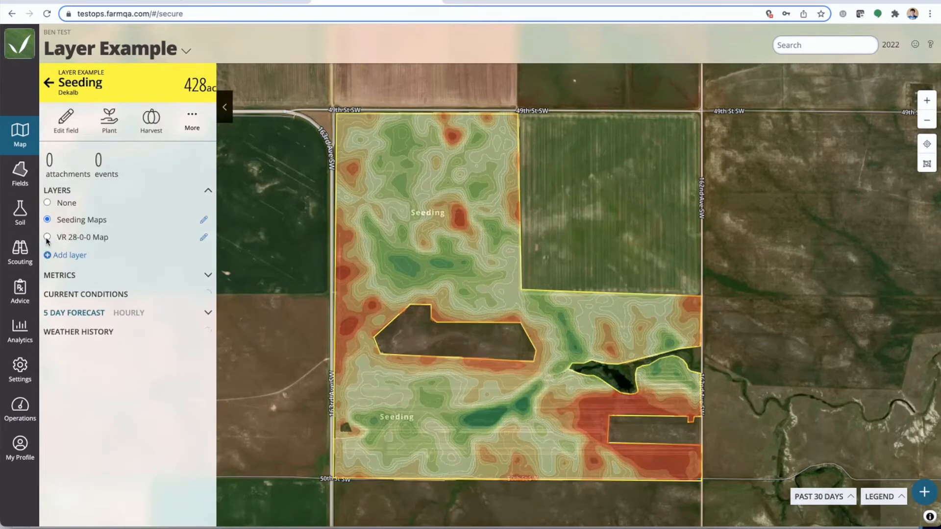
{"action": "left_click", "coordinate": [47, 238]}
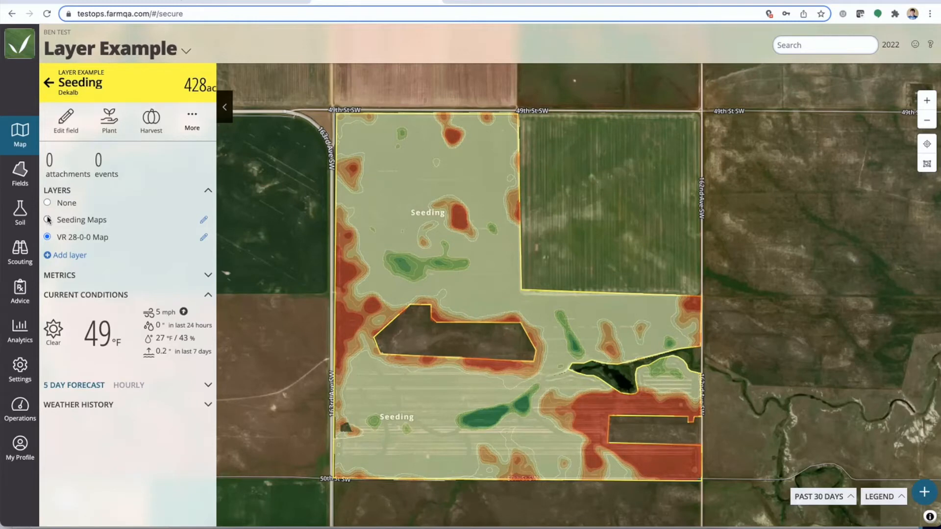
Attach Seeding28-0-0.zip and CornSeed.zip from the Crop Planning Webinar folder to the Seeding field and review its attachment list
{"action": "left_click", "coordinate": [61, 164]}
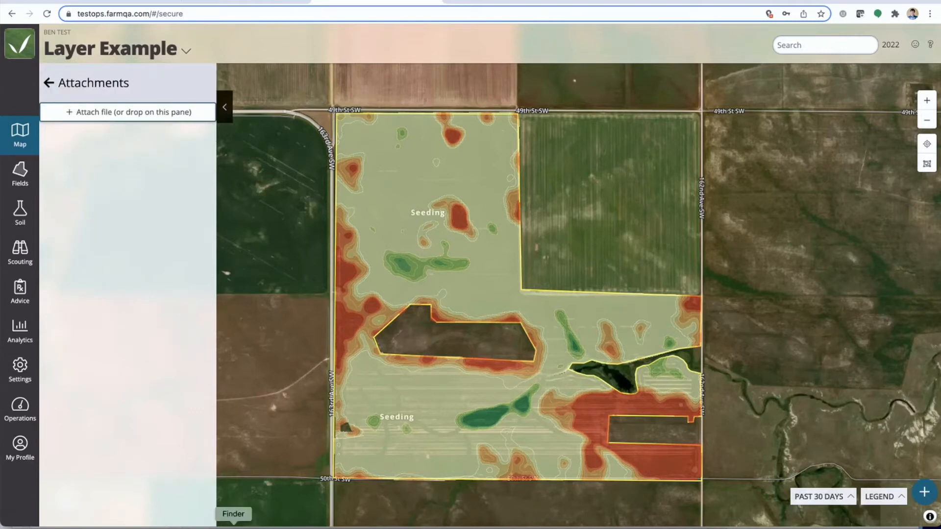
{"action": "left_click", "coordinate": [233, 527]}
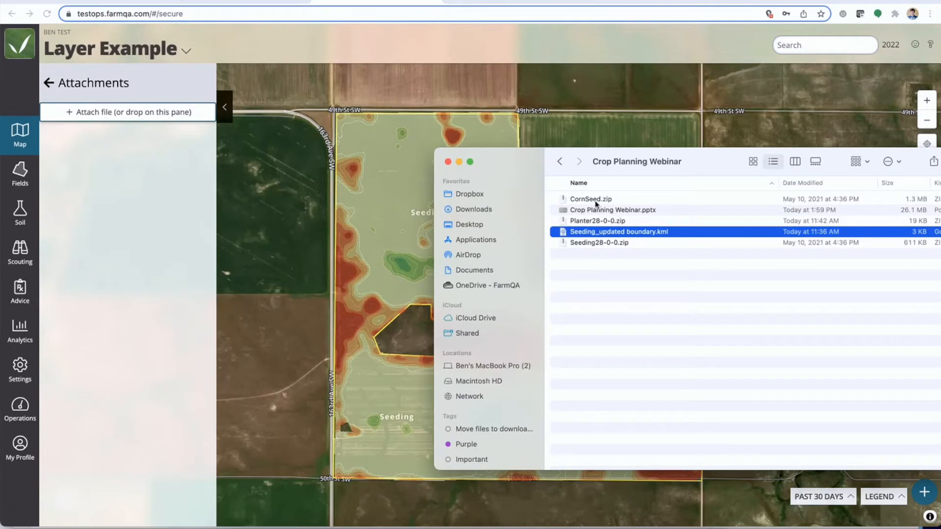
{"action": "left_click", "coordinate": [595, 243]}
{"action": "left_click_drag", "start_coordinate": [614, 245], "coordinate": [137, 120]}
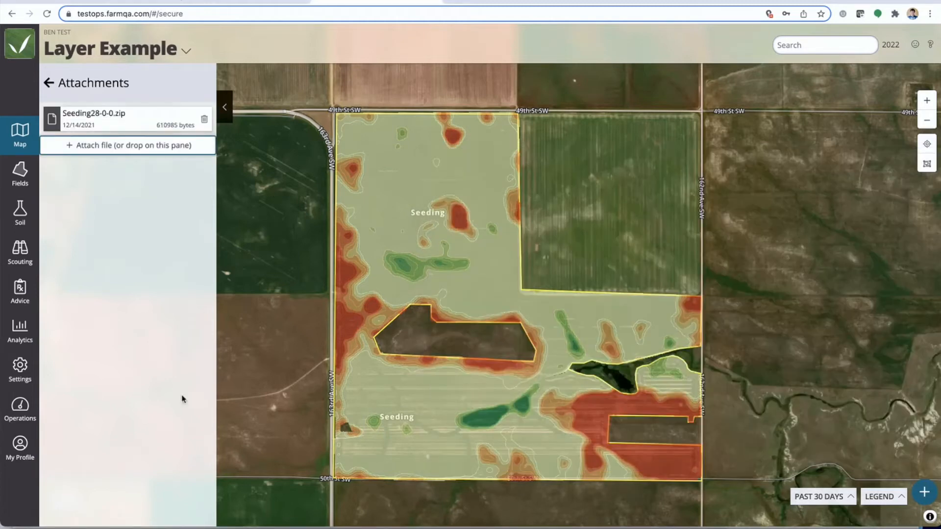
{"action": "left_click", "coordinate": [234, 527]}
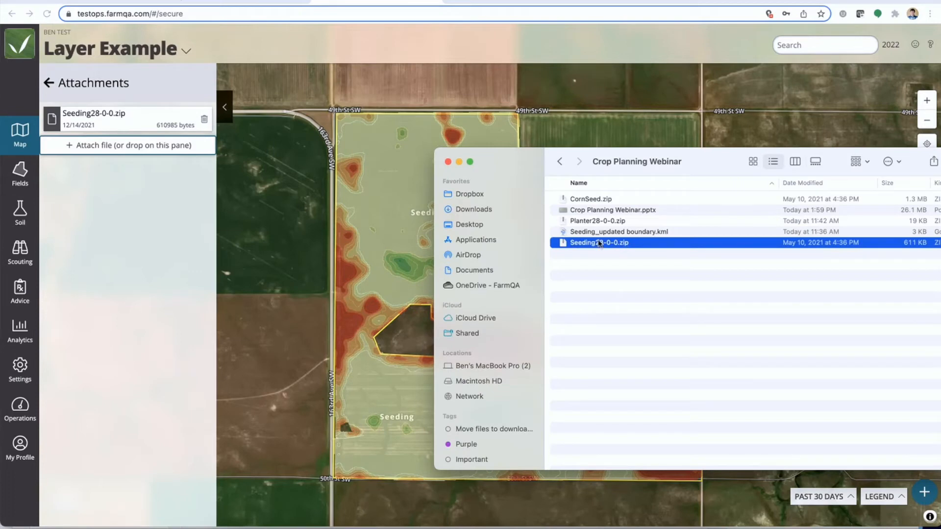
{"action": "left_click", "coordinate": [591, 201]}
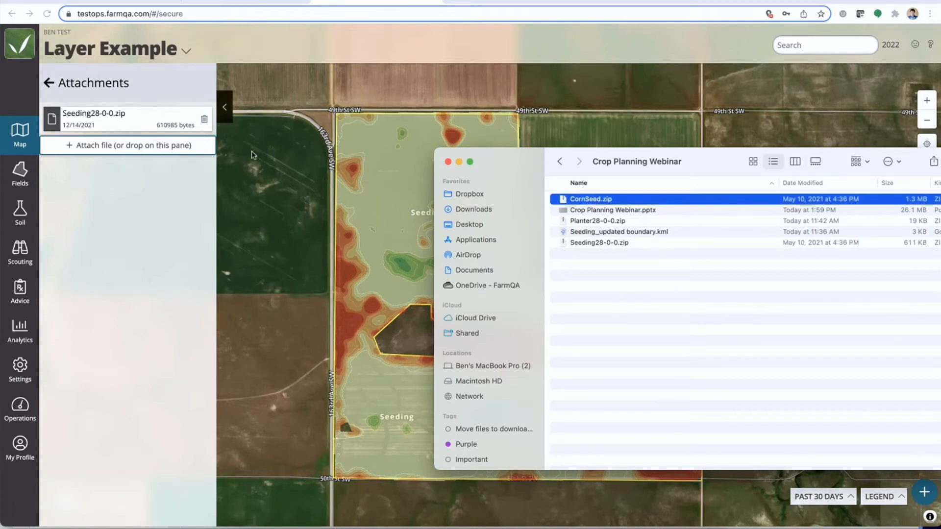
{"action": "left_click_drag", "start_coordinate": [574, 203], "coordinate": [99, 157]}
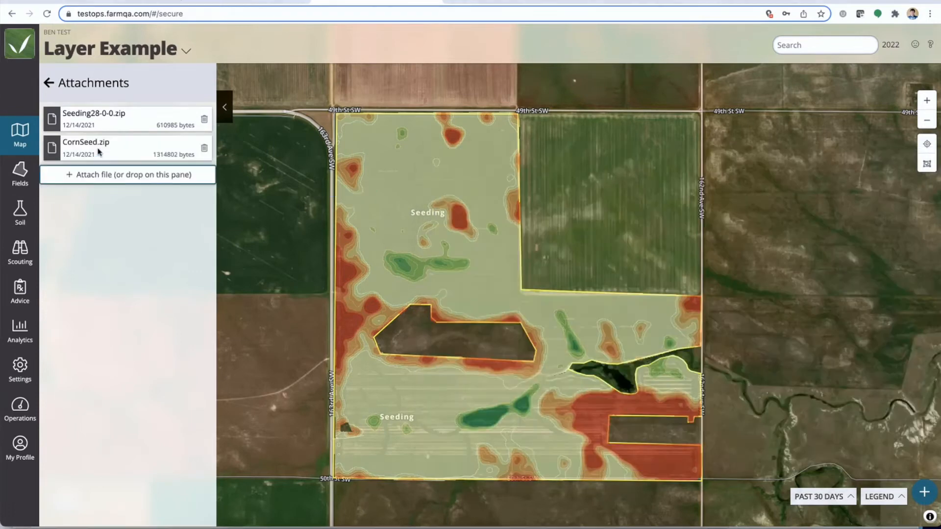
{"action": "left_click", "coordinate": [48, 83]}
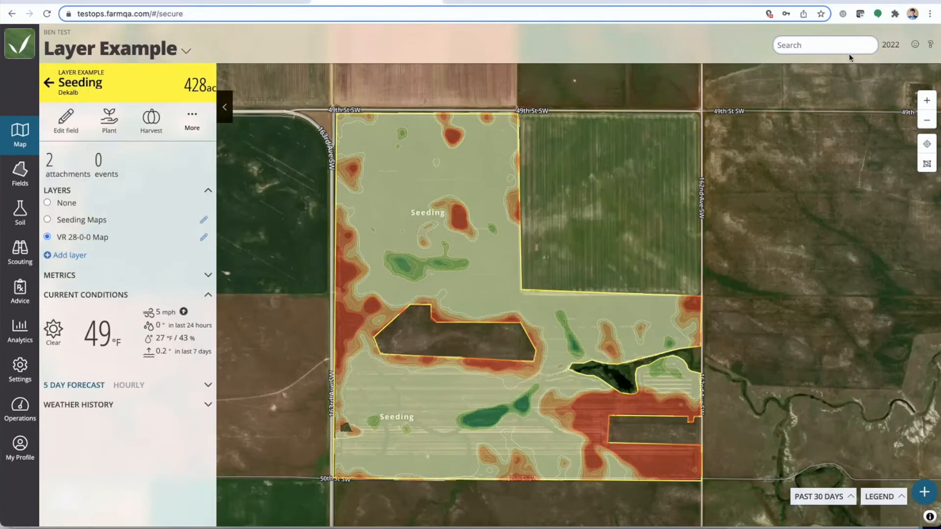
{"action": "left_click", "coordinate": [54, 166]}
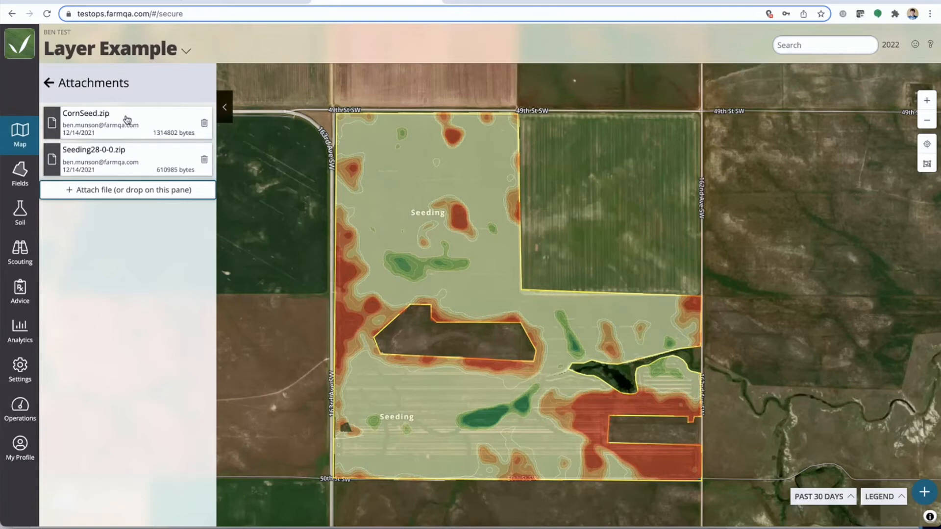
{"action": "left_click", "coordinate": [48, 83]}
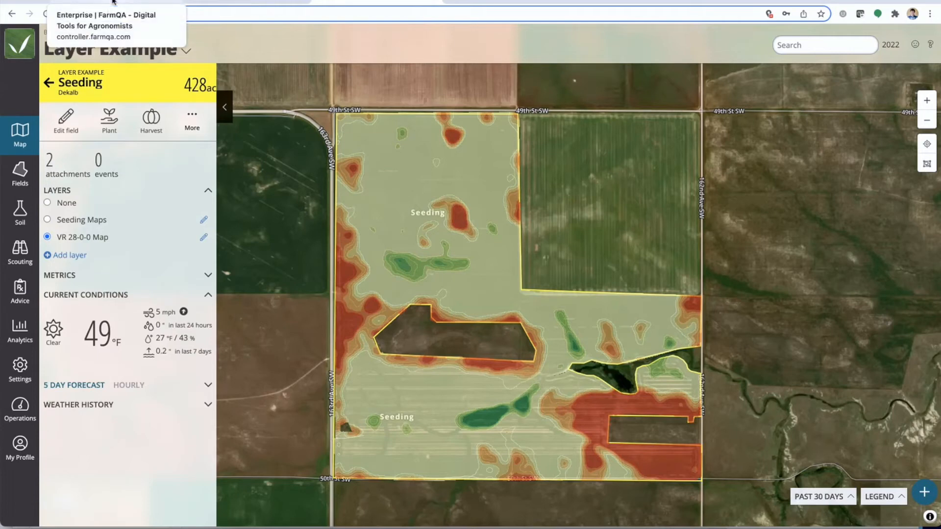
Switch to the controller.farmqa.com browser tab, open the fields' Crop Rotation table and move the 2016 column after 2017
{"action": "left_click", "coordinate": [113, 1]}
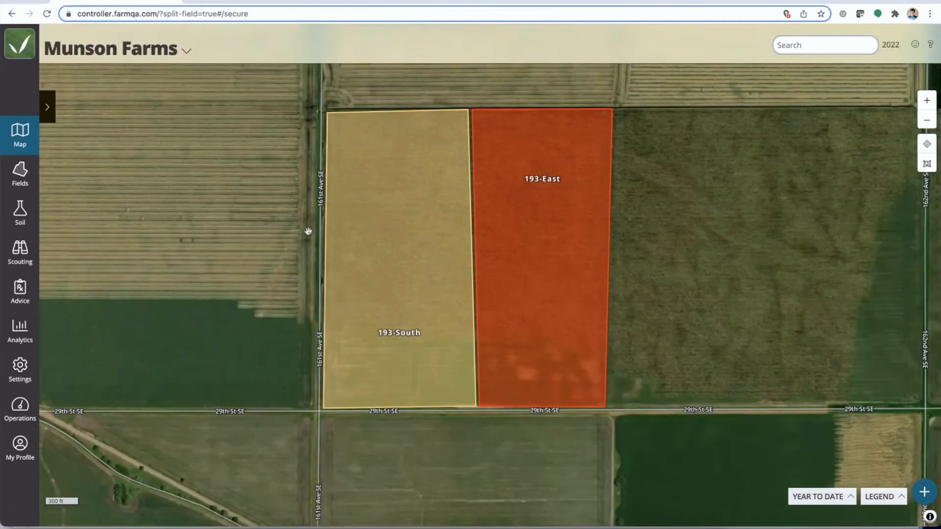
{"action": "left_click", "coordinate": [15, 182]}
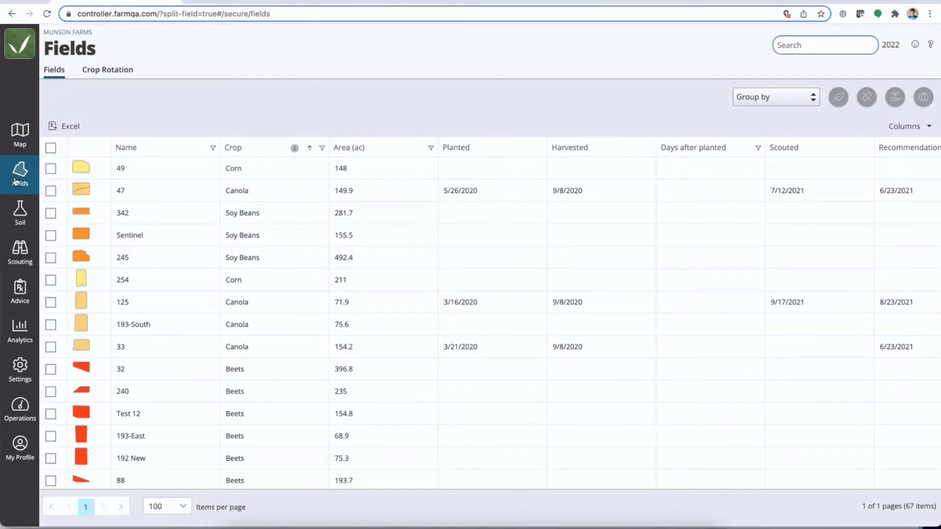
{"action": "left_click", "coordinate": [101, 71]}
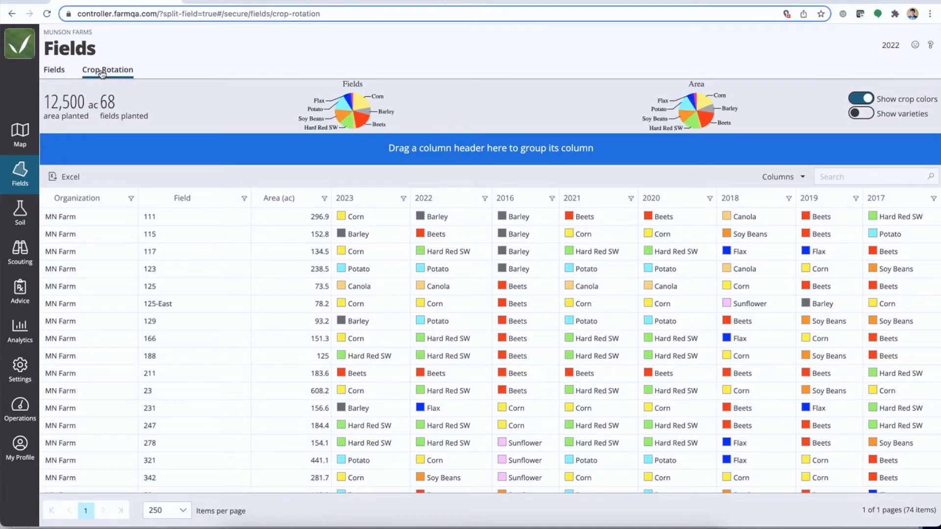
{"action": "left_click_drag", "start_coordinate": [523, 198], "coordinate": [902, 198]}
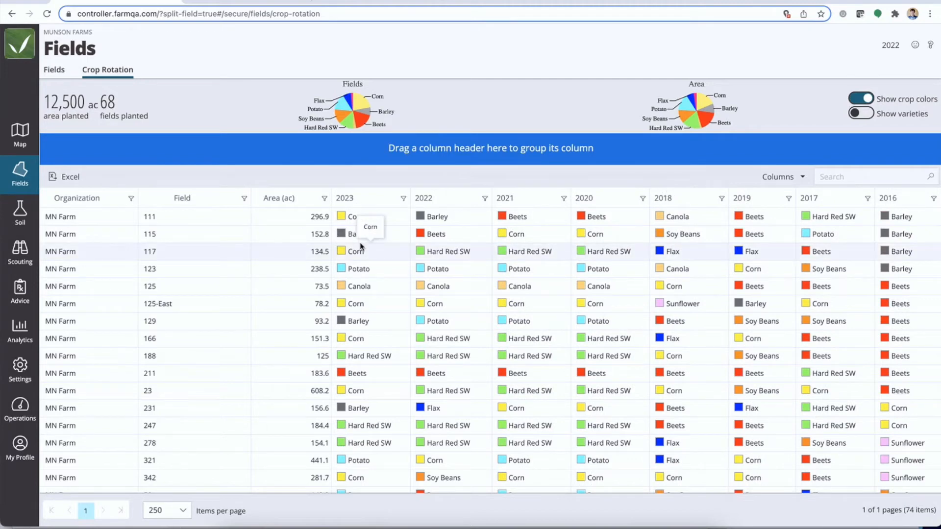
Hide the 2023 and 2016 columns in the Crop Rotation table and turn off the crop colors
{"action": "left_click", "coordinate": [786, 178]}
{"action": "scroll", "coordinate": [721, 322], "scroll_direction": "down", "scroll_amount": 5}
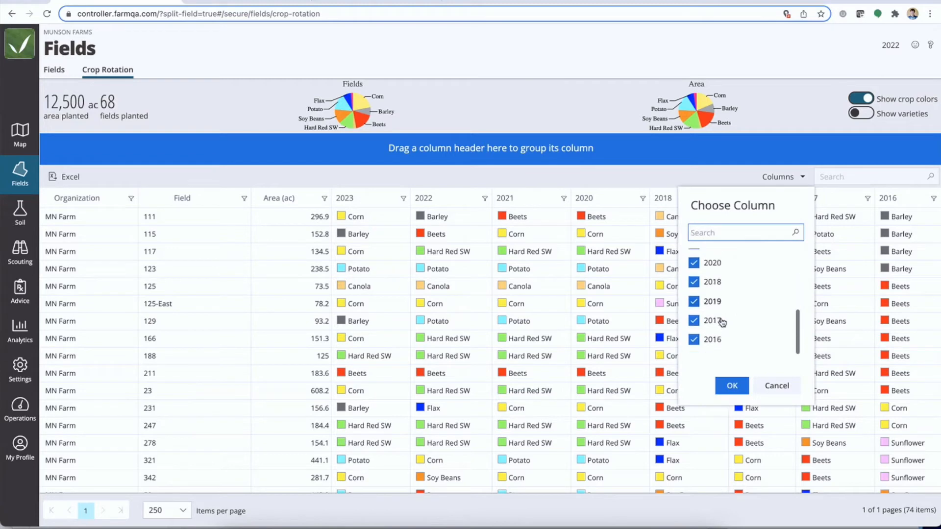
{"action": "scroll", "coordinate": [722, 322], "scroll_direction": "up", "scroll_amount": 5}
{"action": "left_click", "coordinate": [694, 311]}
{"action": "scroll", "coordinate": [695, 303], "scroll_direction": "up", "scroll_amount": 1}
{"action": "scroll", "coordinate": [695, 304], "scroll_direction": "down", "scroll_amount": 4}
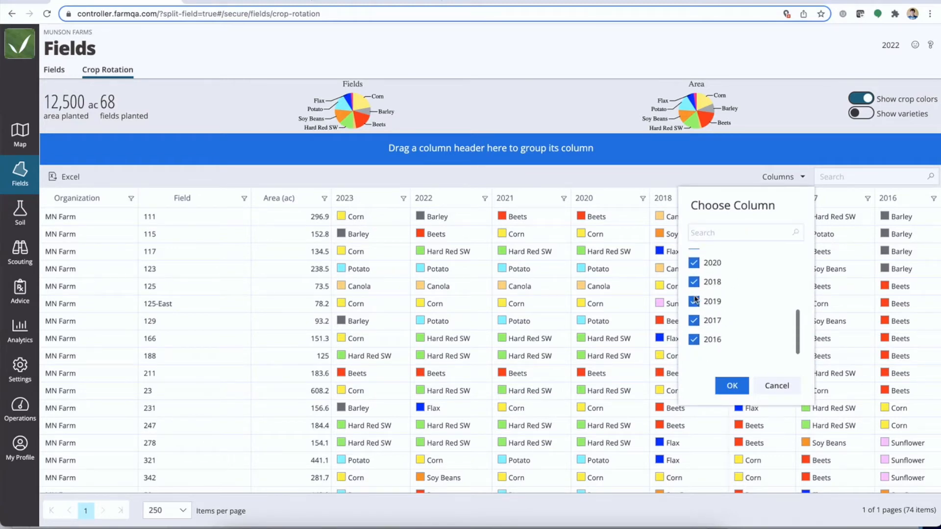
{"action": "left_click", "coordinate": [694, 340]}
{"action": "left_click", "coordinate": [731, 385]}
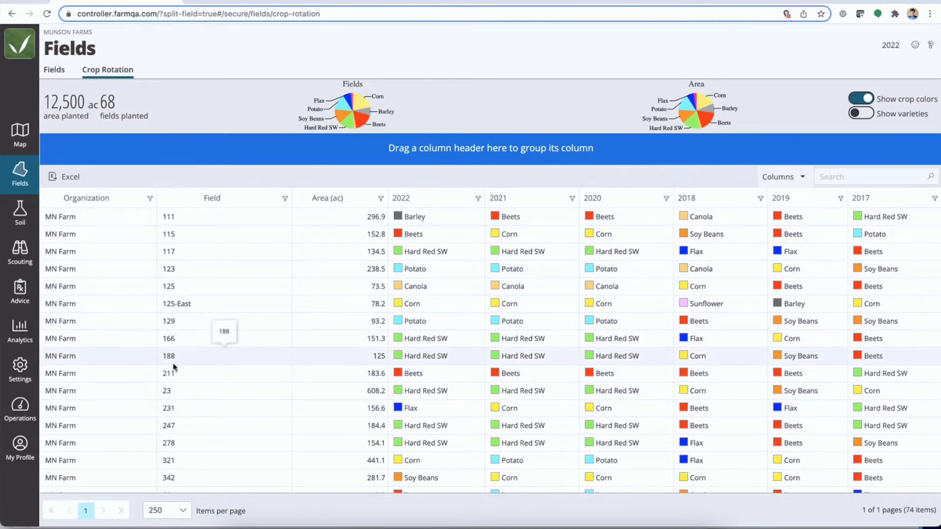
{"action": "left_click", "coordinate": [868, 100]}
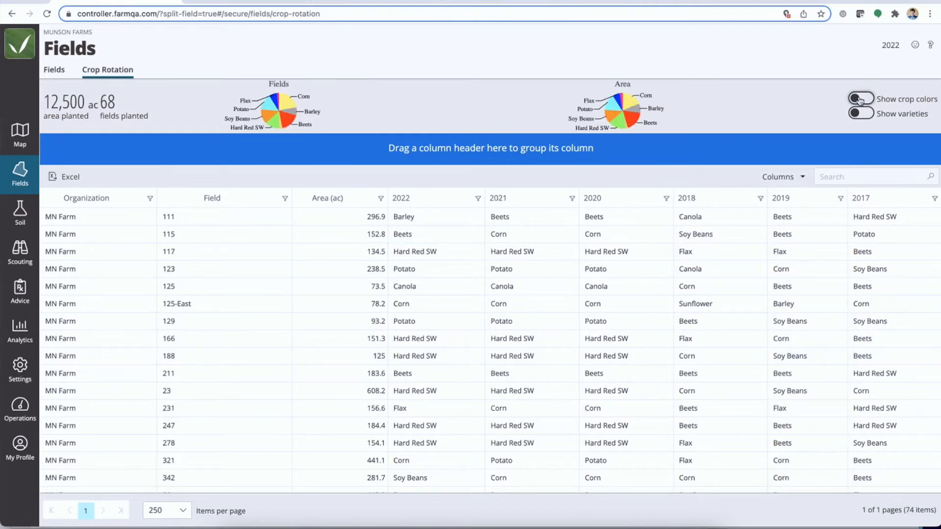
Turn the crop colors back on and examine the Fields and Area pie charts and the planted totals
{"action": "left_click", "coordinate": [860, 101]}
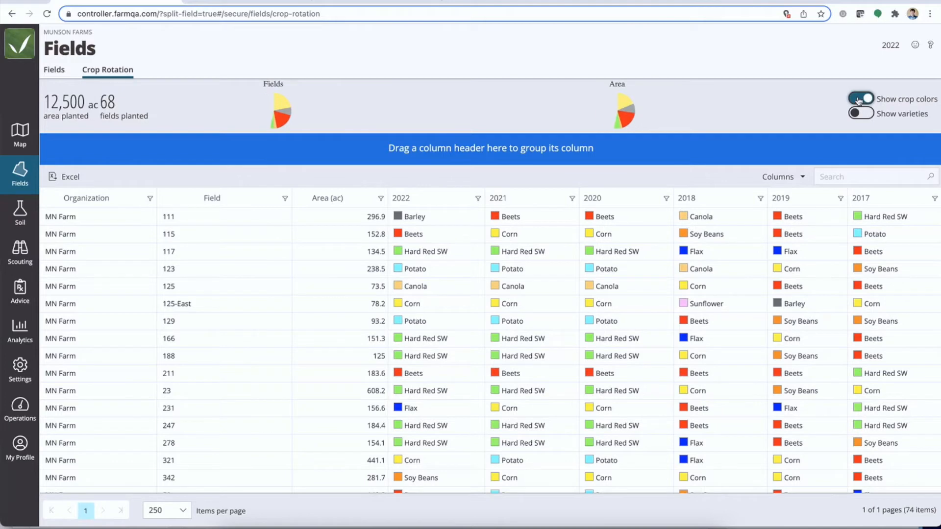
{"action": "mouse_move", "coordinate": [631, 112]}
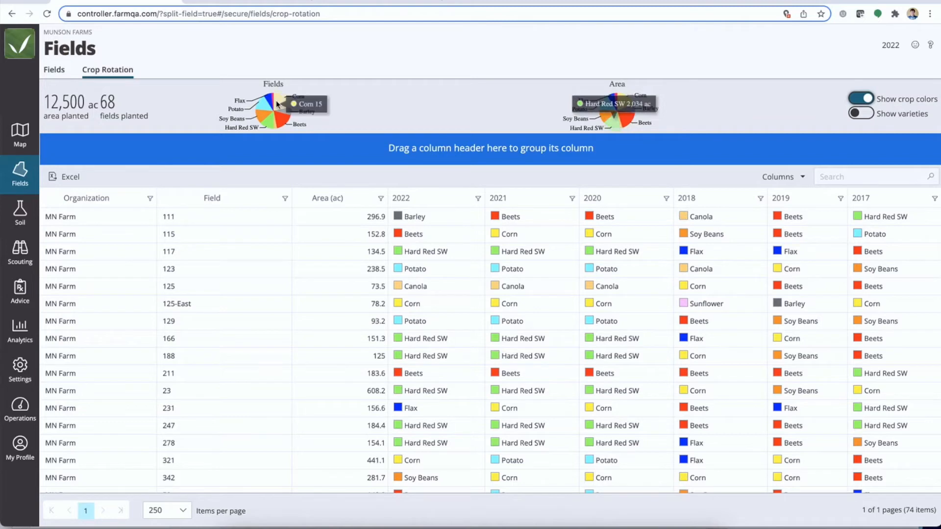
{"action": "mouse_move", "coordinate": [269, 126]}
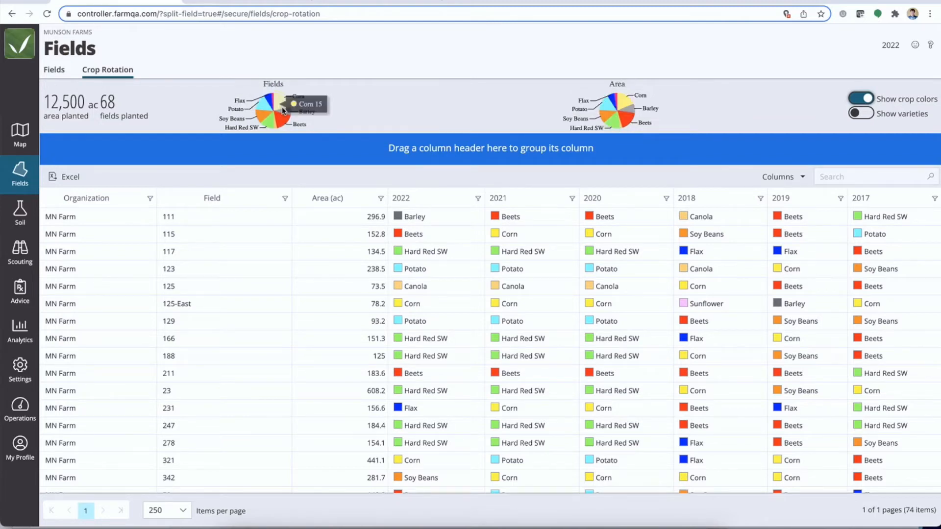
{"action": "left_click_drag", "start_coordinate": [58, 103], "coordinate": [139, 106]}
{"action": "left_click", "coordinate": [151, 106]}
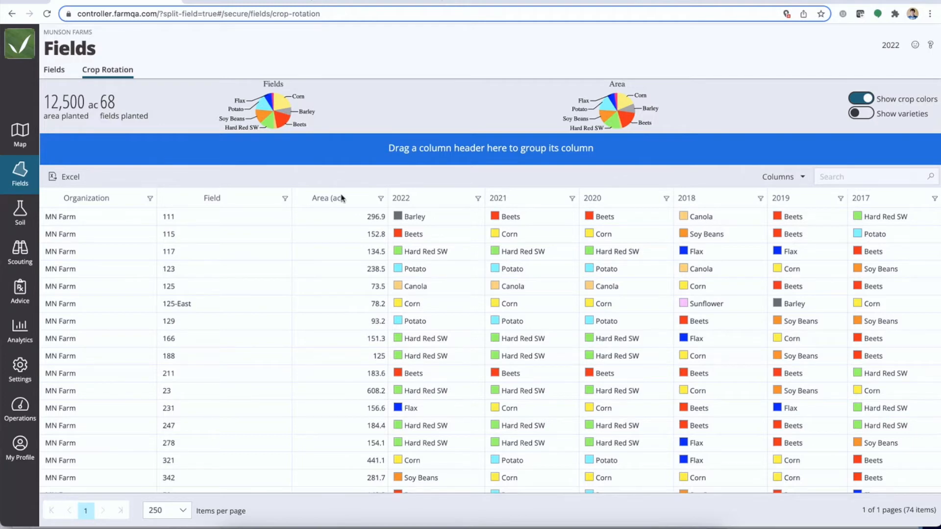
Narrow the Field column and sort the Crop Rotation table by the 2022 crop in ascending order
{"action": "left_click_drag", "start_coordinate": [291, 198], "coordinate": [212, 200]}
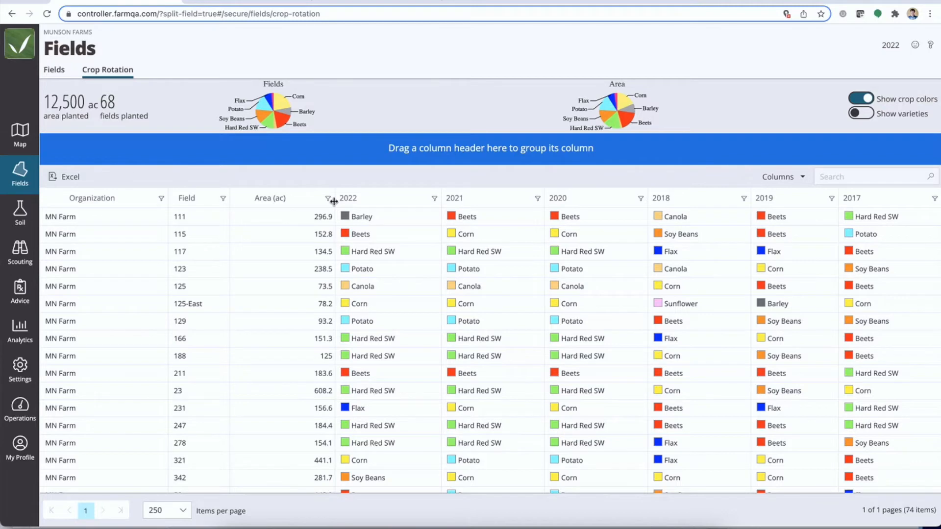
{"action": "left_click", "coordinate": [387, 203]}
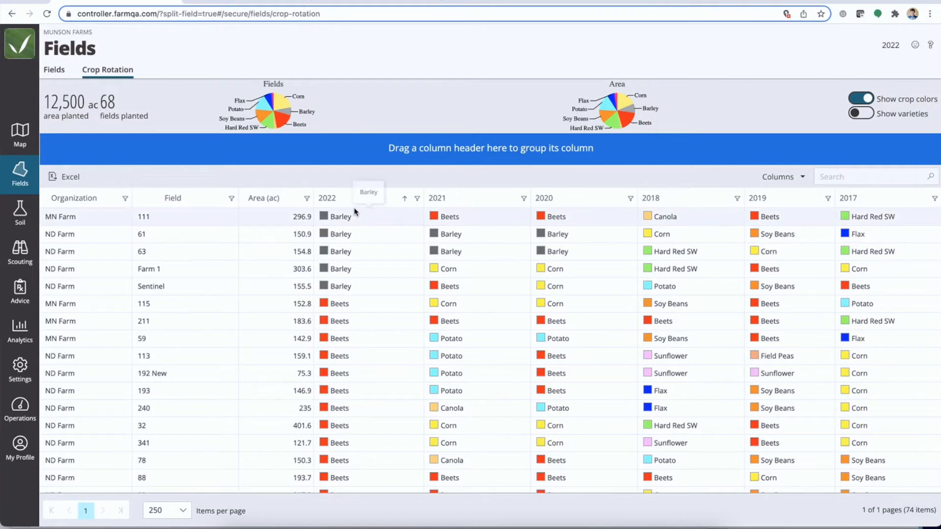
{"action": "scroll", "coordinate": [356, 348], "scroll_direction": "down", "scroll_amount": 1}
{"action": "scroll", "coordinate": [355, 348], "scroll_direction": "down", "scroll_amount": 2}
{"action": "scroll", "coordinate": [354, 348], "scroll_direction": "up", "scroll_amount": 2}
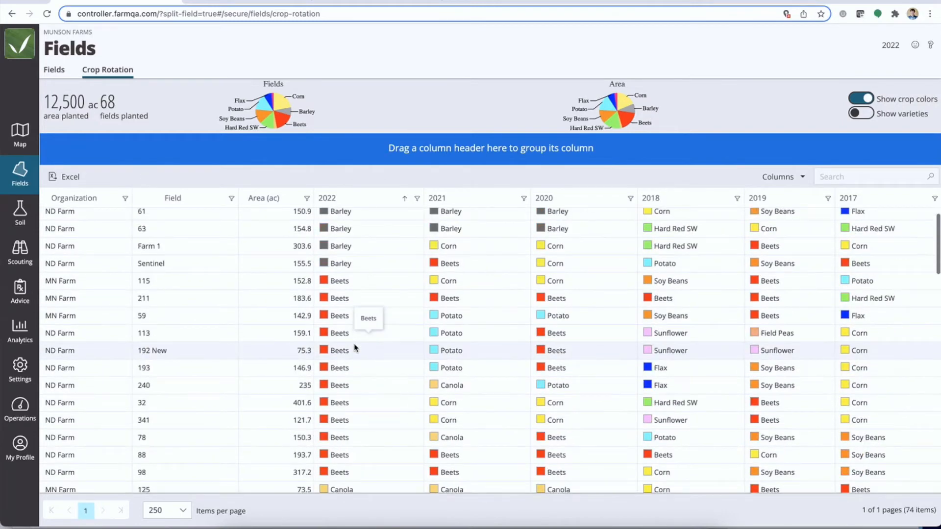
{"action": "scroll", "coordinate": [355, 303], "scroll_direction": "up", "scroll_amount": 1}
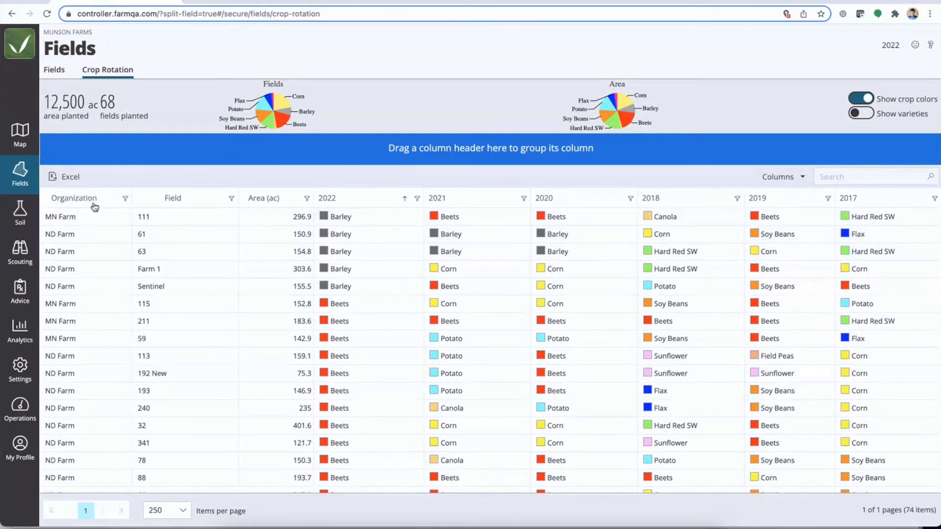
Group the Crop Rotation table by Organization and collapse the MN Farm and ND Farm branches in the Munson Farms organization list
{"action": "left_click_drag", "start_coordinate": [89, 205], "coordinate": [99, 153]}
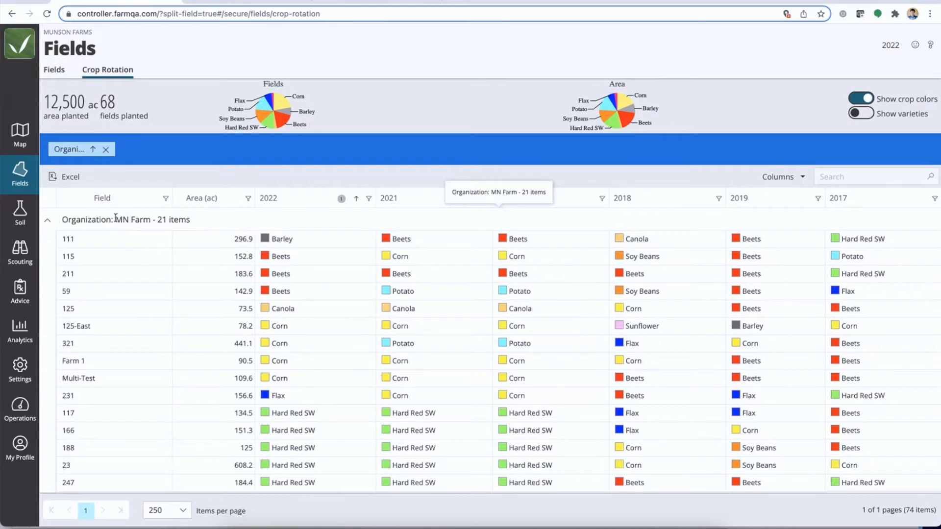
{"action": "left_click", "coordinate": [81, 33]}
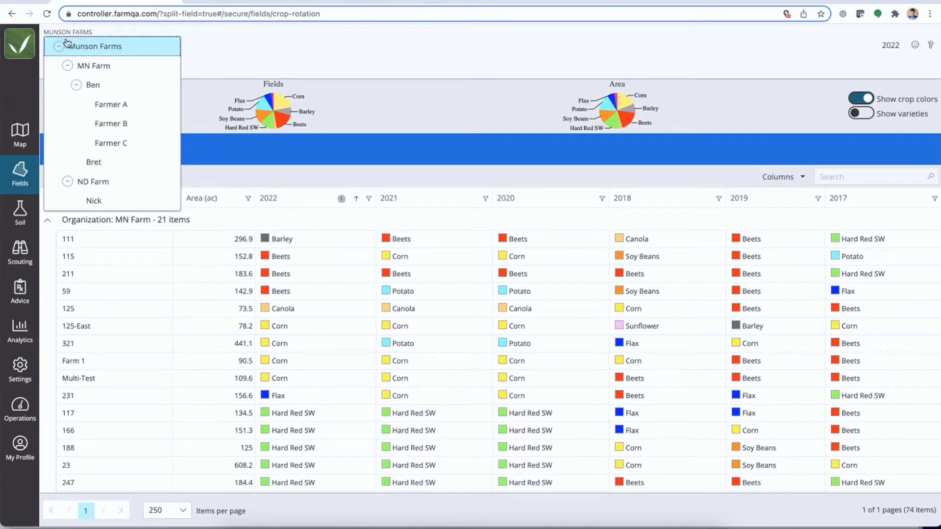
{"action": "left_click", "coordinate": [78, 85]}
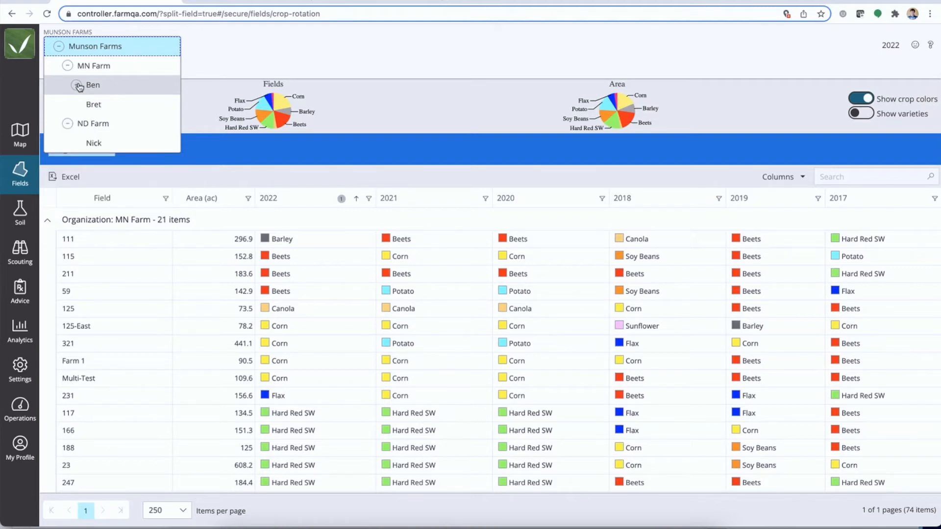
{"action": "left_click", "coordinate": [68, 67]}
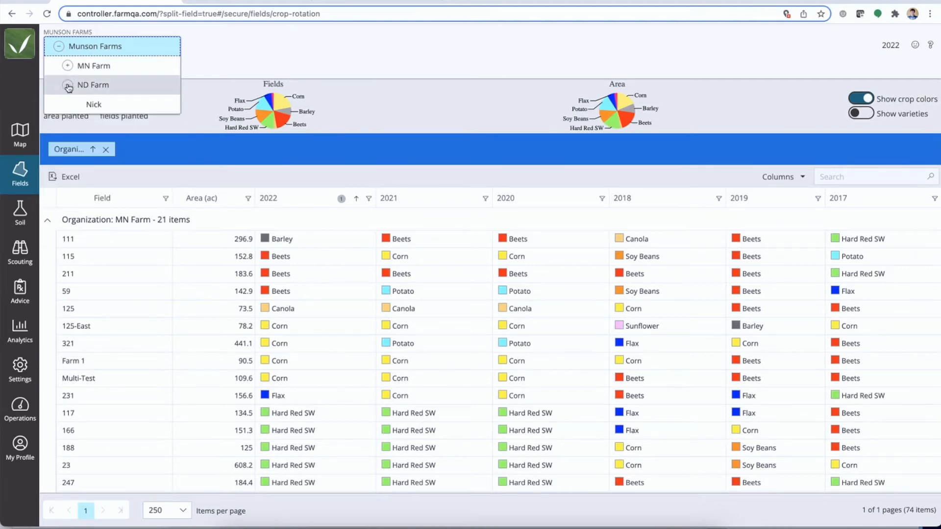
{"action": "left_click", "coordinate": [68, 84]}
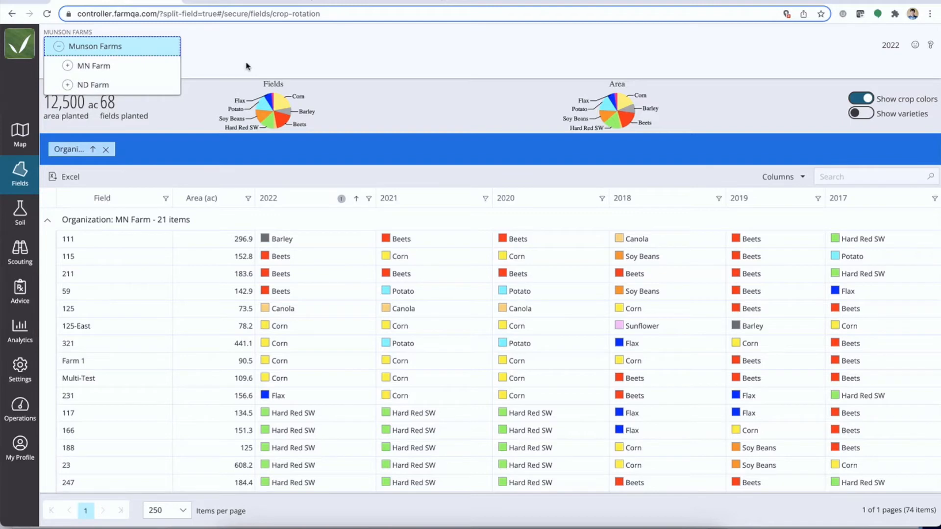
{"action": "left_click", "coordinate": [295, 53]}
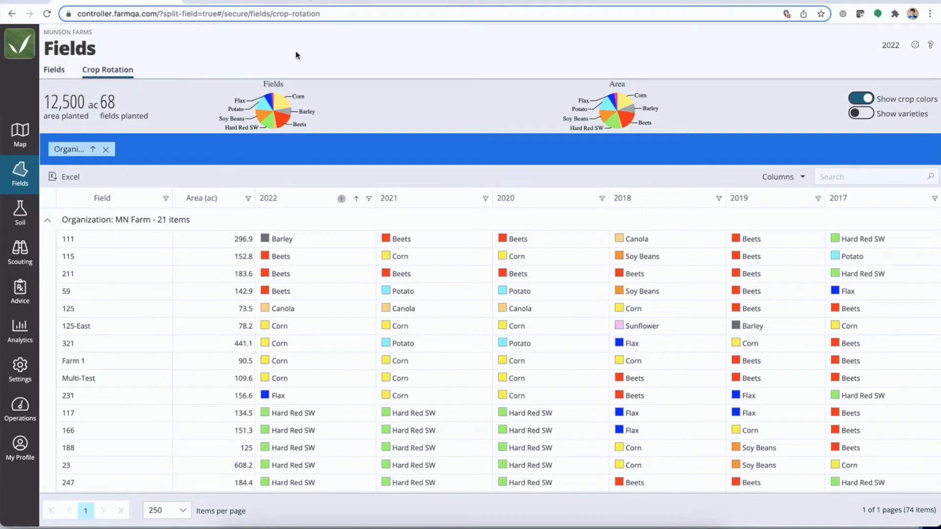
Collapse the MN Farm and ND Farm groups, and expand MN Farm to review its fields and area total
{"action": "left_click", "coordinate": [47, 220]}
{"action": "left_click", "coordinate": [47, 243]}
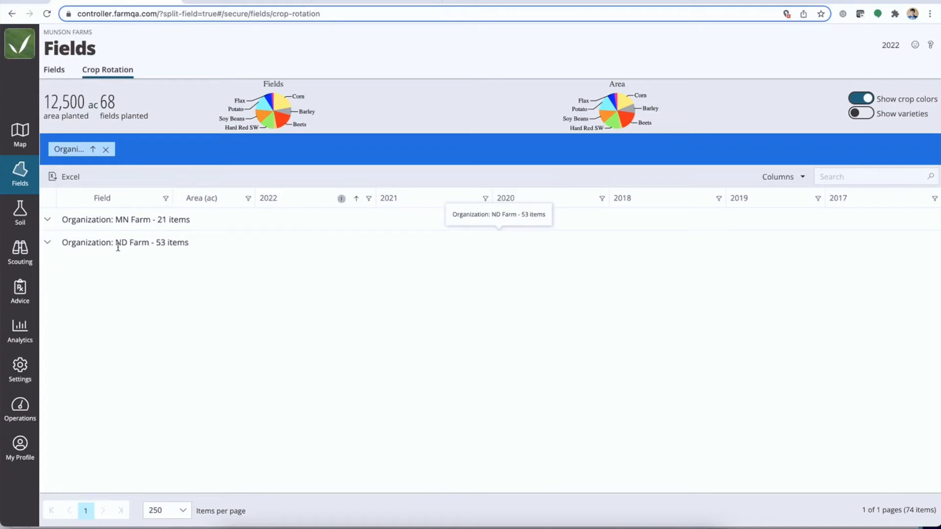
{"action": "left_click", "coordinate": [48, 220]}
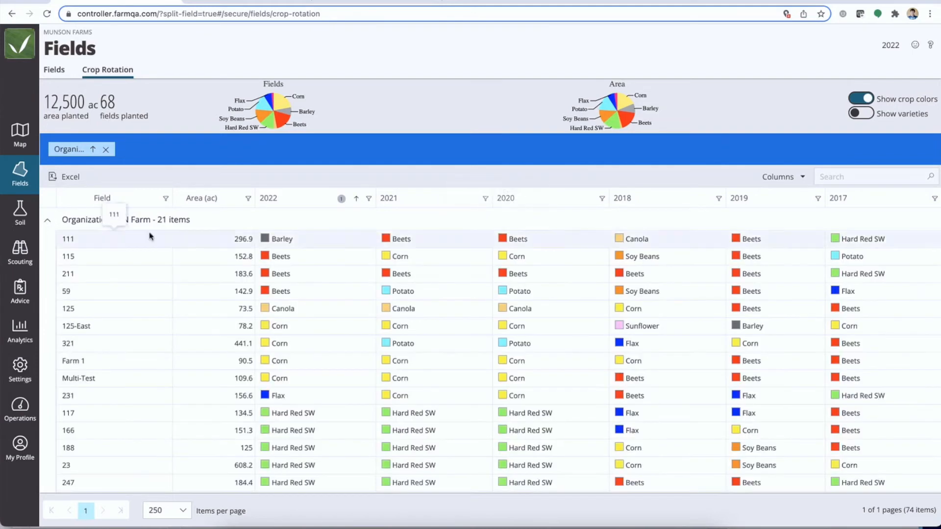
{"action": "scroll", "coordinate": [313, 361], "scroll_direction": "down", "scroll_amount": 3}
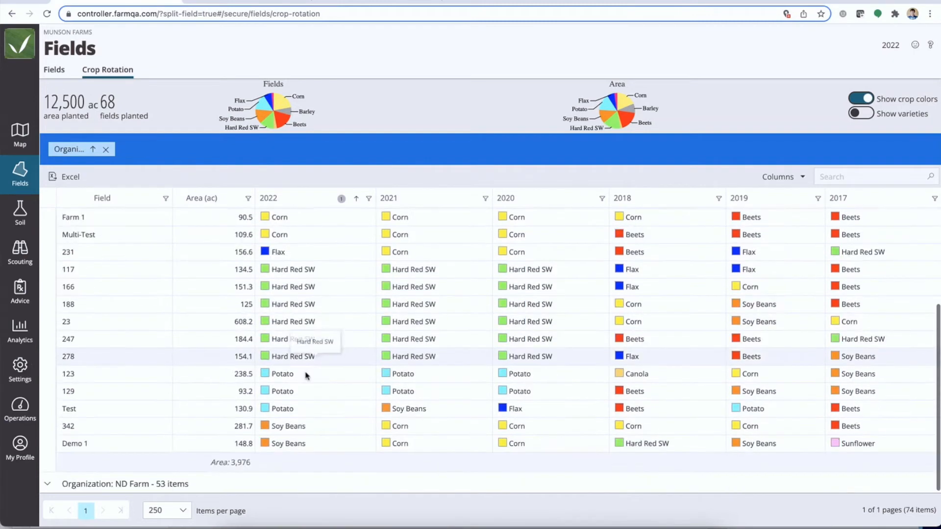
{"action": "scroll", "coordinate": [308, 313], "scroll_direction": "up", "scroll_amount": 3}
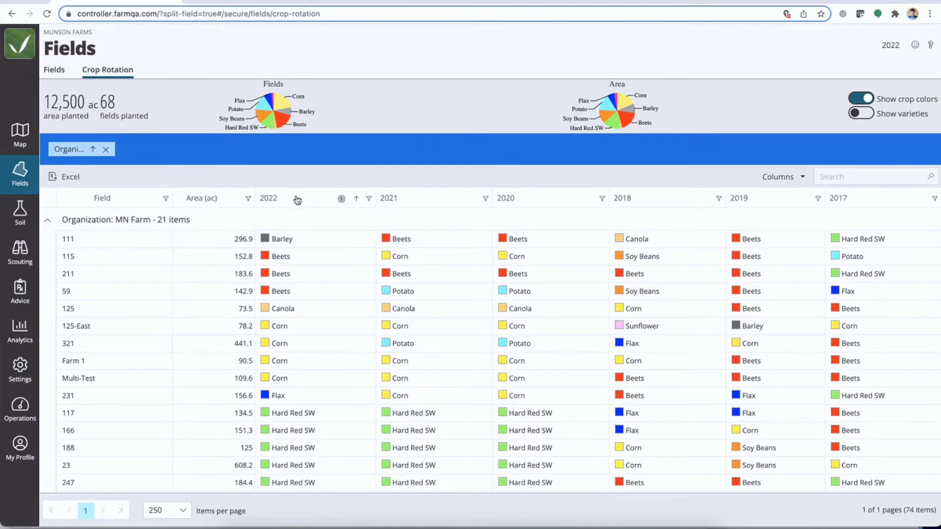
Add 2022 as a second grouping level, redisplay the 2022 column and highlight the area subtotal of MN Farm's Beets group
{"action": "left_click_drag", "start_coordinate": [294, 200], "coordinate": [255, 150]}
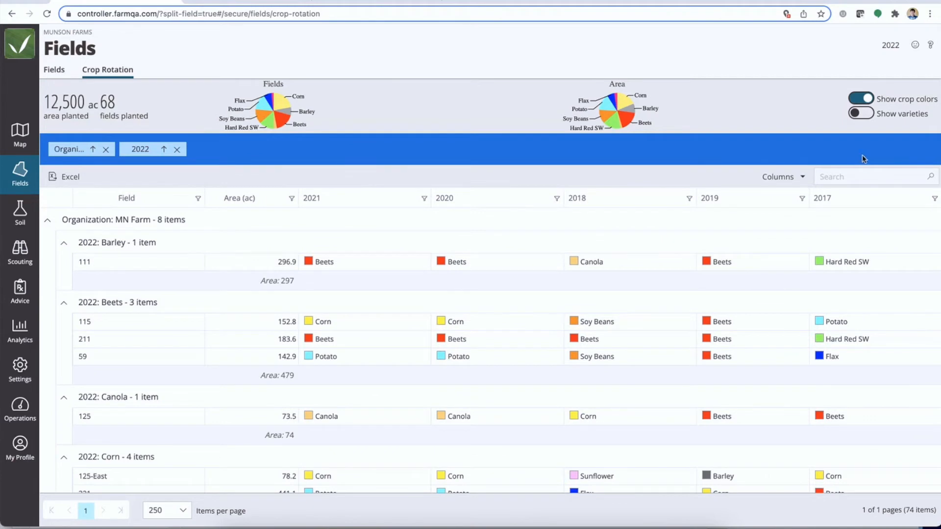
{"action": "left_click", "coordinate": [801, 177]}
{"action": "scroll", "coordinate": [699, 338], "scroll_direction": "up", "scroll_amount": 2}
{"action": "left_click", "coordinate": [694, 288]}
{"action": "left_click", "coordinate": [733, 385]}
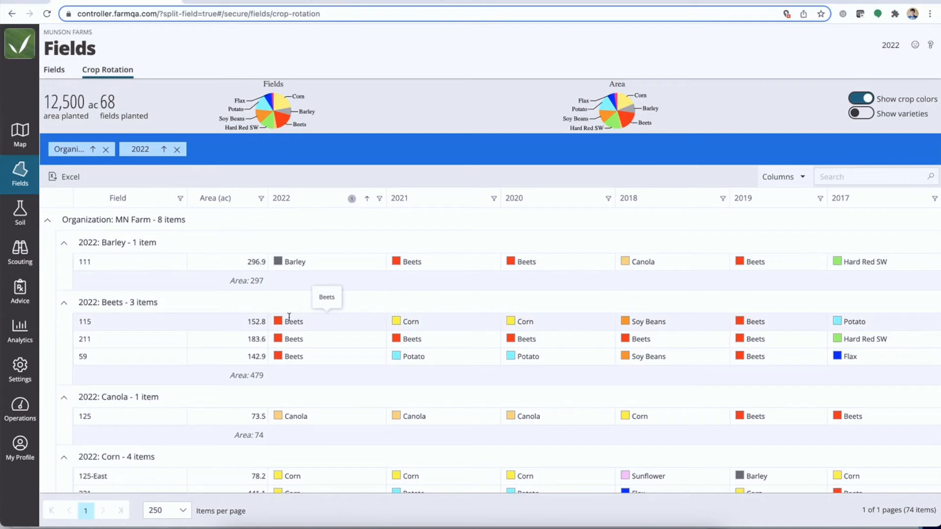
{"action": "left_click_drag", "start_coordinate": [231, 376], "coordinate": [275, 382]}
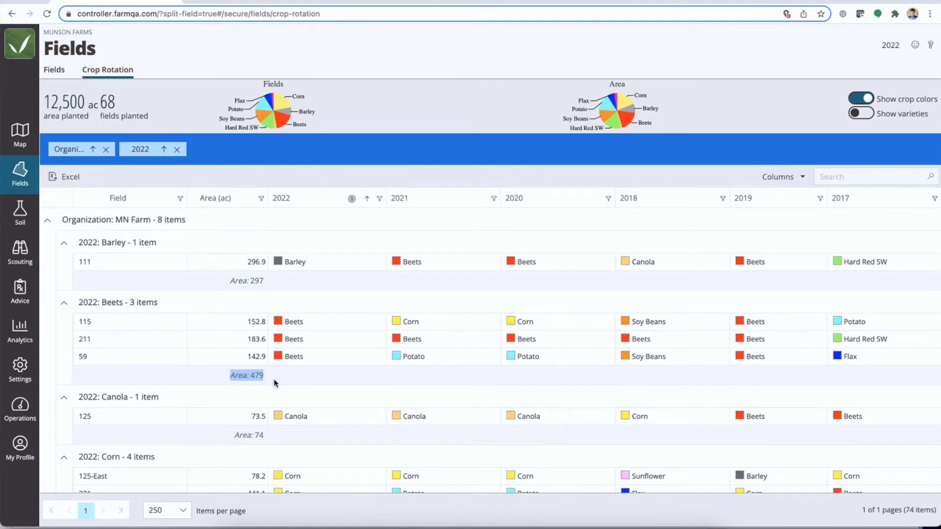
Collapse and re-expand the MN Farm group, and remove the Organization and 2022 groupings from the table
{"action": "left_click", "coordinate": [47, 220]}
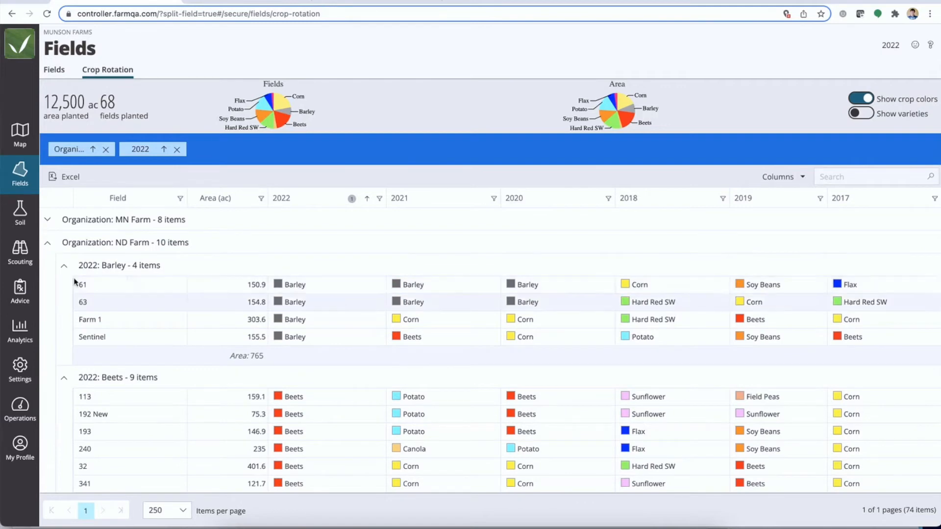
{"action": "left_click", "coordinate": [47, 220]}
{"action": "left_click", "coordinate": [106, 150]}
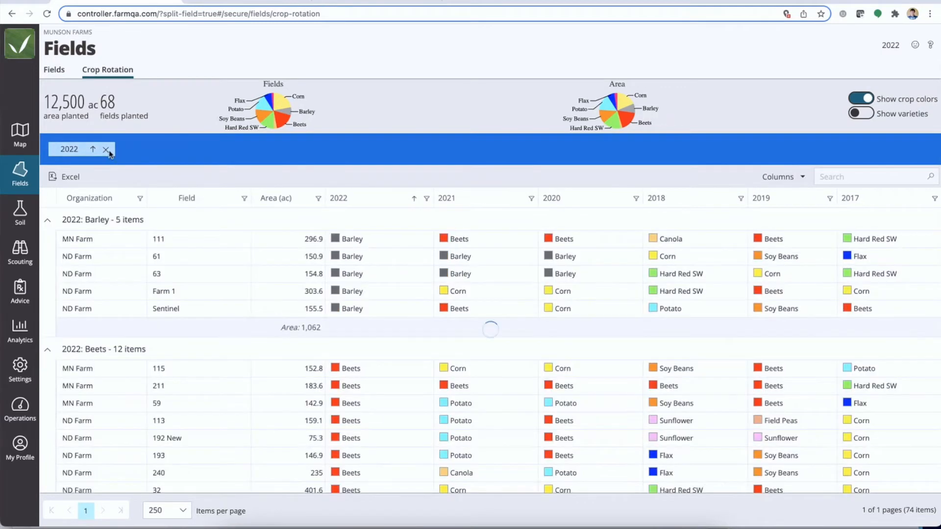
{"action": "left_click", "coordinate": [106, 150]}
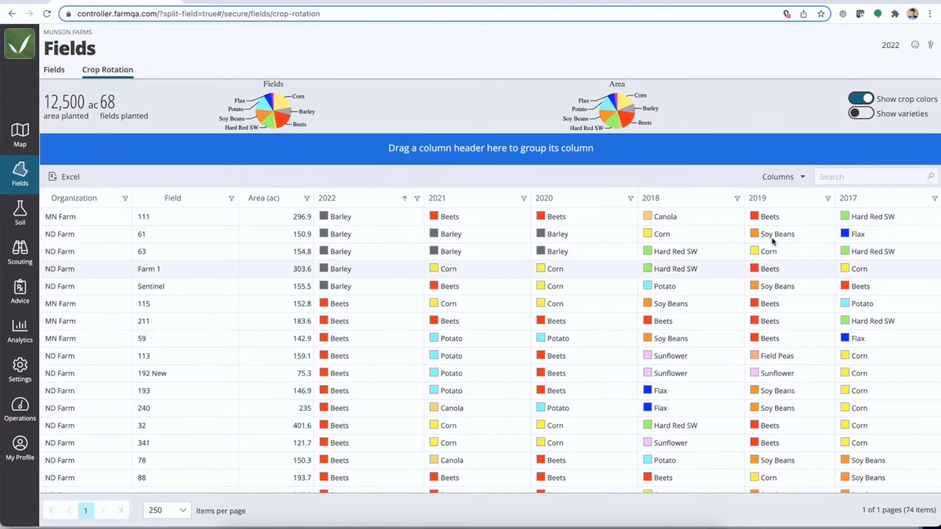
Filter the Crop Rotation table by searching for MN Farm, group it by 2022 and review the area subtotal of each crop
{"action": "left_click", "coordinate": [830, 178]}
{"action": "type", "text": "MN Farm"}
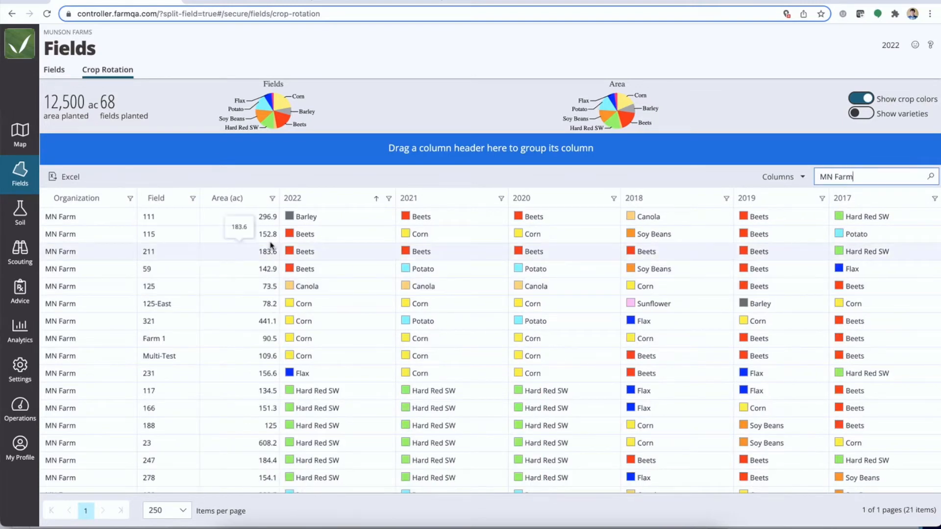
{"action": "left_click_drag", "start_coordinate": [310, 205], "coordinate": [298, 152]}
{"action": "scroll", "coordinate": [143, 340], "scroll_direction": "down", "scroll_amount": 1}
{"action": "scroll", "coordinate": [142, 341], "scroll_direction": "up", "scroll_amount": 1}
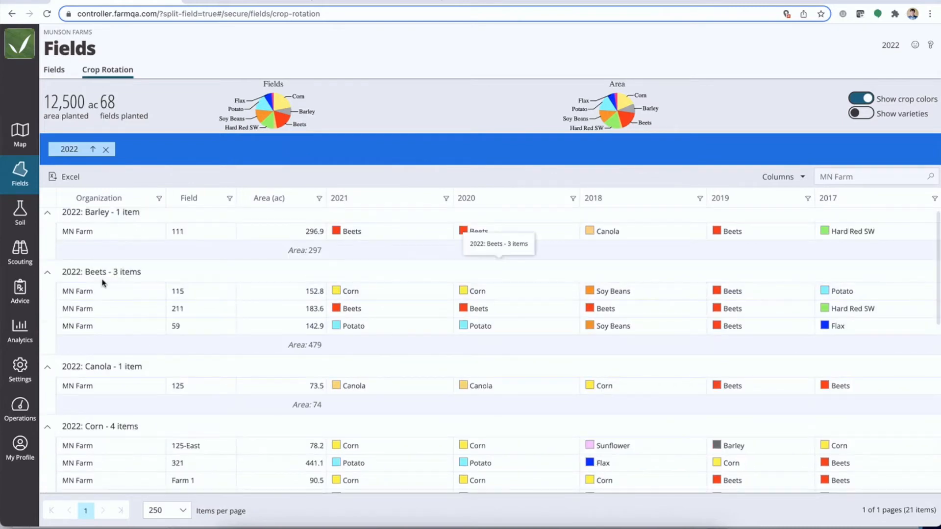
{"action": "scroll", "coordinate": [284, 383], "scroll_direction": "down", "scroll_amount": 1}
{"action": "scroll", "coordinate": [283, 384], "scroll_direction": "down", "scroll_amount": 2}
{"action": "scroll", "coordinate": [277, 377], "scroll_direction": "up", "scroll_amount": 2}
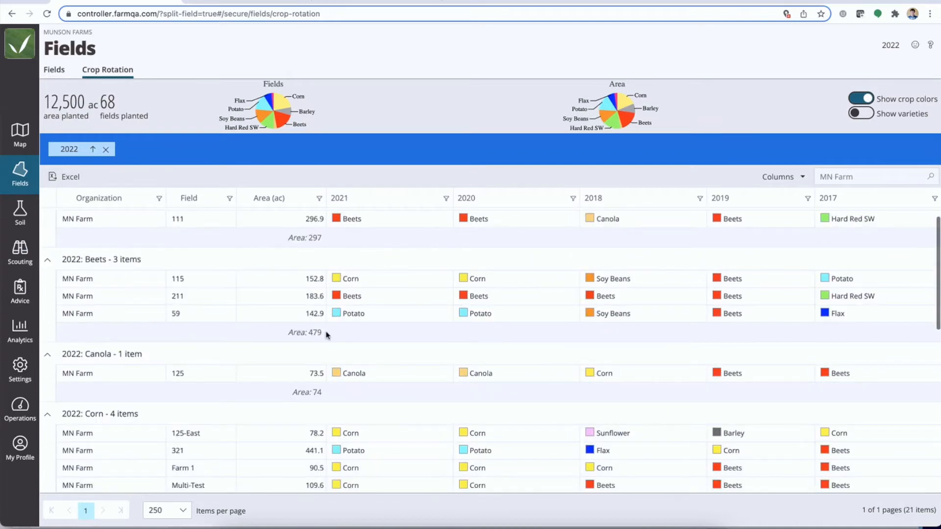
{"action": "left_click_drag", "start_coordinate": [326, 335], "coordinate": [289, 334]}
Redisplay the 2022 column in the grouped MN Farm table and check the rows of each crop group
{"action": "left_click", "coordinate": [790, 177]}
{"action": "left_click", "coordinate": [694, 287]}
{"action": "left_click", "coordinate": [731, 385]}
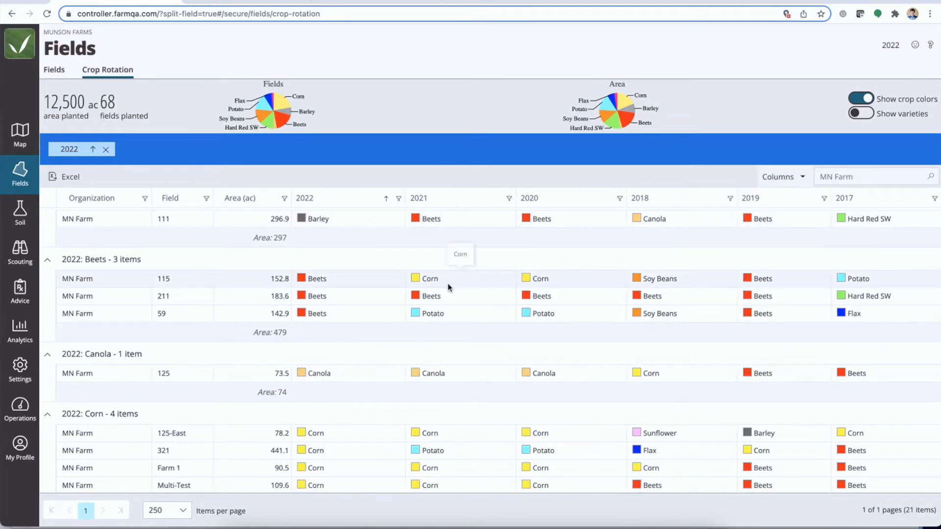
{"action": "scroll", "coordinate": [329, 303], "scroll_direction": "down", "scroll_amount": 2}
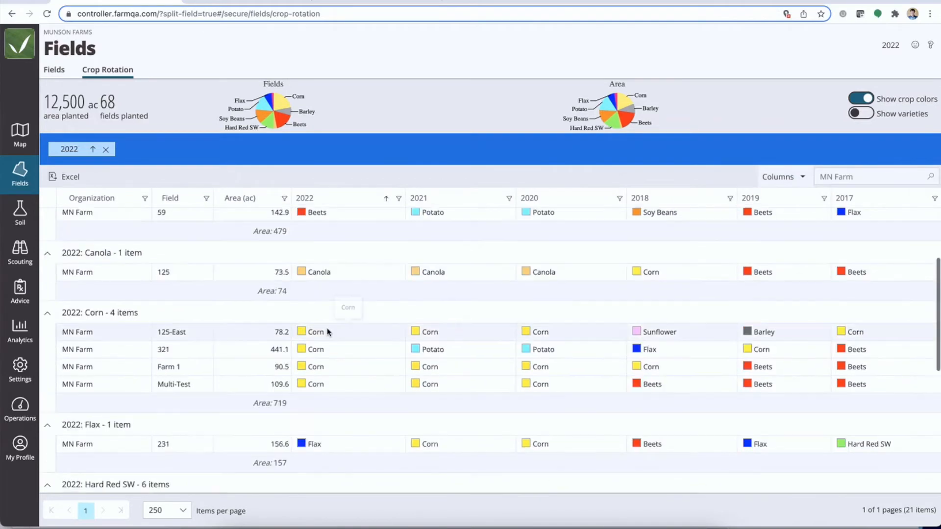
Export the grouped crop rotation table to Excel and open the downloaded Export (8).xlsx file
{"action": "left_click", "coordinate": [77, 178]}
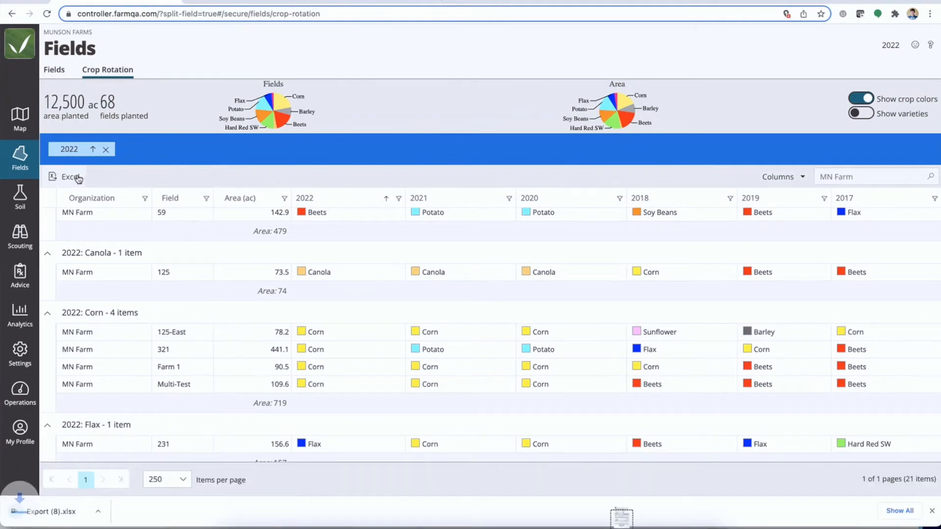
{"action": "left_click", "coordinate": [621, 518]}
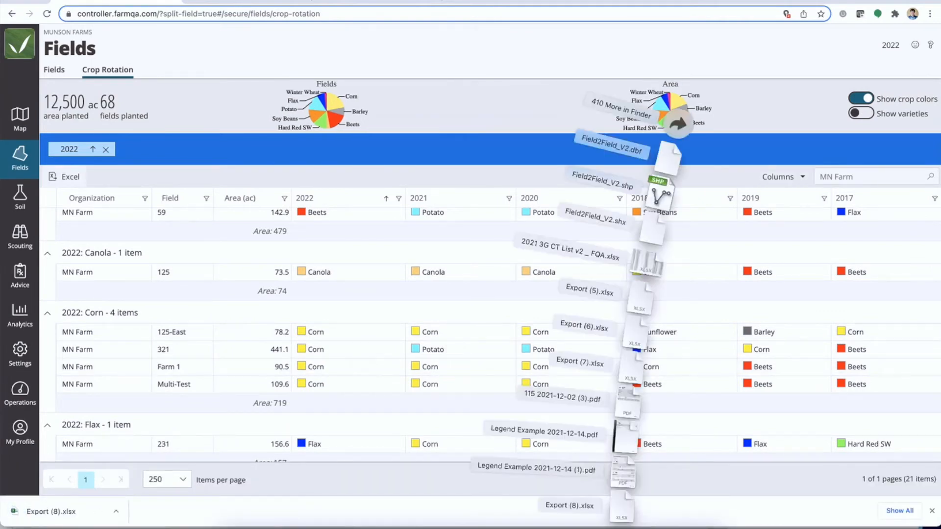
{"action": "left_click", "coordinate": [621, 510]}
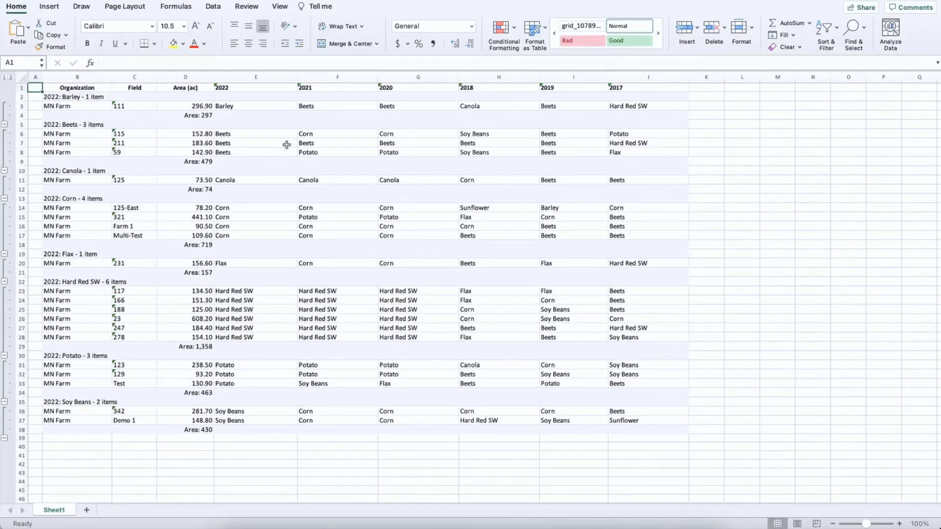
Enlarge the exported sheet and select rows 6 to 8, the three fields under 2022 Beets
{"action": "scroll", "coordinate": [204, 126], "scroll_direction": "up", "scroll_amount": 3}
{"action": "scroll", "coordinate": [204, 126], "scroll_direction": "up", "scroll_amount": 5}
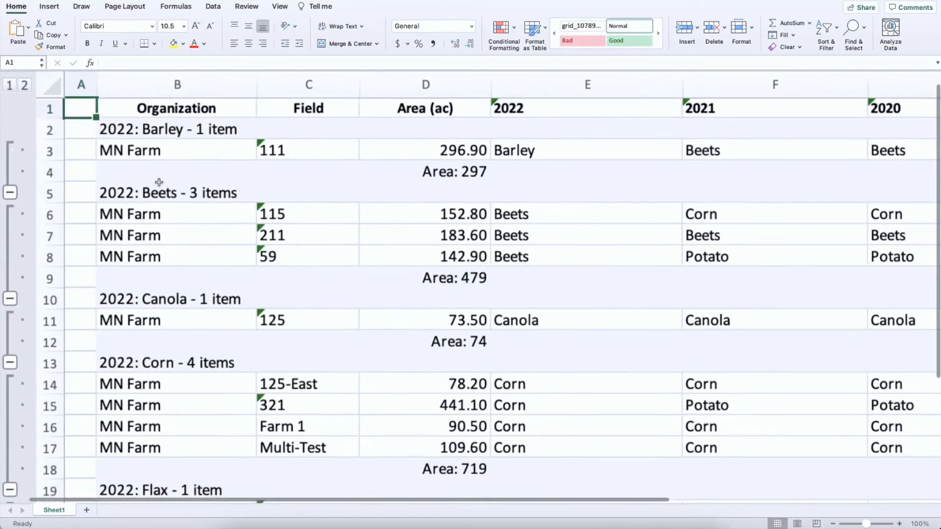
{"action": "left_click", "coordinate": [29, 217]}
{"action": "left_click", "coordinate": [29, 238]}
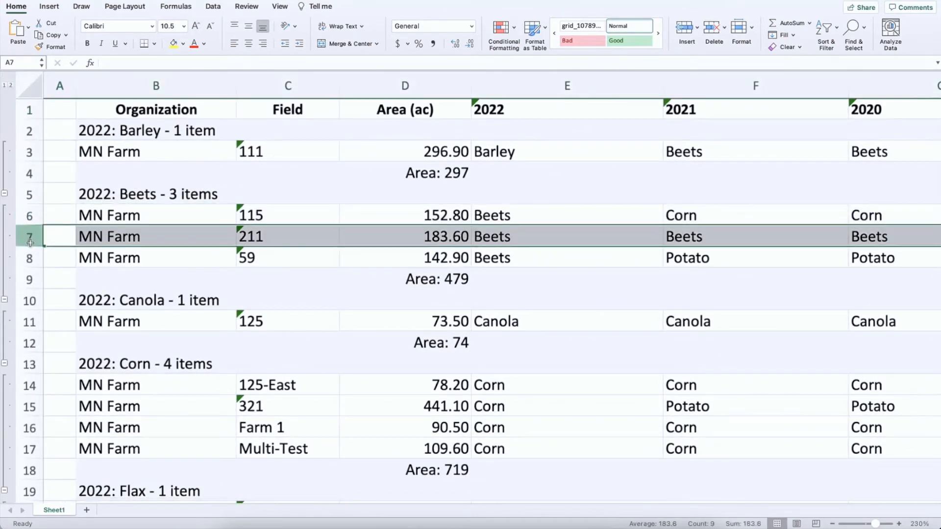
{"action": "left_click_drag", "start_coordinate": [29, 216], "coordinate": [29, 260]}
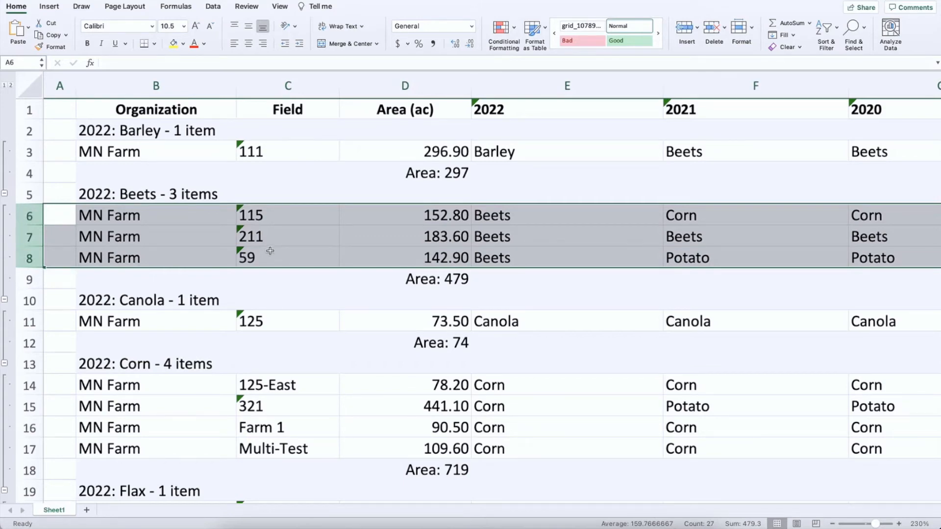
Check the areas of the three 2022 Beets fields in D6:D8 against their subtotal in D9, and look over the whole exported sheet
{"action": "left_click", "coordinate": [366, 240]}
{"action": "left_click_drag", "start_coordinate": [412, 218], "coordinate": [412, 253]}
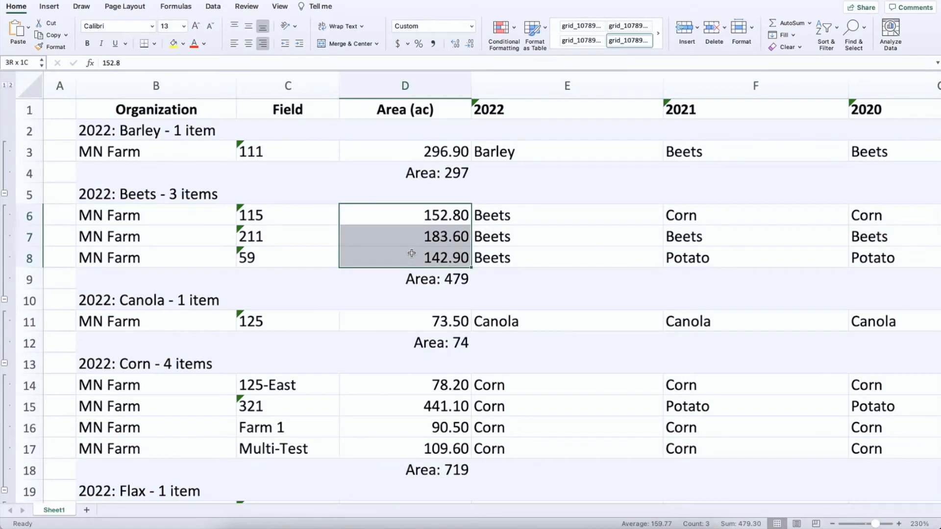
{"action": "scroll", "coordinate": [571, 263], "scroll_direction": "right", "scroll_amount": 3}
{"action": "scroll", "coordinate": [395, 215], "scroll_direction": "down", "scroll_amount": 3}
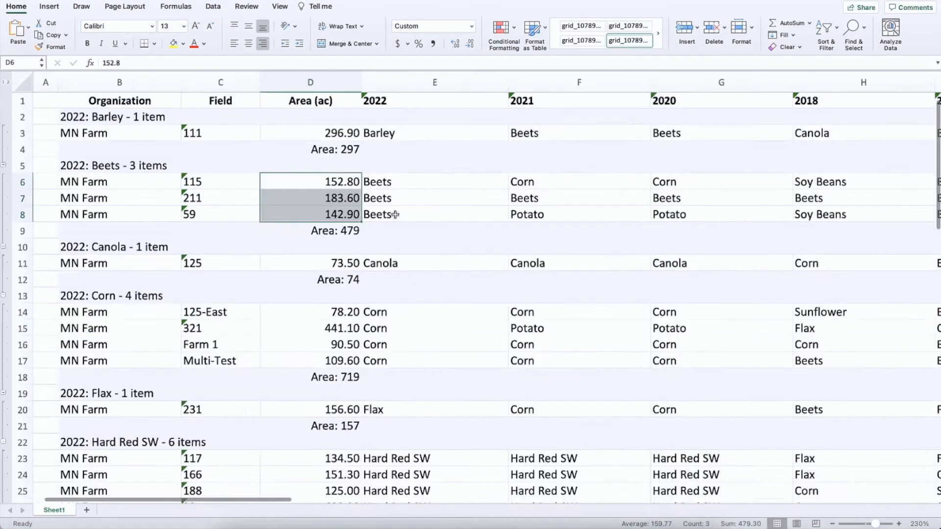
{"action": "scroll", "coordinate": [395, 215], "scroll_direction": "down", "scroll_amount": 3}
{"action": "left_click", "coordinate": [206, 178]}
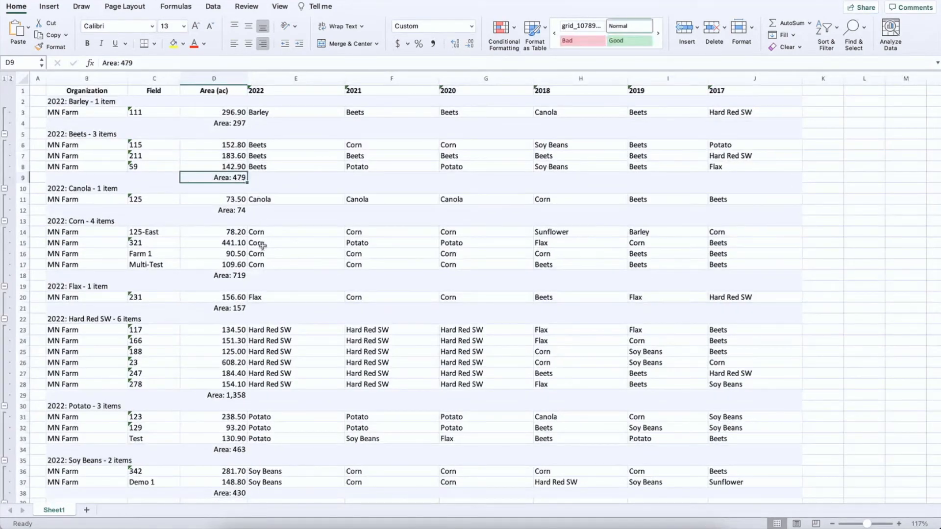
{"action": "scroll", "coordinate": [252, 273], "scroll_direction": "down", "scroll_amount": 5}
{"action": "scroll", "coordinate": [253, 273], "scroll_direction": "up", "scroll_amount": 5}
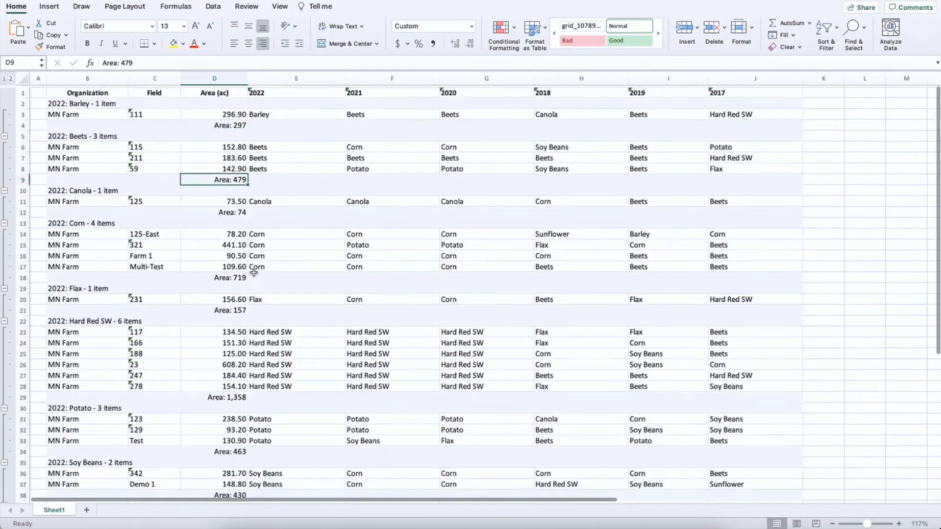
Switch back to FarmQA in the browser, review the Barley group's area subtotal and dismiss the finished download
{"action": "left_click", "coordinate": [265, 528]}
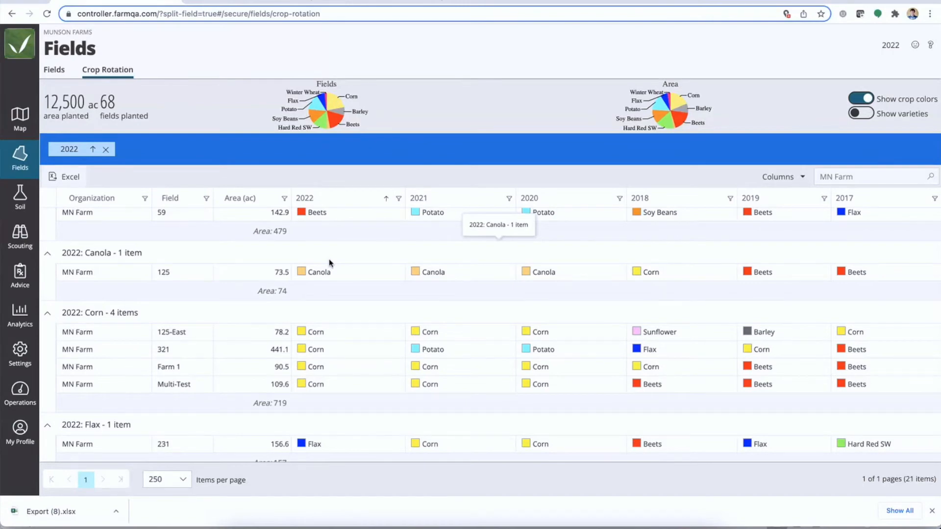
{"action": "scroll", "coordinate": [328, 293], "scroll_direction": "up", "scroll_amount": 5}
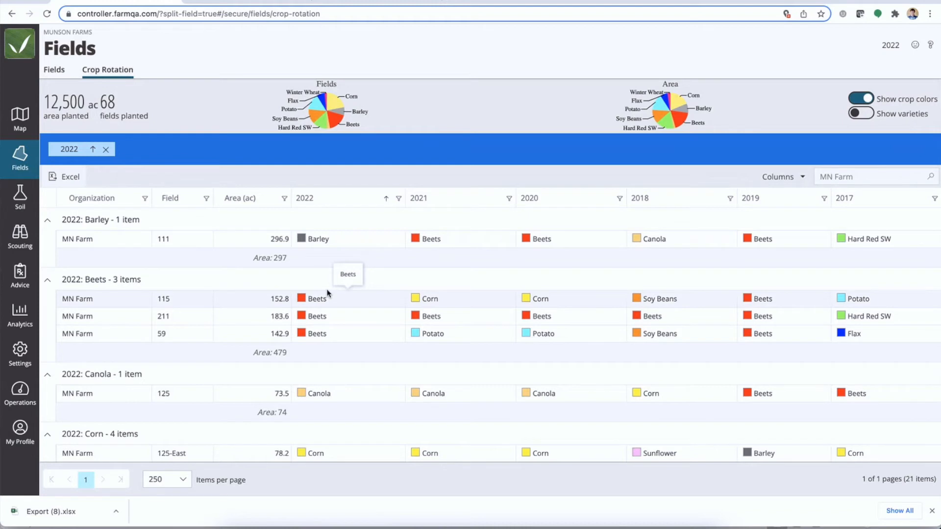
{"action": "double_click", "coordinate": [286, 257]}
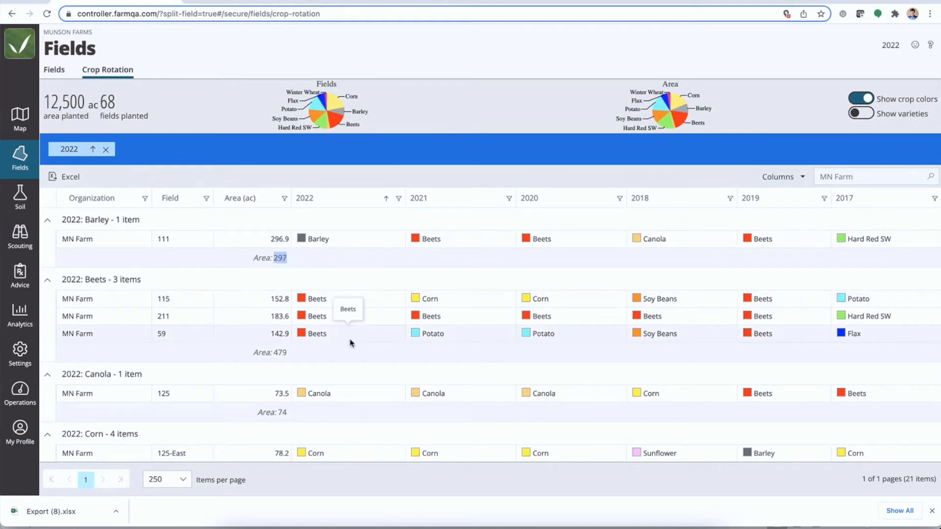
{"action": "left_click", "coordinate": [931, 511]}
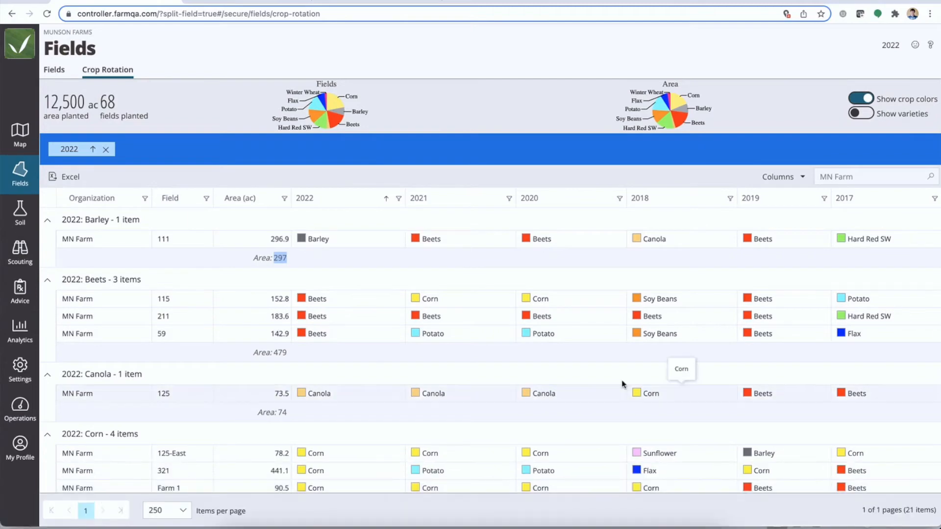
Remove the 2022 grouping, show varieties in the Crop Rotation table and check the ACH 572 rows of fields 115 and 211
{"action": "left_click", "coordinate": [105, 149]}
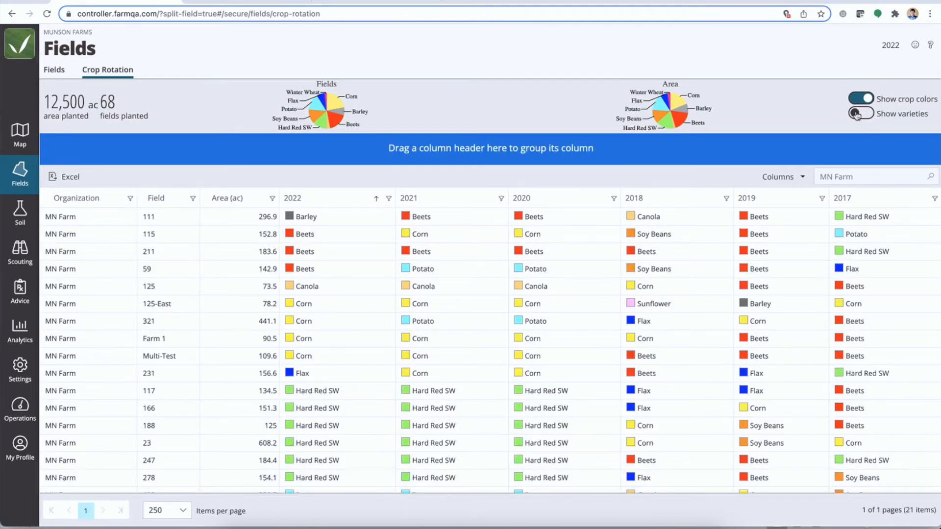
{"action": "left_click", "coordinate": [873, 118]}
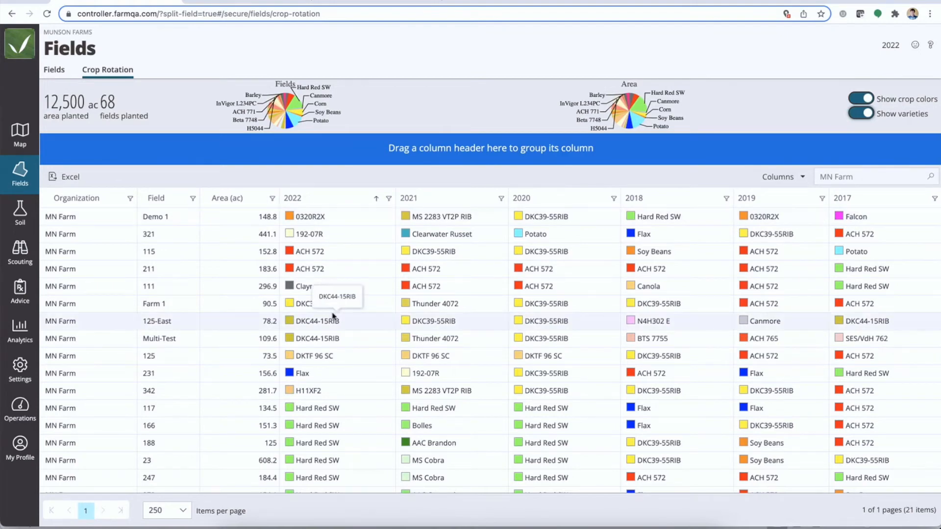
{"action": "left_click_drag", "start_coordinate": [325, 269], "coordinate": [296, 259]}
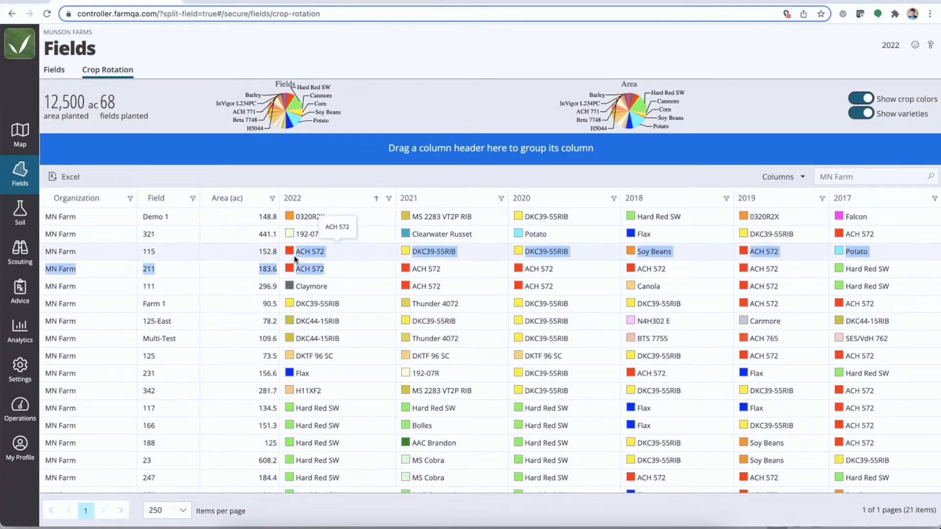
{"action": "left_click", "coordinate": [334, 268]}
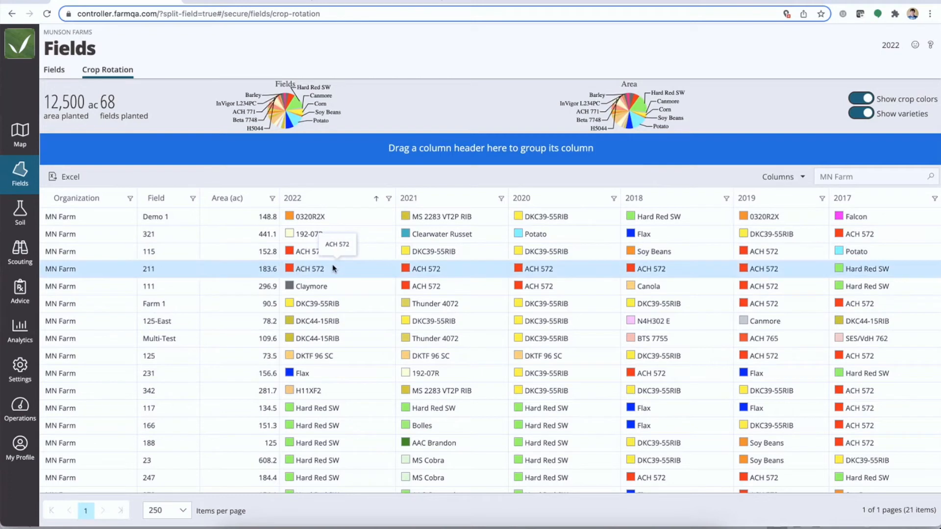
Group the variety table by the 2022 column and review the fields and area subtotal of each variety
{"action": "left_click_drag", "start_coordinate": [343, 198], "coordinate": [329, 149]}
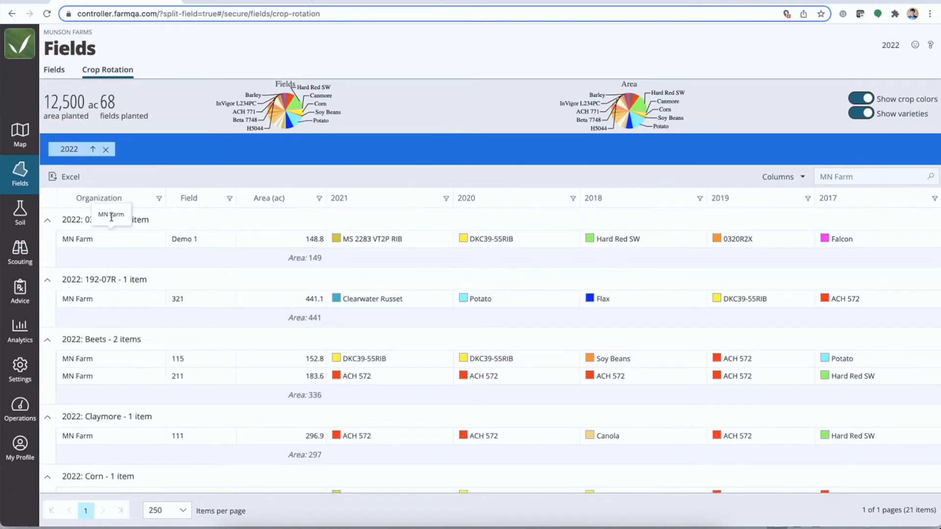
{"action": "scroll", "coordinate": [147, 298], "scroll_direction": "down", "scroll_amount": 3}
{"action": "scroll", "coordinate": [152, 312], "scroll_direction": "down", "scroll_amount": 2}
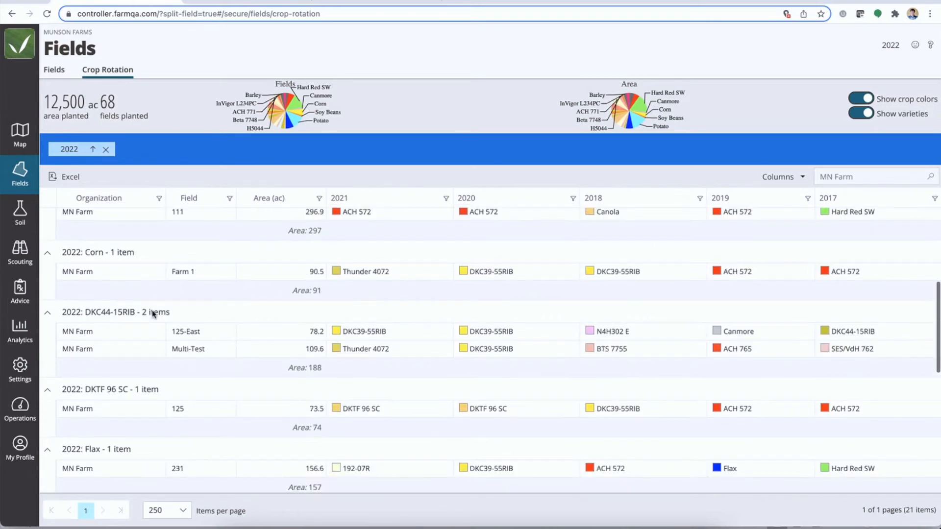
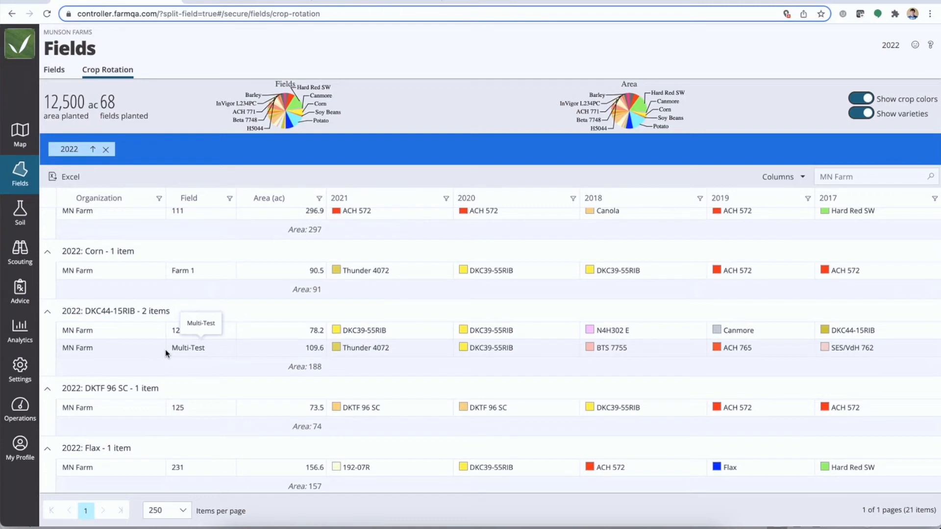
Open the Analytics report and switch it to the 2021 growing season
{"action": "left_click", "coordinate": [20, 335]}
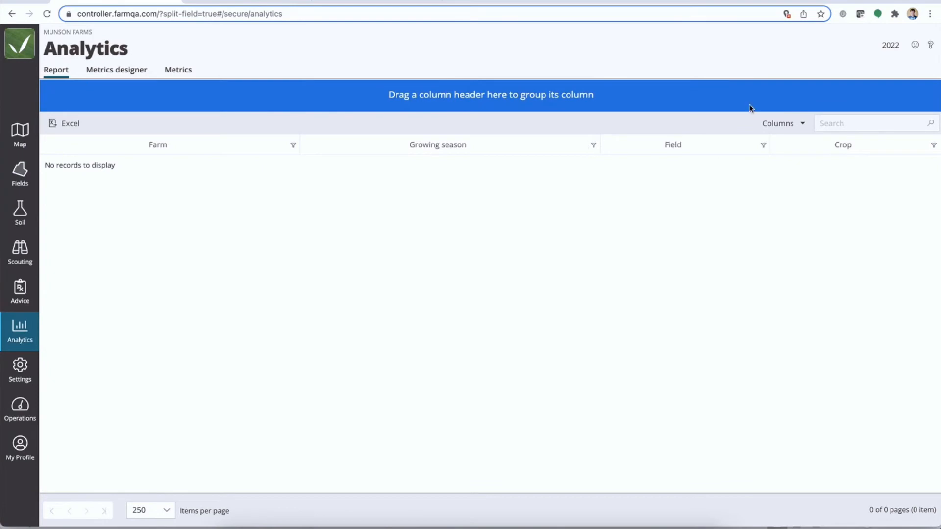
{"action": "left_click", "coordinate": [910, 43]}
{"action": "left_click", "coordinate": [885, 104]}
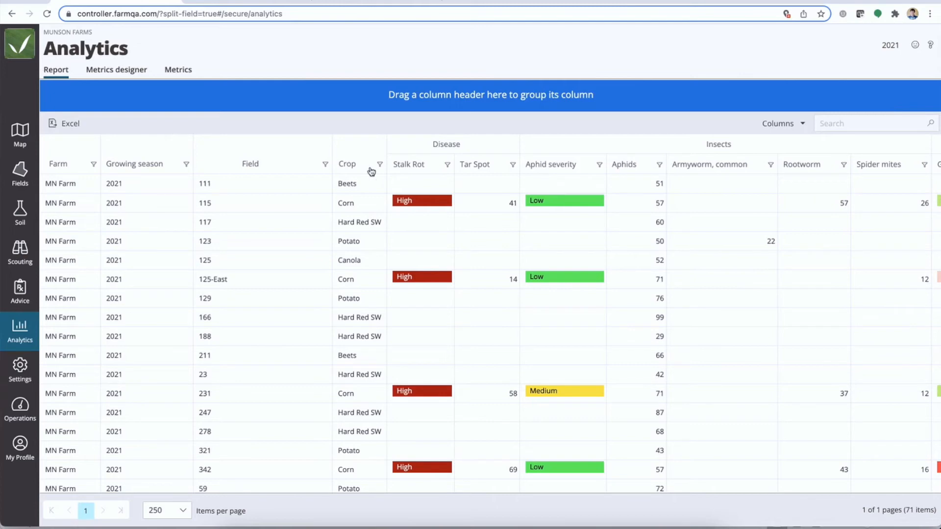
Group the 2021 report by Crop and search it for "Corn"
{"action": "left_click_drag", "start_coordinate": [356, 168], "coordinate": [328, 101]}
{"action": "left_click", "coordinate": [851, 123]}
{"action": "type", "text": "Corn"}
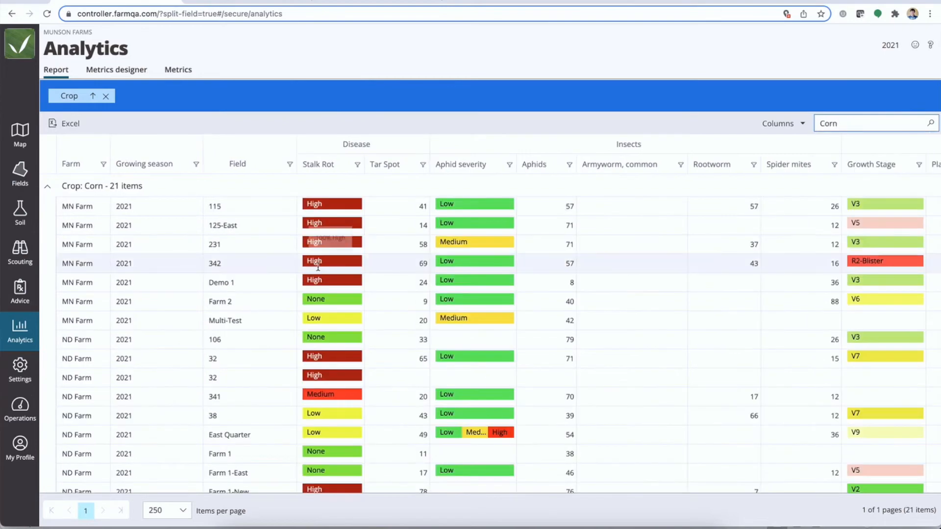
Review the disease, insect, plant condition and weed metrics of the corn fields
{"action": "mouse_move", "coordinate": [470, 355]}
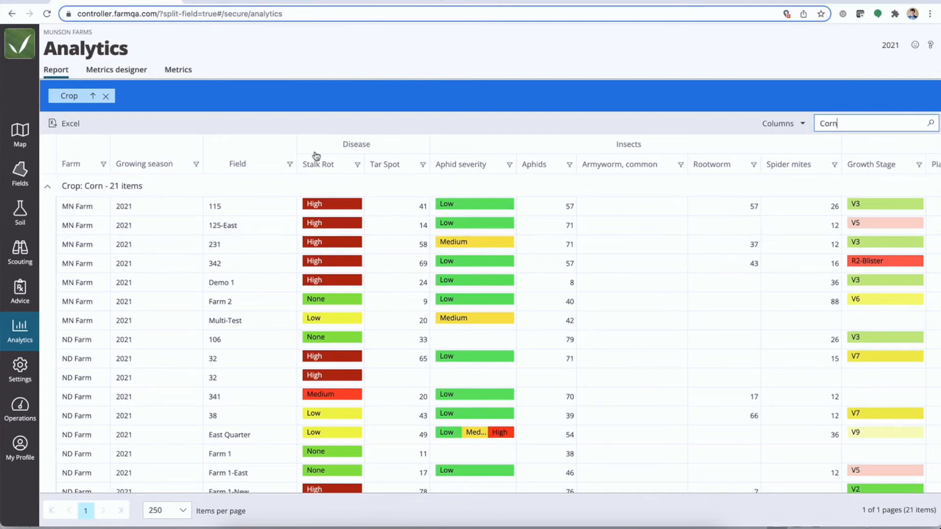
{"action": "scroll", "coordinate": [541, 236], "scroll_direction": "right", "scroll_amount": 1}
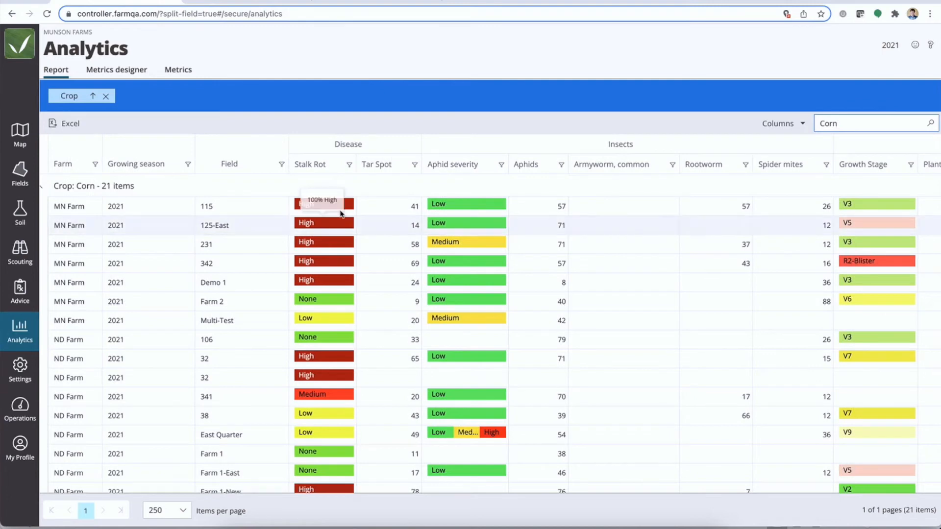
{"action": "scroll", "coordinate": [654, 242], "scroll_direction": "right", "scroll_amount": 15}
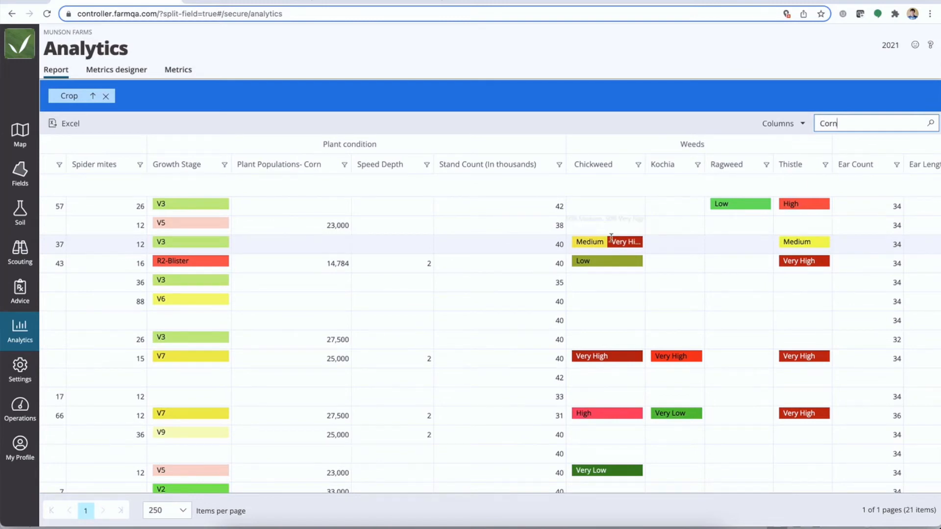
{"action": "scroll", "coordinate": [432, 321], "scroll_direction": "left", "scroll_amount": 10}
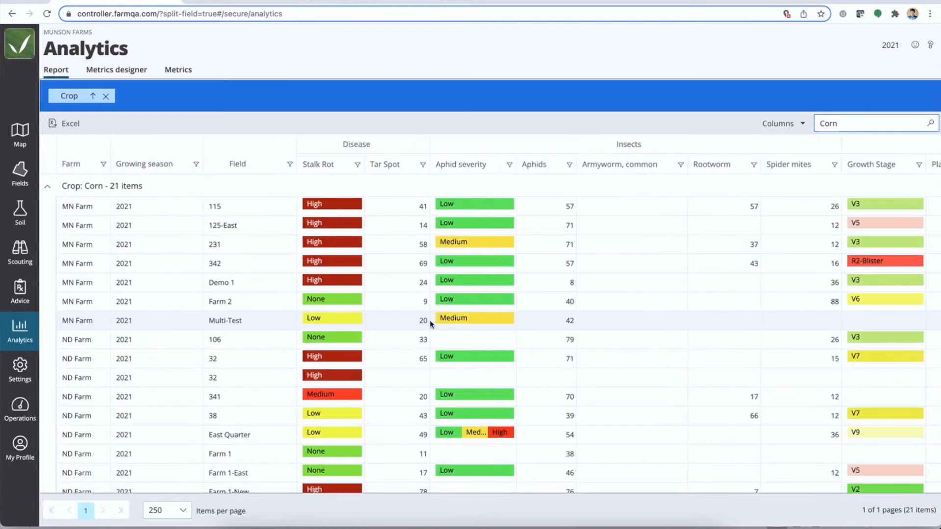
Hide the Stand Count (In thousands), Chickweed, Speed Depth, Plant Populations- Corn and Growth Stage columns in the report
{"action": "left_click", "coordinate": [792, 123]}
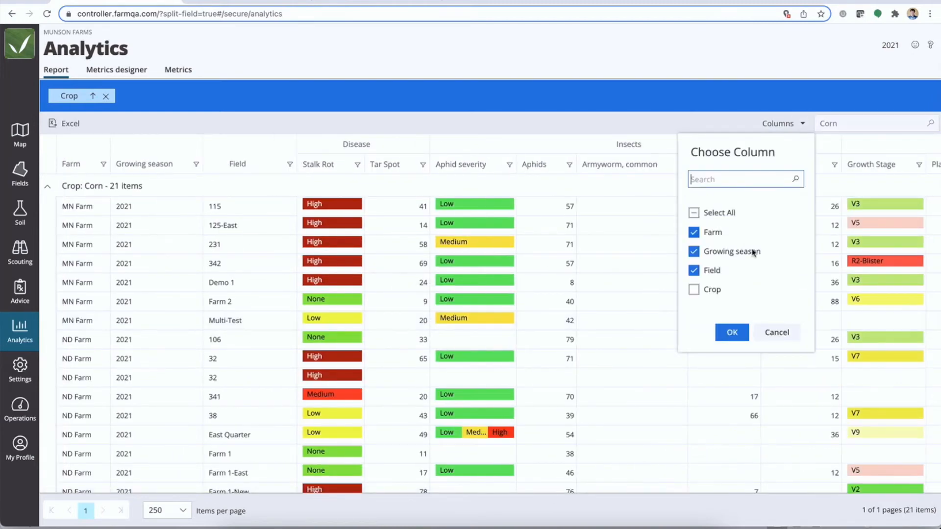
{"action": "scroll", "coordinate": [704, 277], "scroll_direction": "down", "scroll_amount": 10}
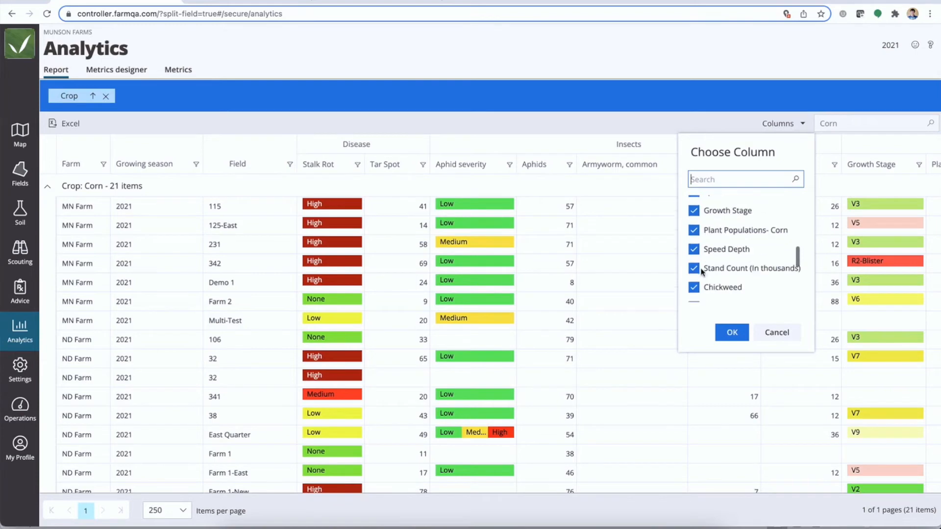
{"action": "scroll", "coordinate": [701, 273], "scroll_direction": "down", "scroll_amount": 2}
{"action": "scroll", "coordinate": [699, 269], "scroll_direction": "up", "scroll_amount": 3}
{"action": "left_click", "coordinate": [695, 267]}
{"action": "left_click", "coordinate": [694, 248]}
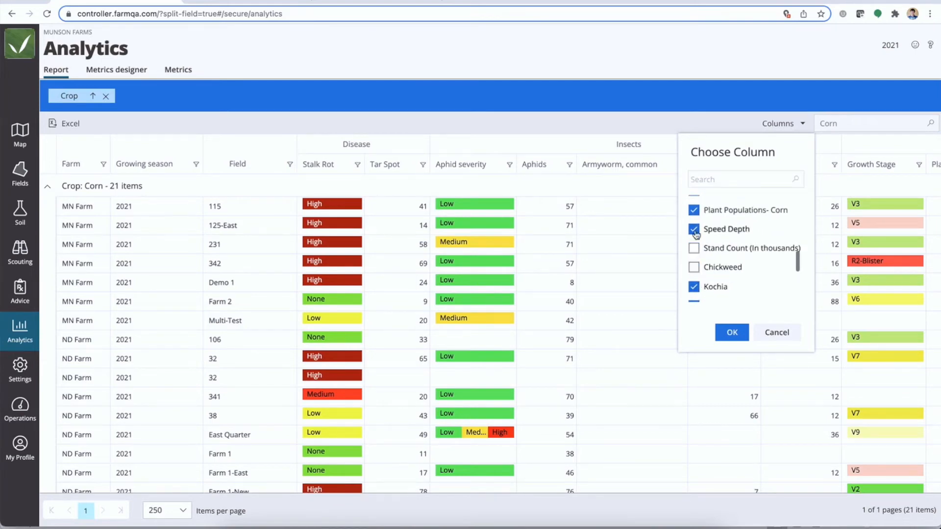
{"action": "left_click", "coordinate": [694, 229]}
{"action": "scroll", "coordinate": [695, 233], "scroll_direction": "up", "scroll_amount": 1}
{"action": "left_click", "coordinate": [695, 231]}
{"action": "scroll", "coordinate": [696, 240], "scroll_direction": "up", "scroll_amount": 3}
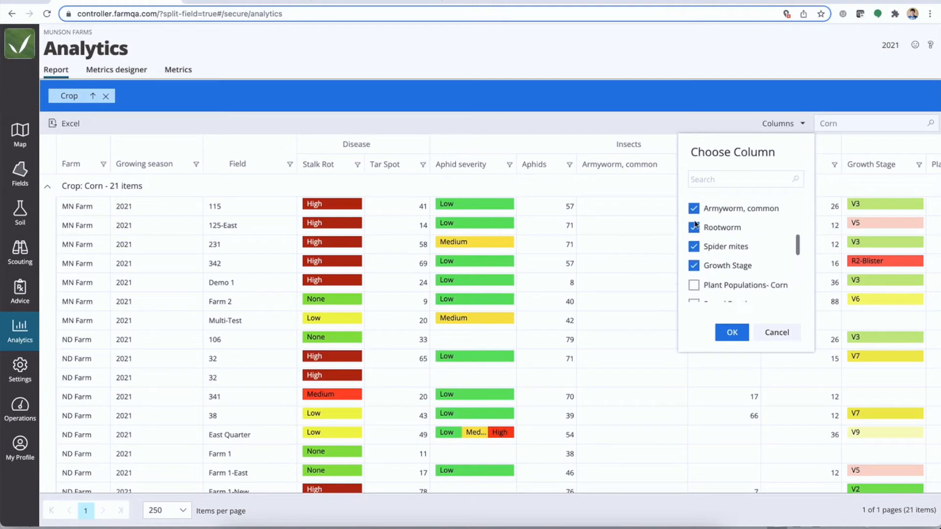
{"action": "left_click", "coordinate": [695, 266]}
{"action": "scroll", "coordinate": [696, 262], "scroll_direction": "up", "scroll_amount": 2}
{"action": "scroll", "coordinate": [695, 262], "scroll_direction": "up", "scroll_amount": 1}
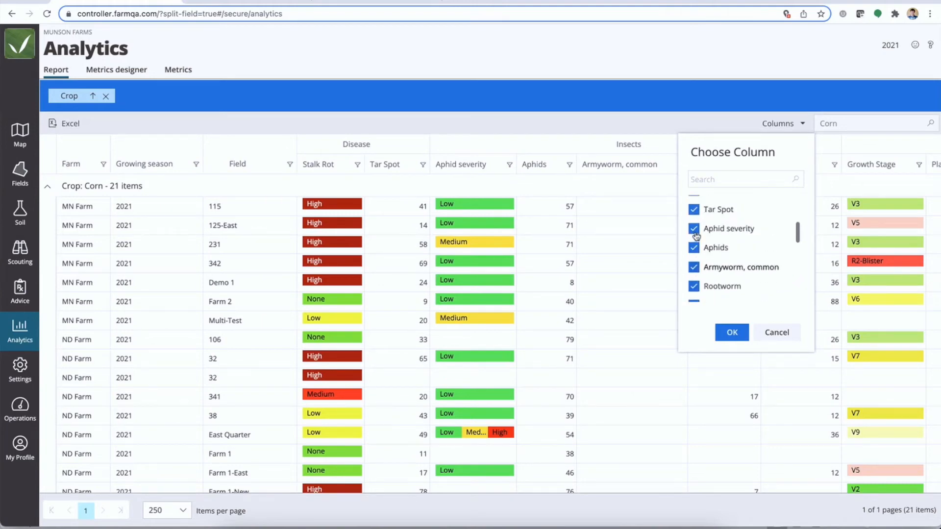
{"action": "left_click", "coordinate": [735, 326]}
Move the Yield Count (Bu/ac) column in front of Ear Count and sort it in descending order
{"action": "scroll", "coordinate": [732, 326], "scroll_direction": "right", "scroll_amount": 10}
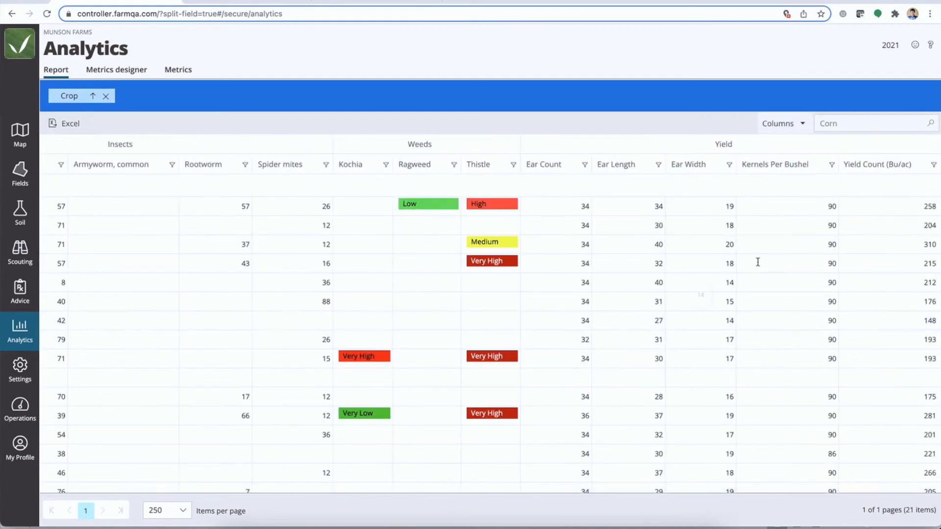
{"action": "left_click_drag", "start_coordinate": [889, 168], "coordinate": [552, 172]}
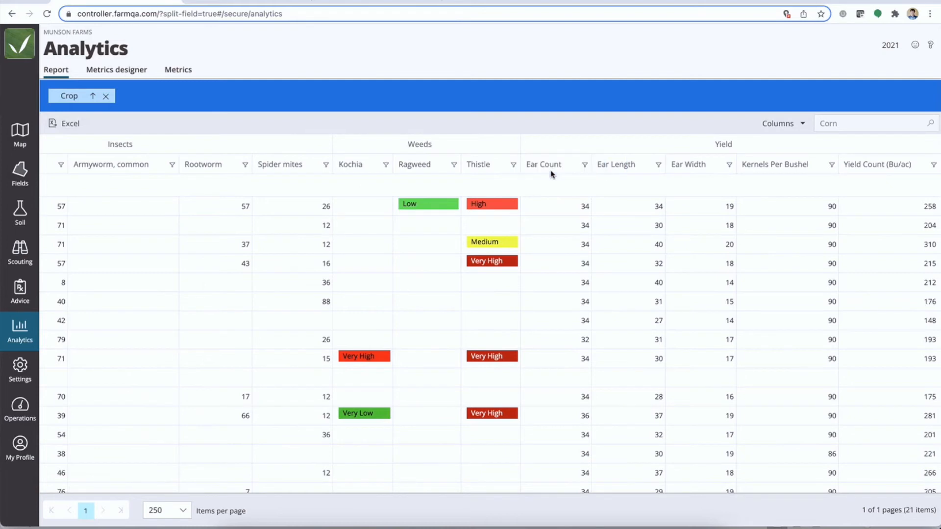
{"action": "left_click_drag", "start_coordinate": [904, 169], "coordinate": [603, 169]}
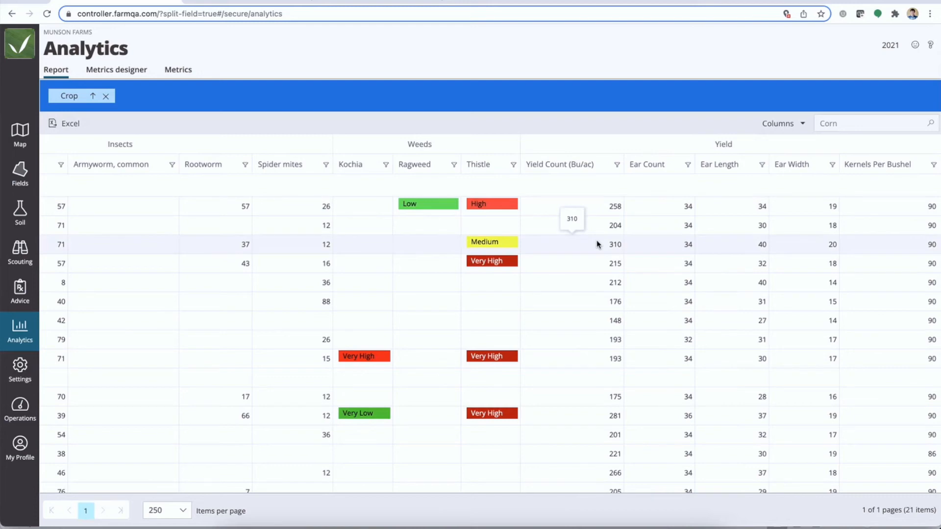
{"action": "left_click", "coordinate": [603, 168]}
{"action": "left_click", "coordinate": [590, 169]}
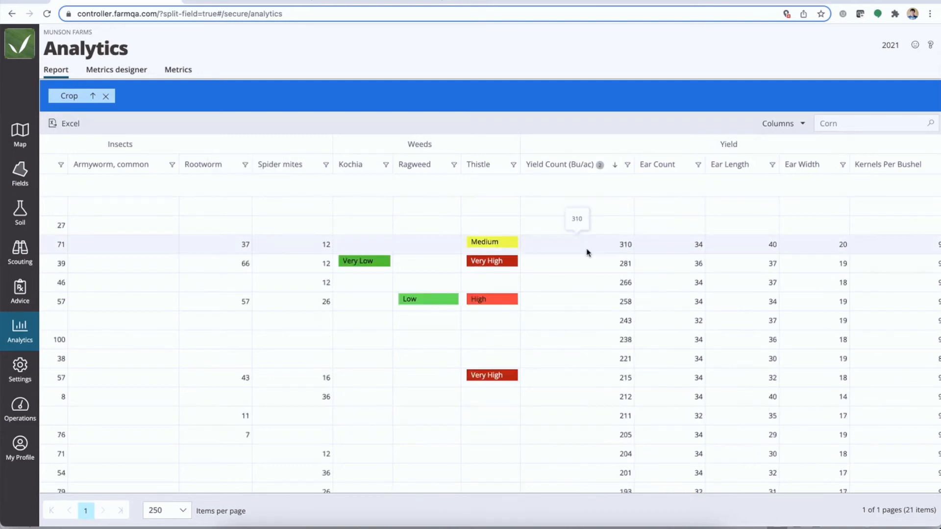
Sort the corn fields by Rootworm in ascending order
{"action": "scroll", "coordinate": [582, 253], "scroll_direction": "left", "scroll_amount": 10}
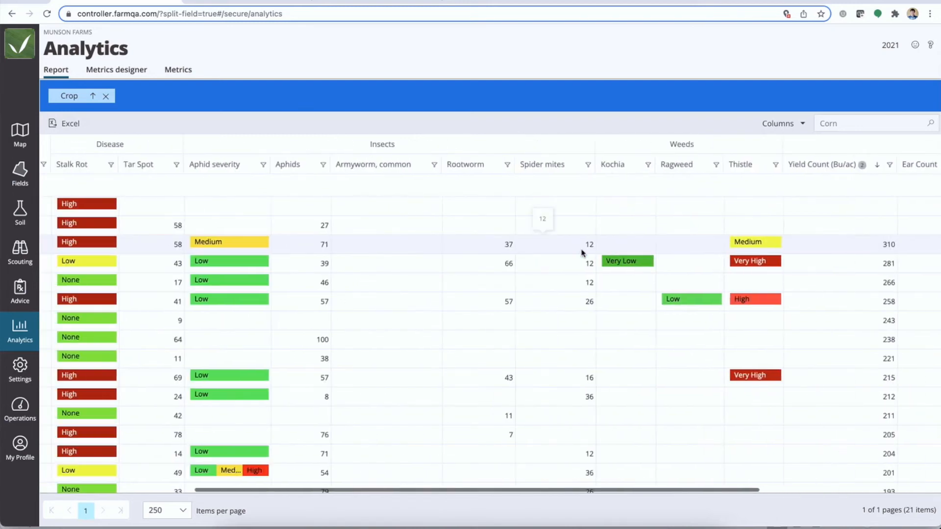
{"action": "scroll", "coordinate": [582, 253], "scroll_direction": "left", "scroll_amount": 6}
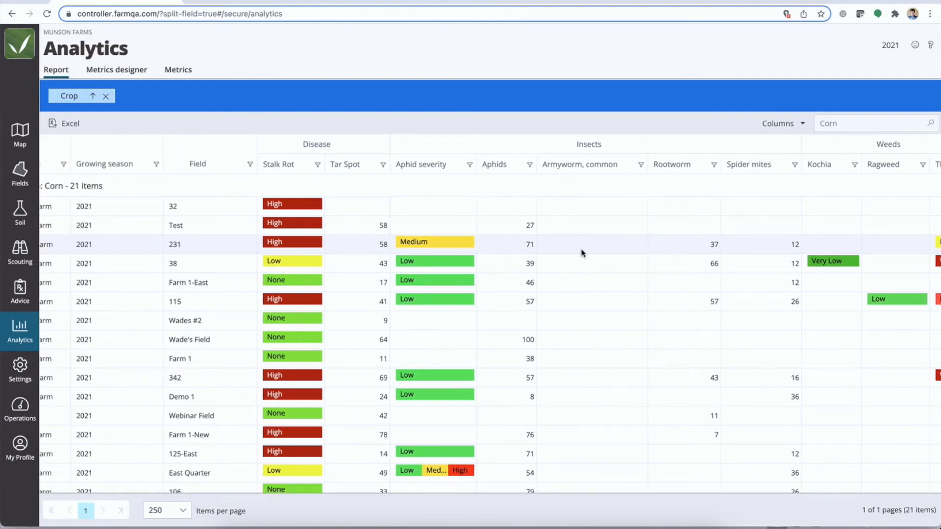
{"action": "left_click", "coordinate": [691, 168]}
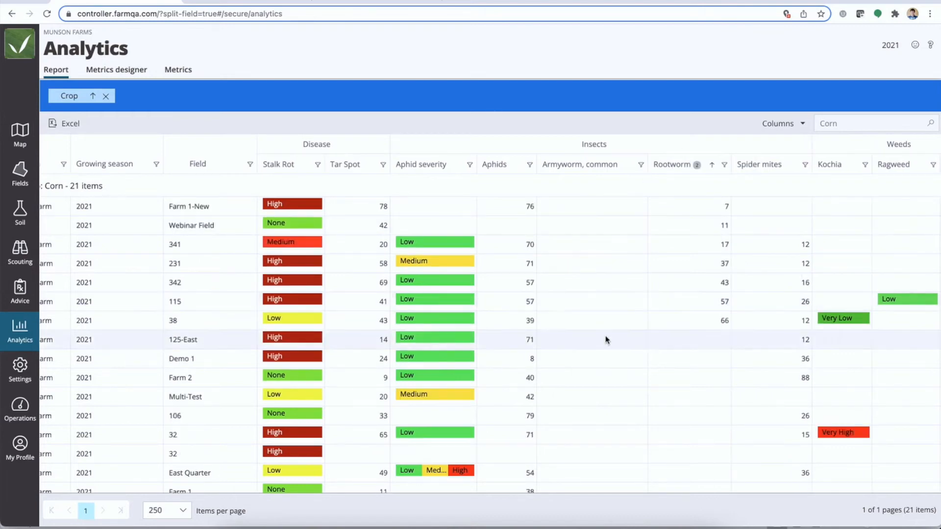
{"action": "scroll", "coordinate": [606, 340], "scroll_direction": "left", "scroll_amount": 2}
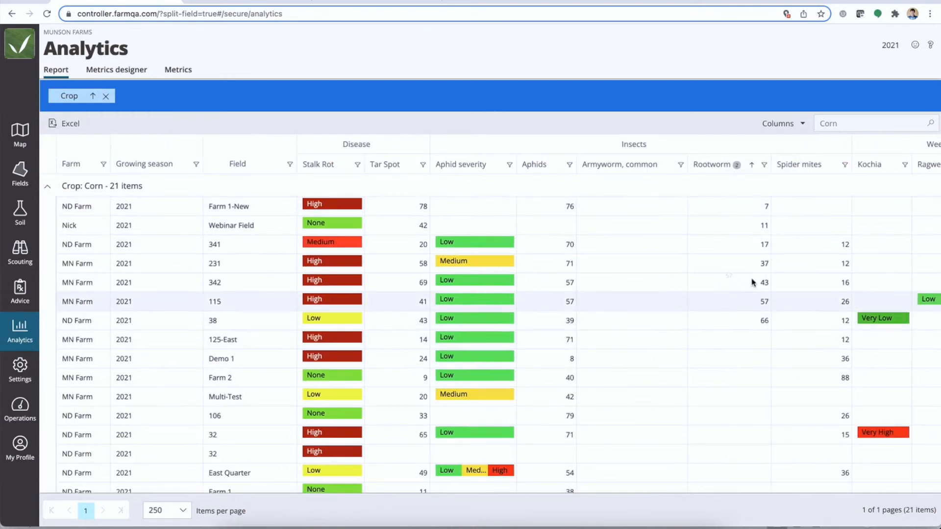
Filter the Rootworm column to values greater than 20 and export the filtered report to Excel
{"action": "left_click", "coordinate": [764, 166]}
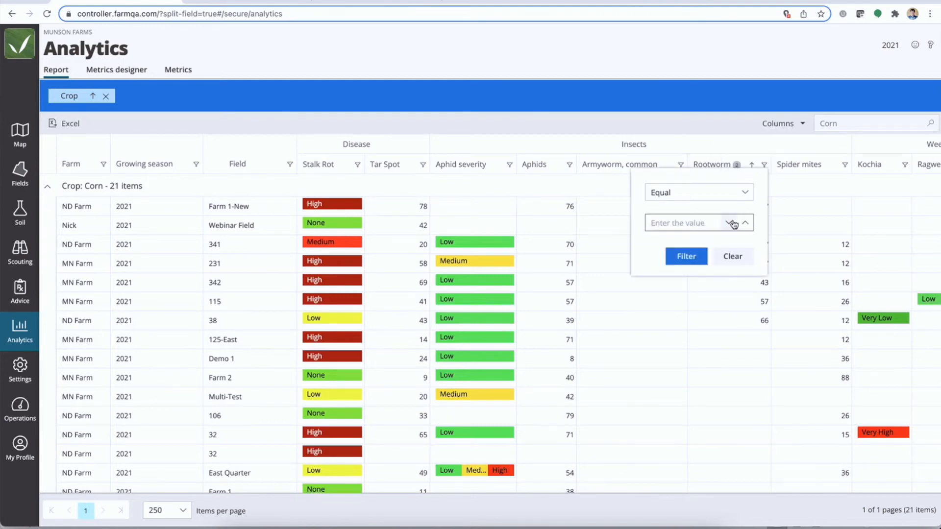
{"action": "left_click", "coordinate": [739, 193]}
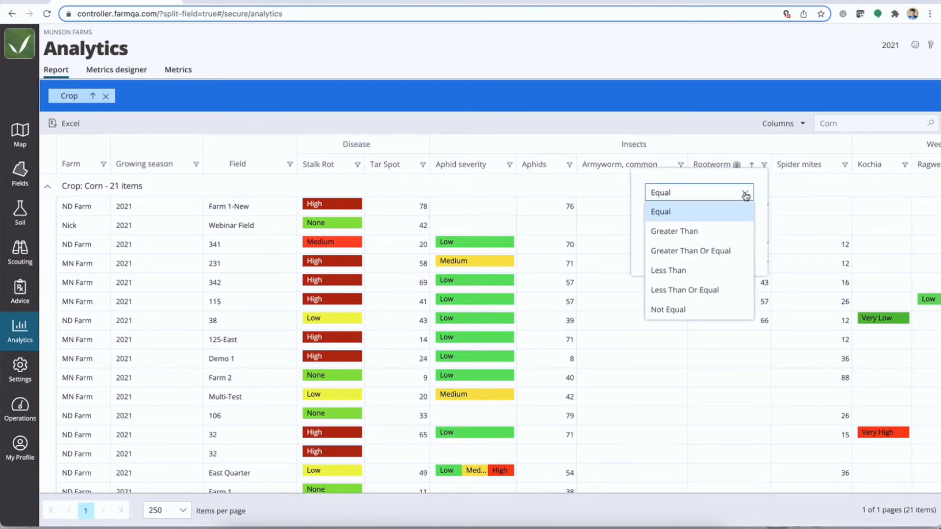
{"action": "left_click", "coordinate": [689, 237]}
{"action": "left_click", "coordinate": [682, 224]}
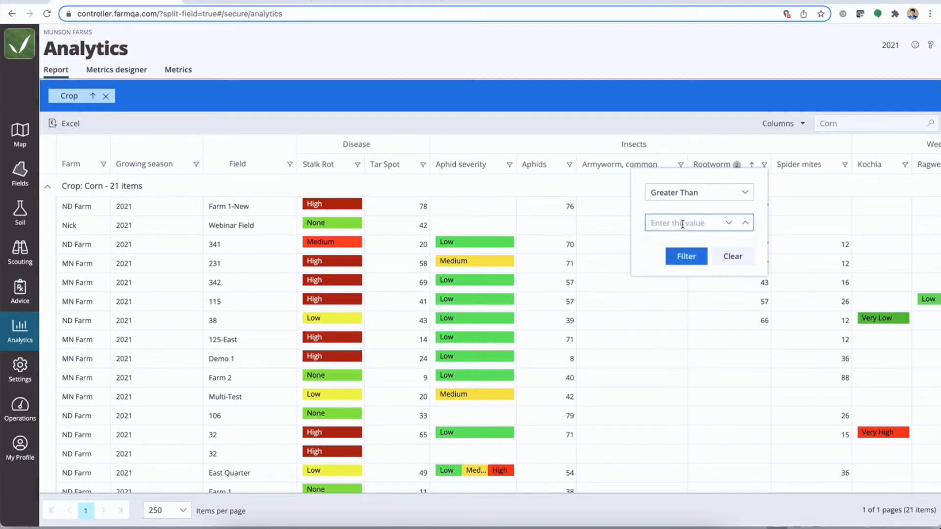
{"action": "type", "text": "20"}
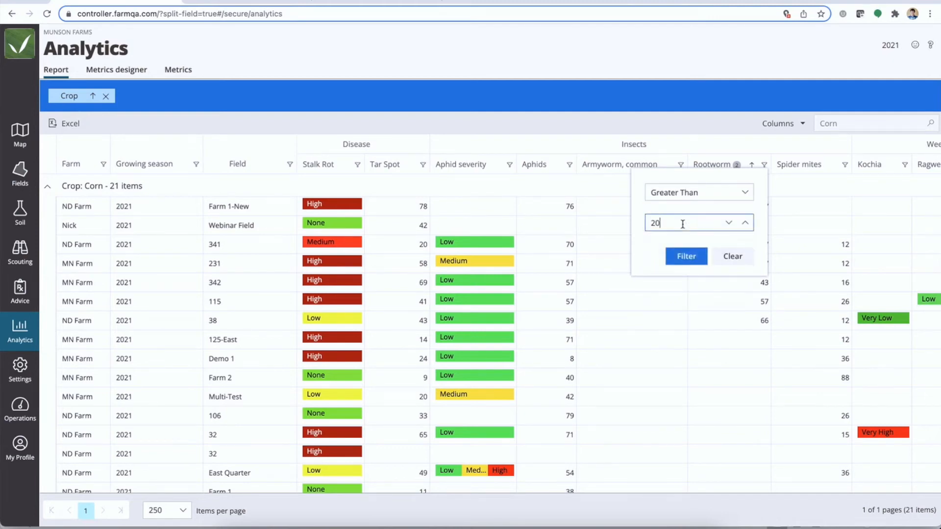
{"action": "left_click", "coordinate": [686, 256]}
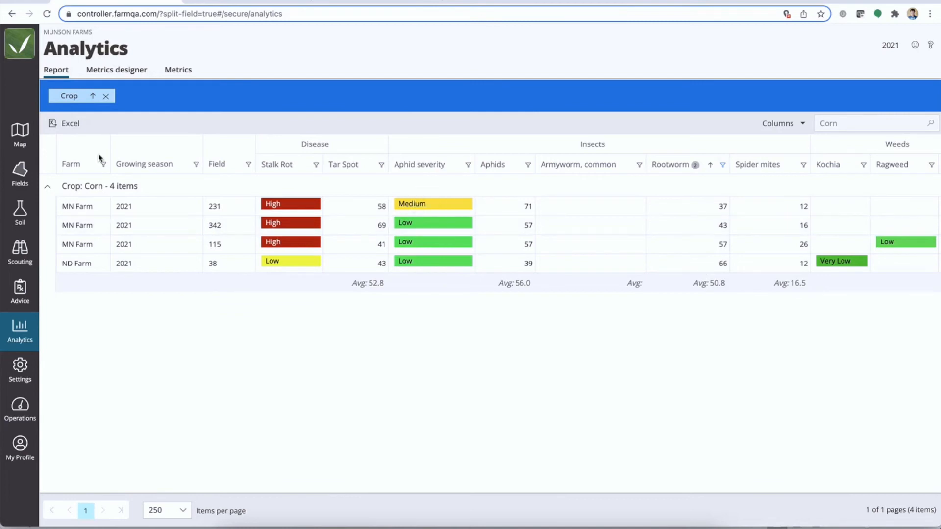
{"action": "left_click", "coordinate": [77, 126]}
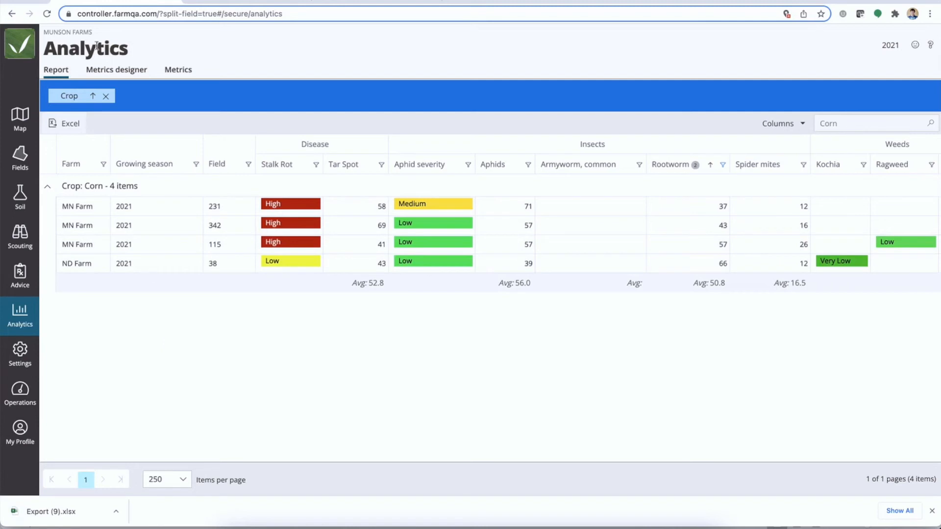
Open the Aphid Severity Map in the Metrics designer and set its timeline to Jul 18, 2021
{"action": "left_click", "coordinate": [110, 73]}
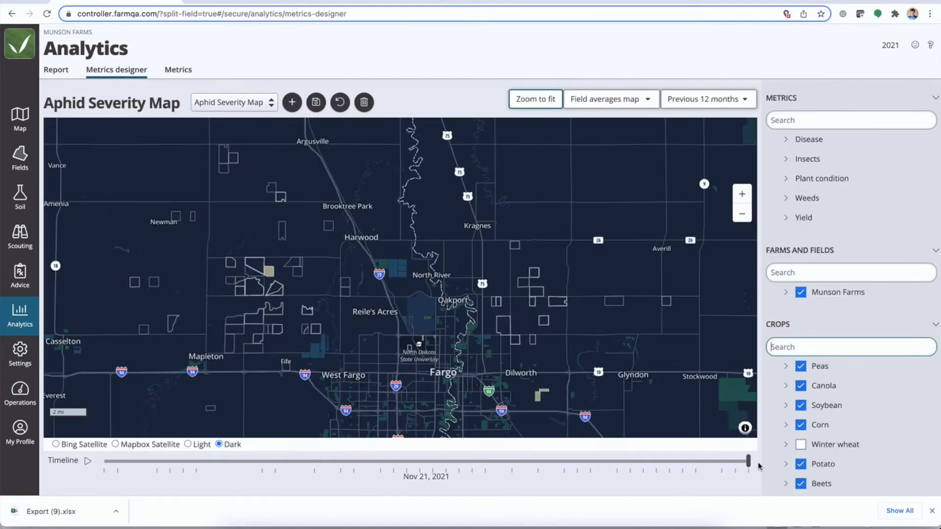
{"action": "left_click_drag", "start_coordinate": [748, 461], "coordinate": [511, 461]}
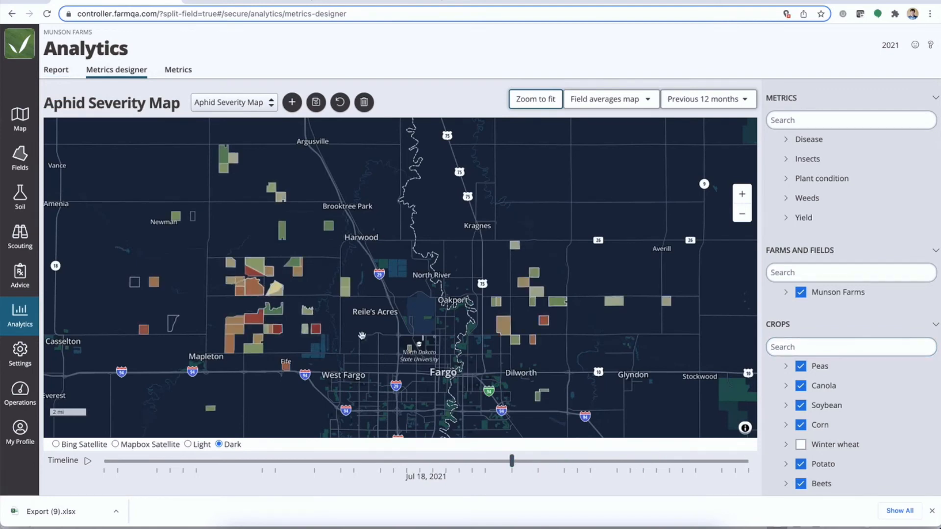
Check the aphid attributes of fields 240-West and 88 on the Aphid Severity Map, and close the attribute pop-up
{"action": "scroll", "coordinate": [361, 335], "scroll_direction": "up", "scroll_amount": 2}
{"action": "scroll", "coordinate": [361, 334], "scroll_direction": "up", "scroll_amount": 1}
{"action": "left_click_drag", "start_coordinate": [348, 309], "coordinate": [375, 334]}
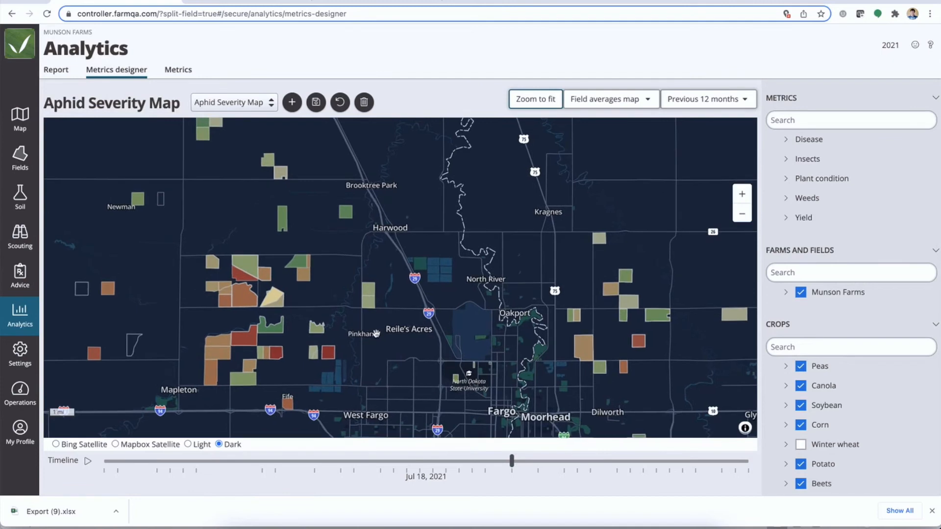
{"action": "scroll", "coordinate": [282, 263], "scroll_direction": "up", "scroll_amount": 2}
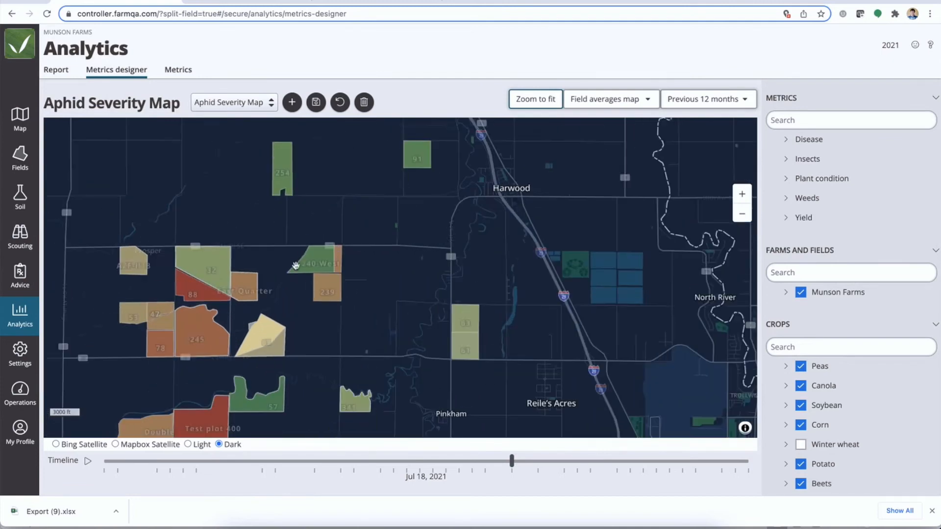
{"action": "left_click", "coordinate": [319, 267]}
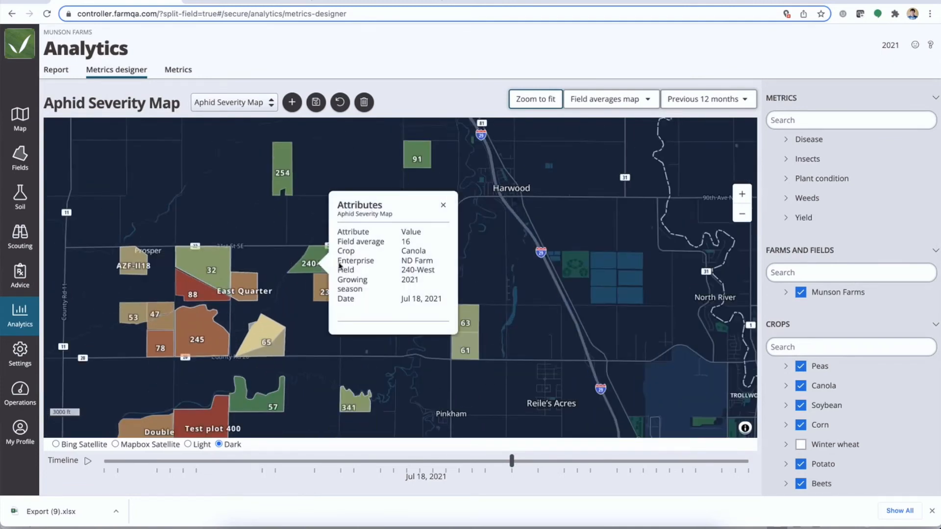
{"action": "left_click", "coordinate": [194, 294]}
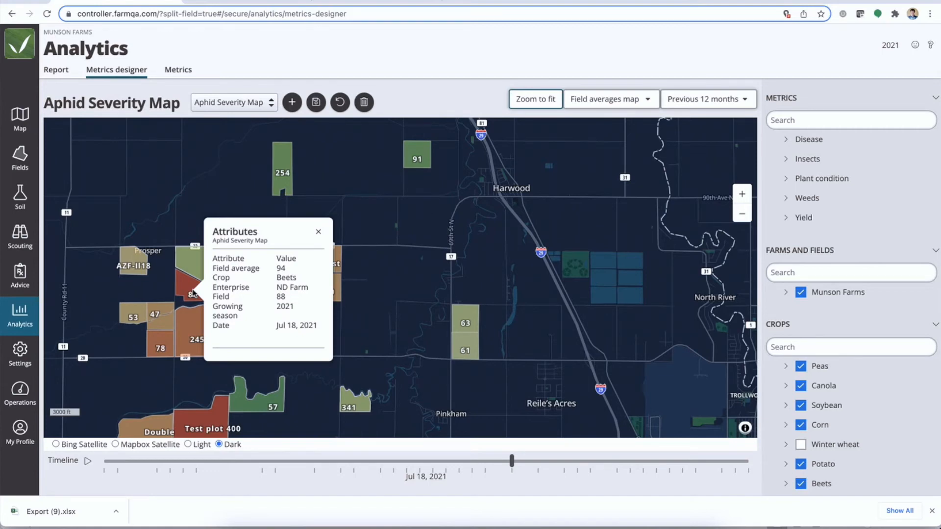
{"action": "left_click", "coordinate": [315, 231]}
Switch the Metrics designer from the Aphid Severity Map to the saved Yield By Variety chart
{"action": "scroll", "coordinate": [311, 228], "scroll_direction": "down", "scroll_amount": 5}
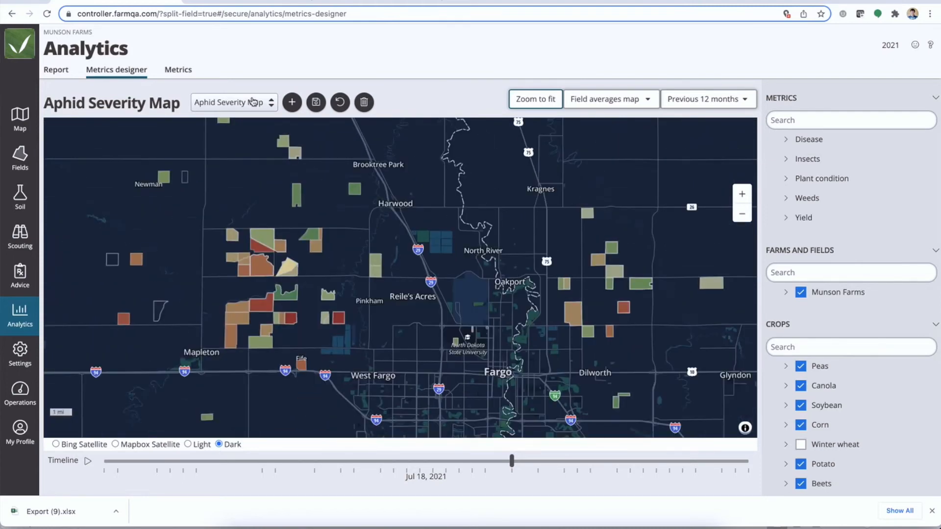
{"action": "left_click", "coordinate": [254, 102]}
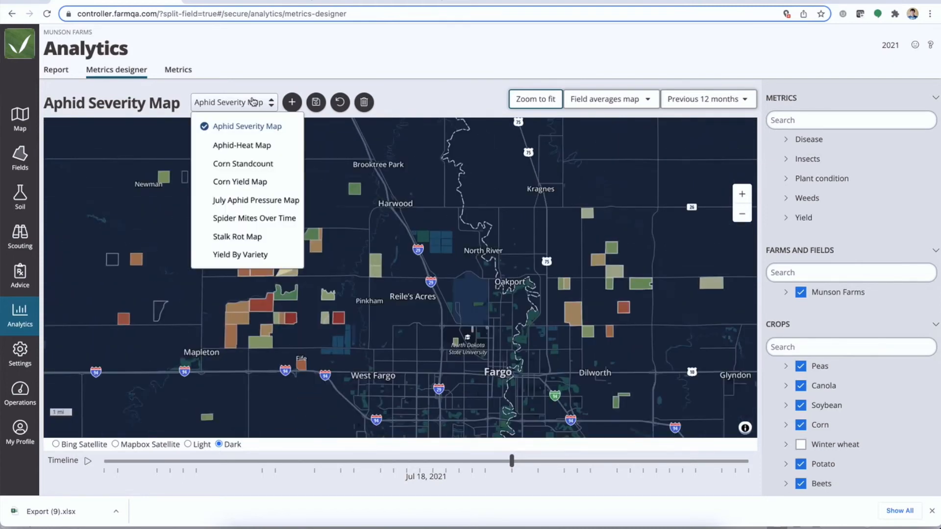
{"action": "left_click", "coordinate": [228, 255]}
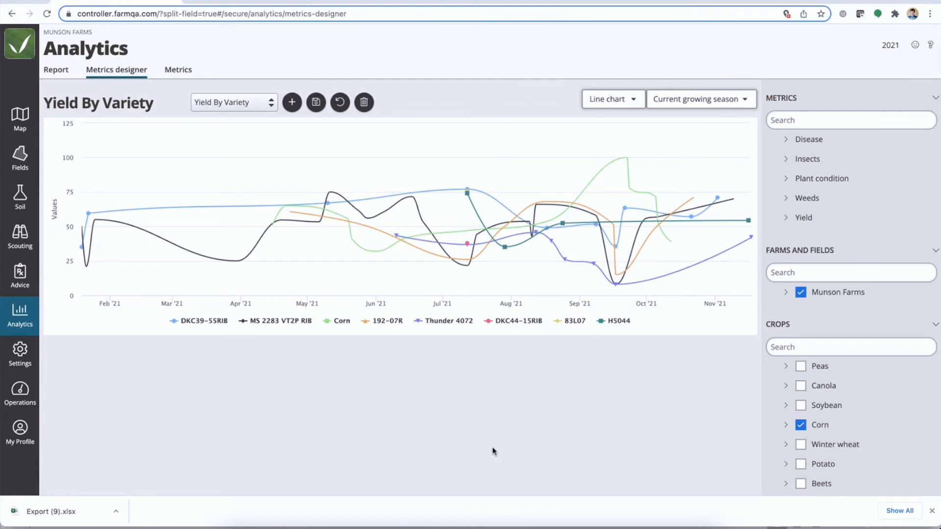
Expand the Yield metrics and regroup the Yield By Variety chart by Crops, then by Farms
{"action": "scroll", "coordinate": [833, 437], "scroll_direction": "down", "scroll_amount": 5}
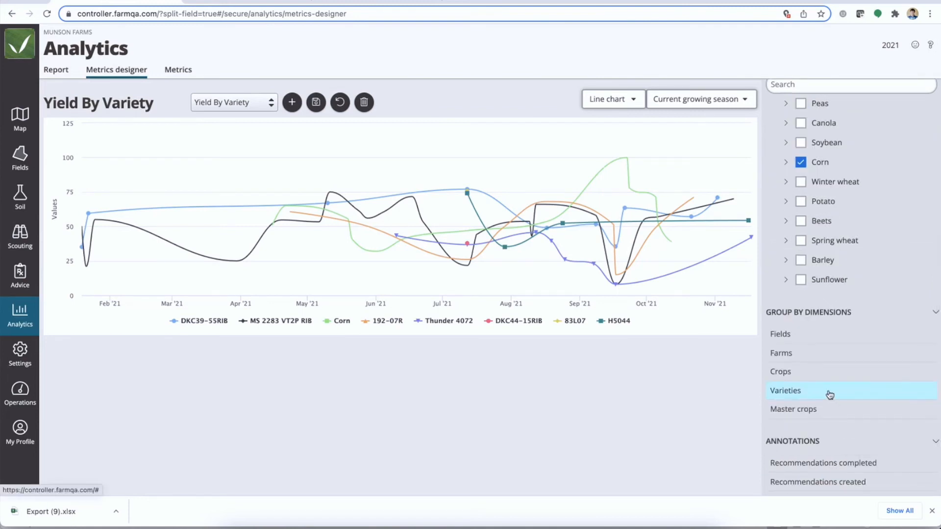
{"action": "scroll", "coordinate": [896, 275], "scroll_direction": "up", "scroll_amount": 5}
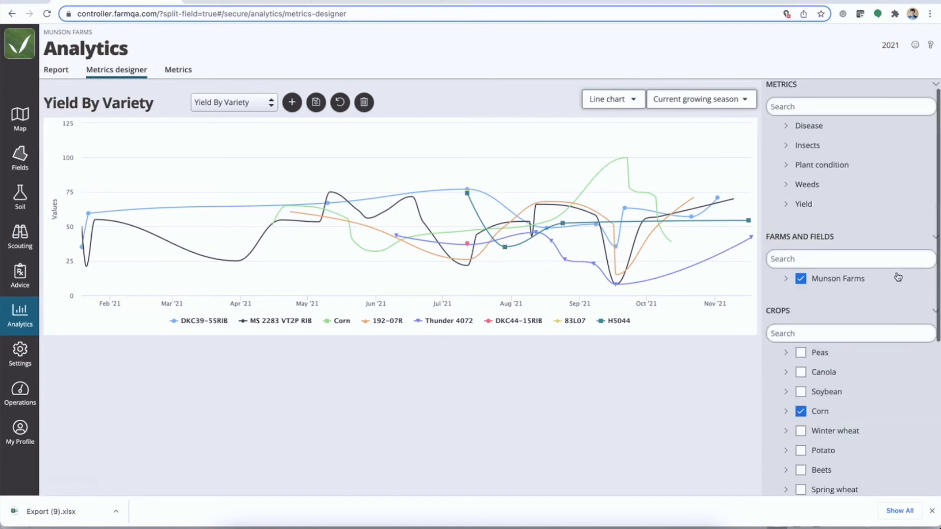
{"action": "scroll", "coordinate": [897, 277], "scroll_direction": "up", "scroll_amount": 1}
{"action": "left_click", "coordinate": [800, 217]}
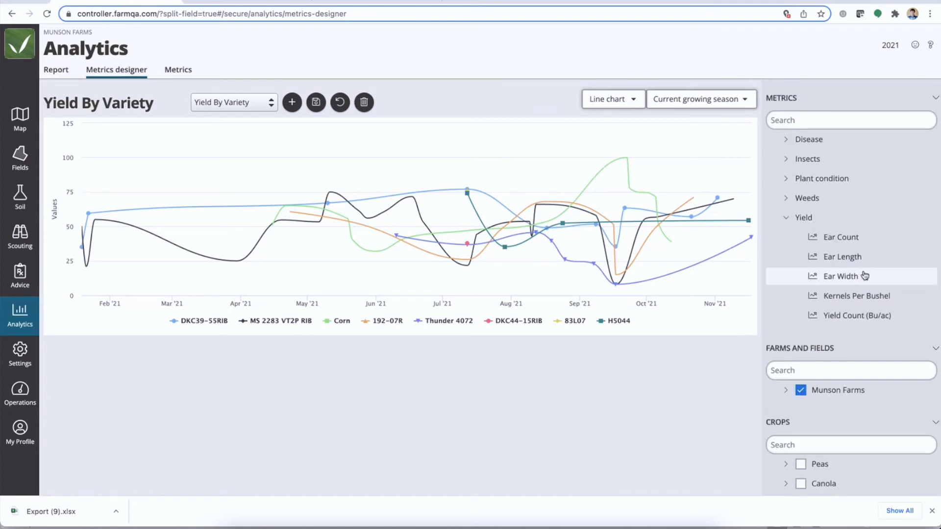
{"action": "scroll", "coordinate": [817, 336], "scroll_direction": "down", "scroll_amount": 5}
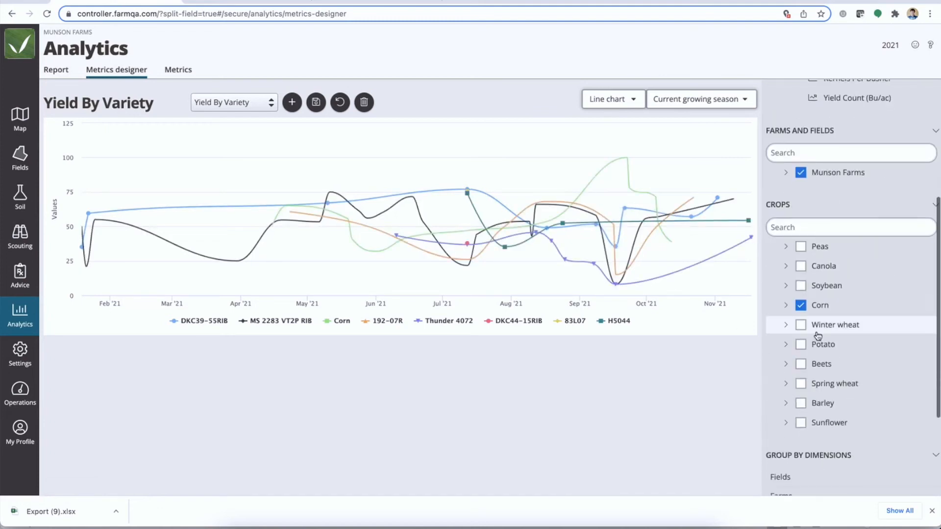
{"action": "scroll", "coordinate": [818, 336], "scroll_direction": "down", "scroll_amount": 3}
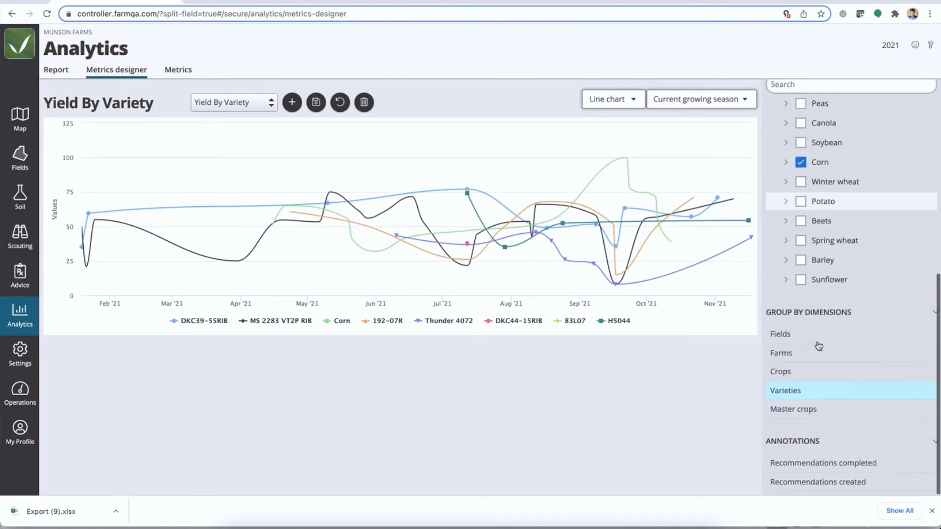
{"action": "left_click", "coordinate": [780, 374]}
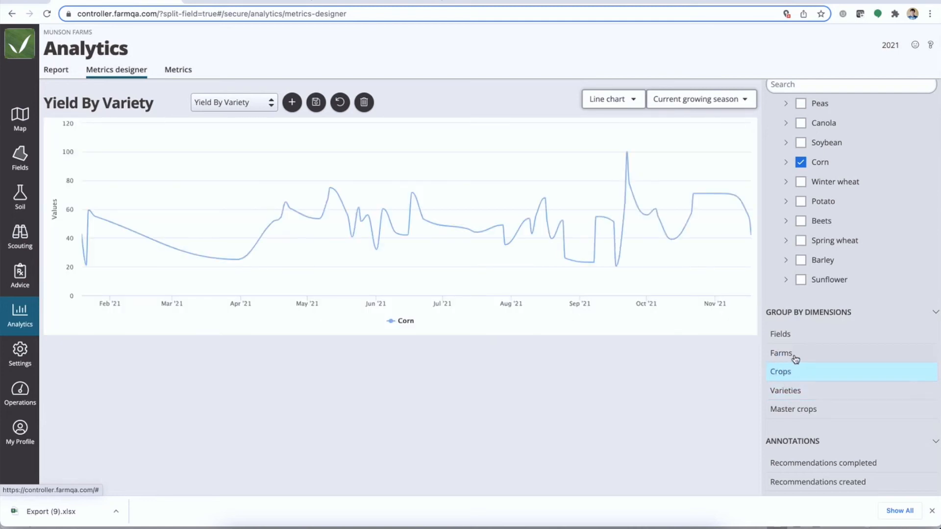
{"action": "left_click", "coordinate": [782, 354]}
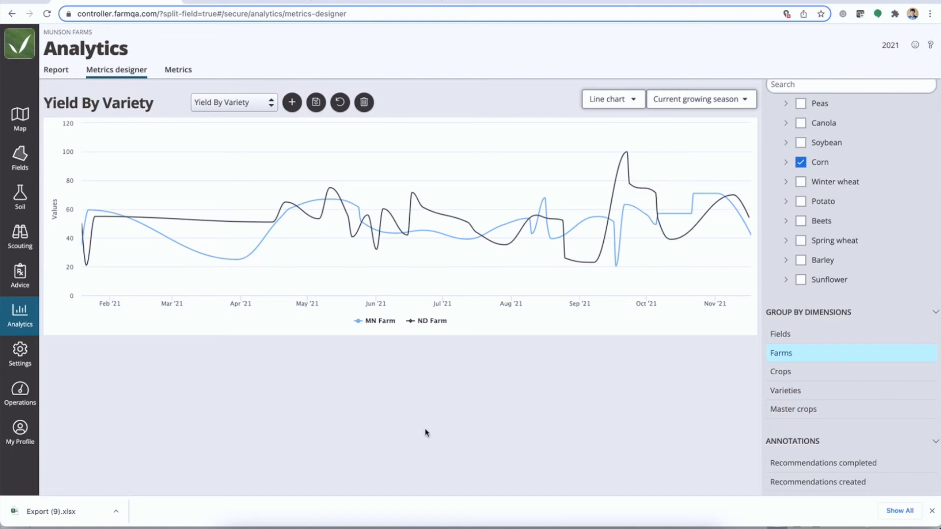
Open the downloaded Export (9).xlsx in Excel and examine the exported corn fields and their Rootworm column
{"action": "left_click", "coordinate": [620, 517]}
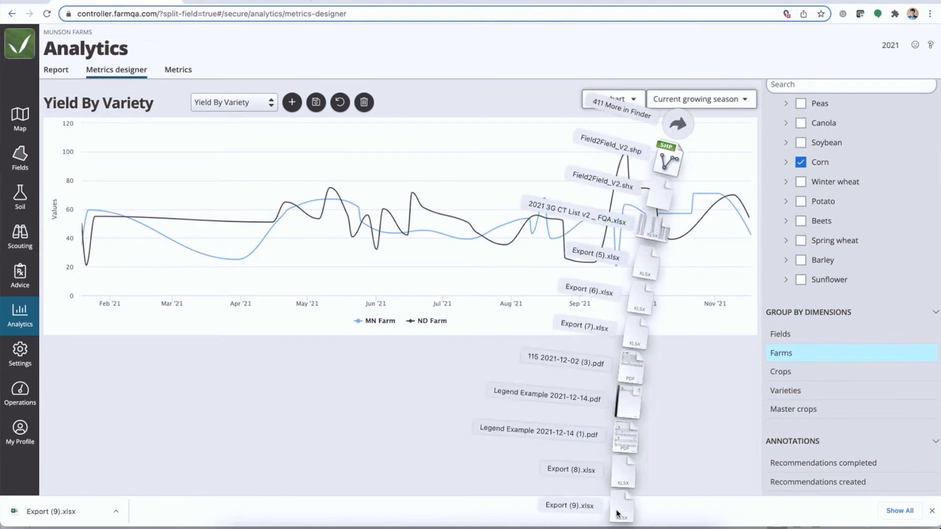
{"action": "left_click", "coordinate": [622, 505]}
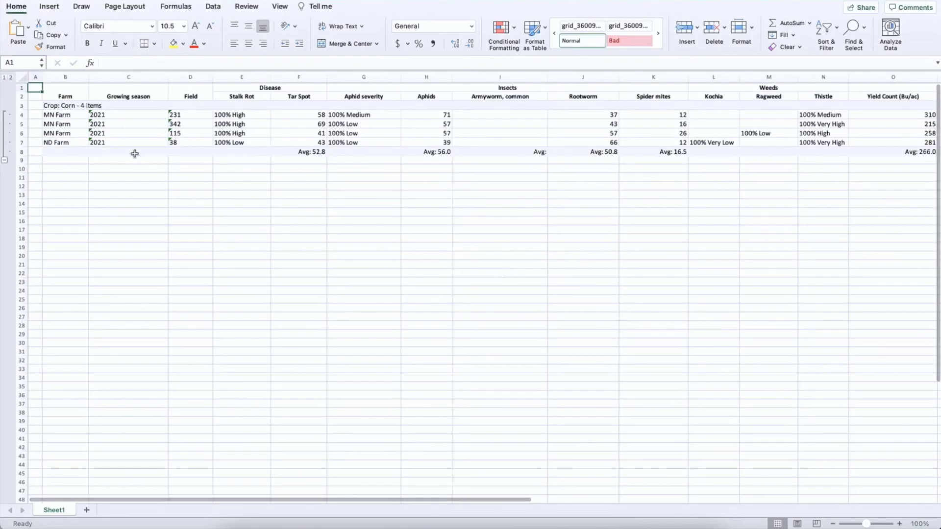
{"action": "left_click_drag", "start_coordinate": [21, 115], "coordinate": [21, 143]}
{"action": "left_click", "coordinate": [592, 81]}
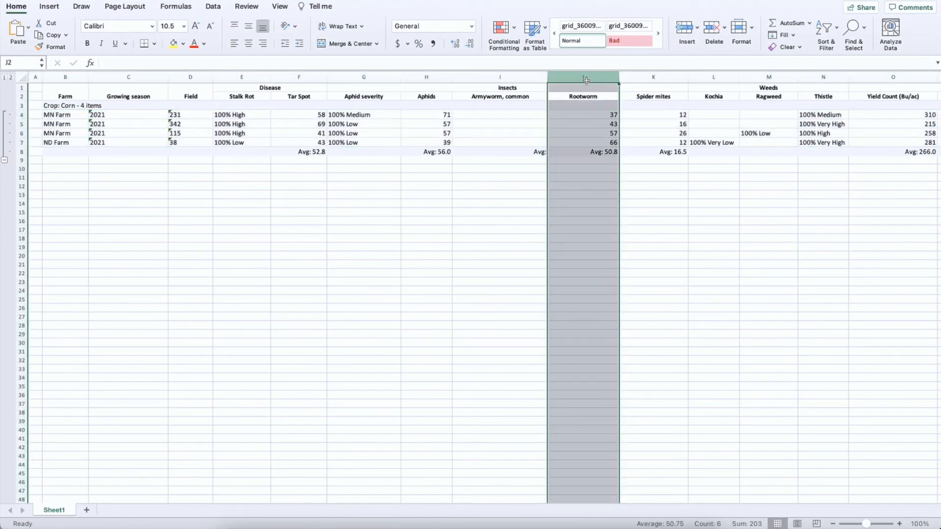
{"action": "scroll", "coordinate": [590, 140], "scroll_direction": "up", "scroll_amount": 5}
{"action": "scroll", "coordinate": [589, 143], "scroll_direction": "up", "scroll_amount": 3}
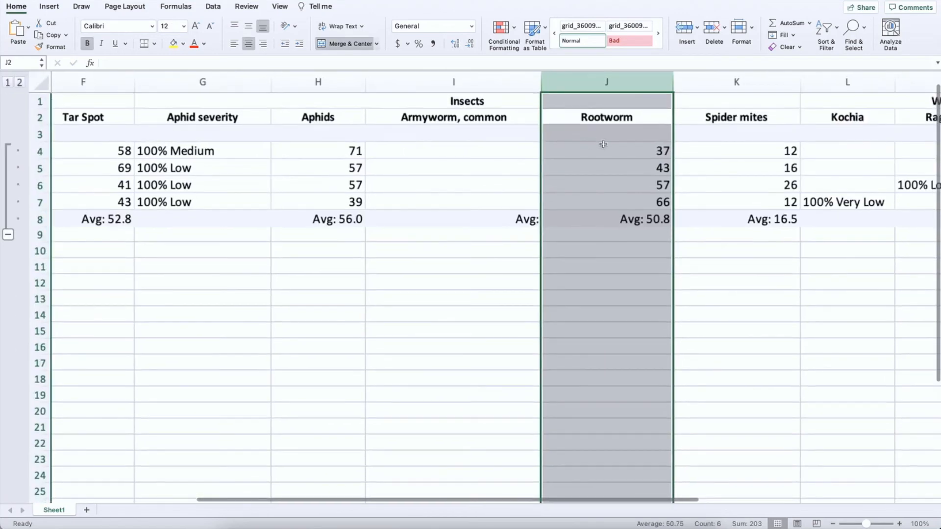
{"action": "scroll", "coordinate": [600, 144], "scroll_direction": "left", "scroll_amount": 3}
{"action": "scroll", "coordinate": [602, 144], "scroll_direction": "left", "scroll_amount": 5}
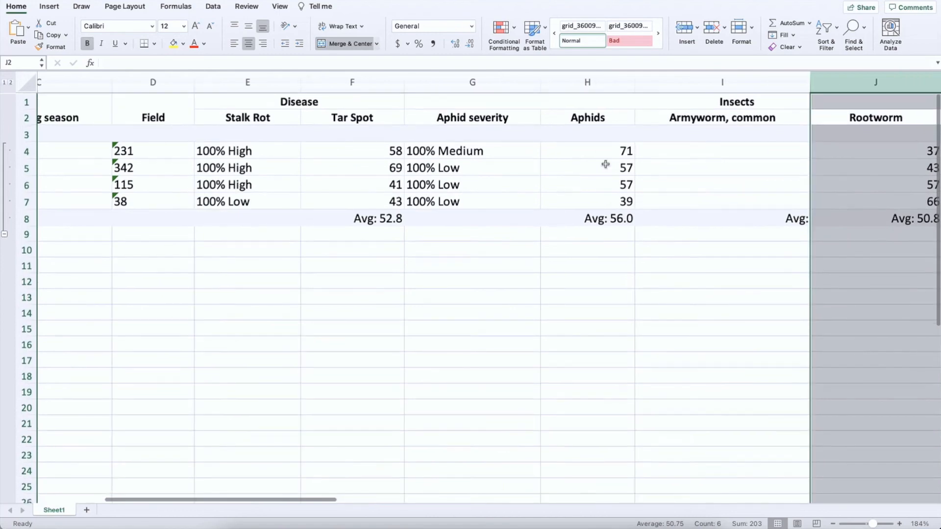
{"action": "scroll", "coordinate": [605, 162], "scroll_direction": "down", "scroll_amount": 3}
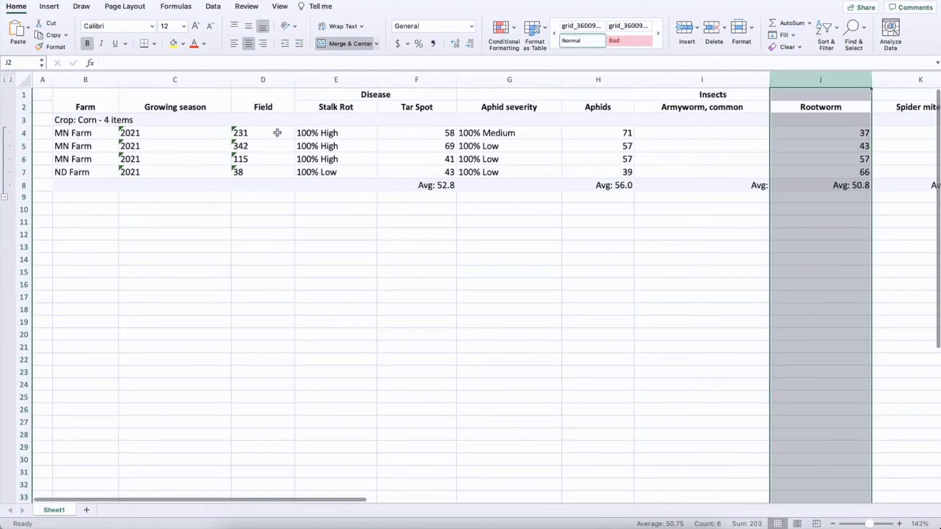
Delete the Stalk Rot through Armyworm, common columns (E to I) from the exported sheet
{"action": "left_click", "coordinate": [320, 80]}
{"action": "left_click_drag", "start_coordinate": [320, 81], "coordinate": [673, 84]}
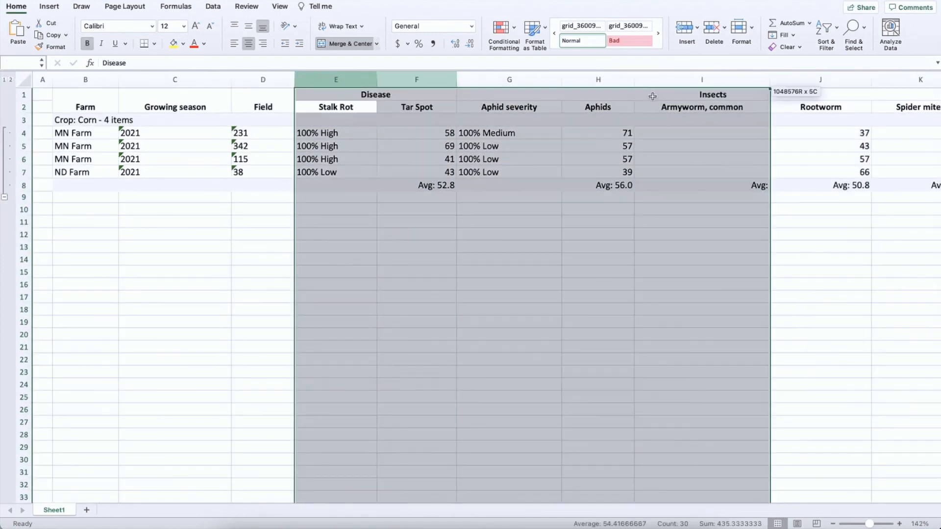
{"action": "right_click", "coordinate": [674, 82]}
{"action": "left_click", "coordinate": [695, 151]}
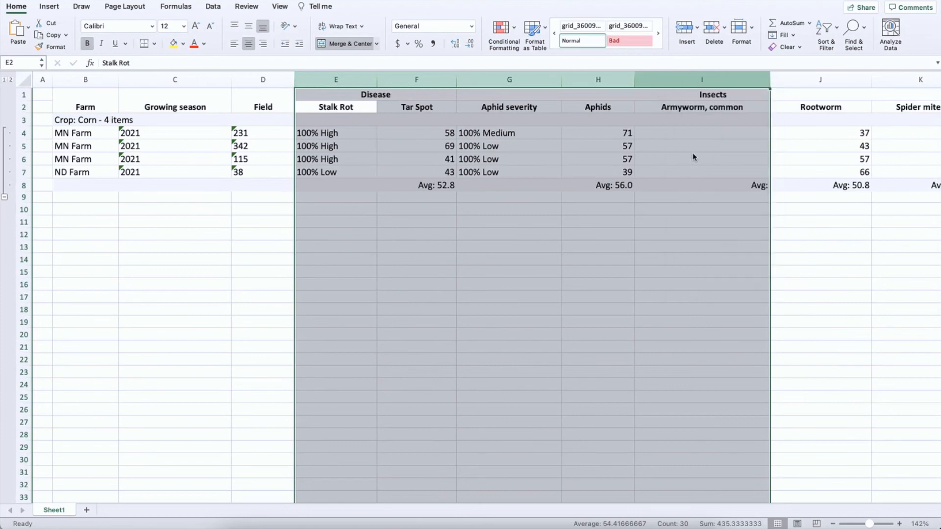
{"action": "left_click_drag", "start_coordinate": [396, 229], "coordinate": [444, 384]}
{"action": "left_click", "coordinate": [397, 231]}
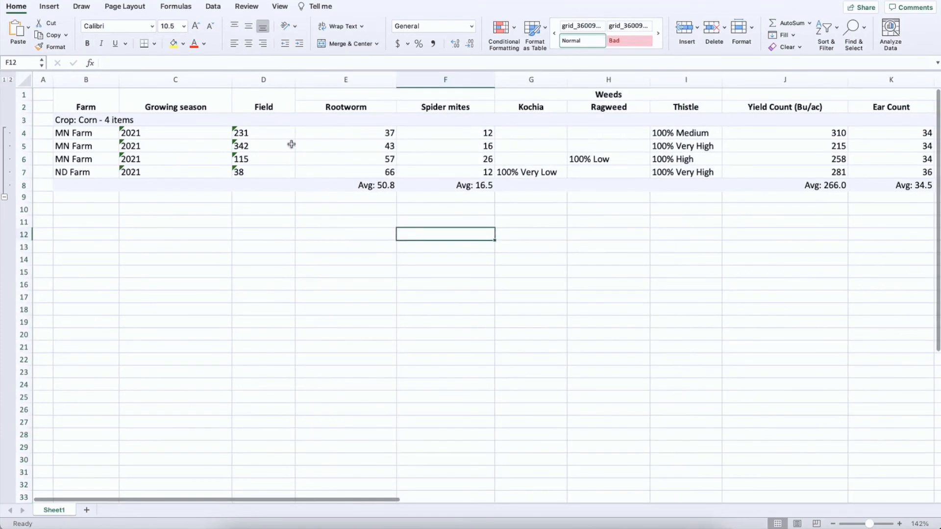
Tile the Excel workbook on one half of the screen with the FarmQA browser window beside it
{"action": "mouse_move", "coordinate": [33, 0]}
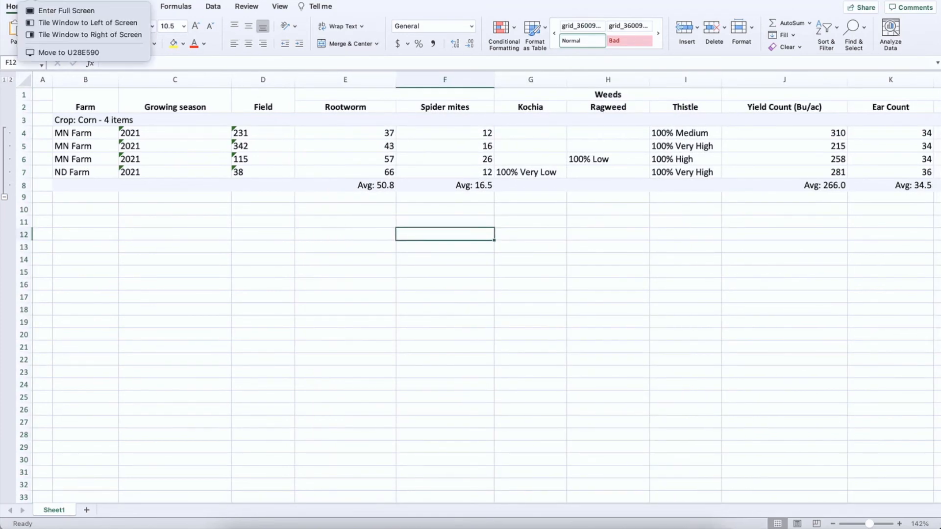
{"action": "left_click", "coordinate": [89, 22]}
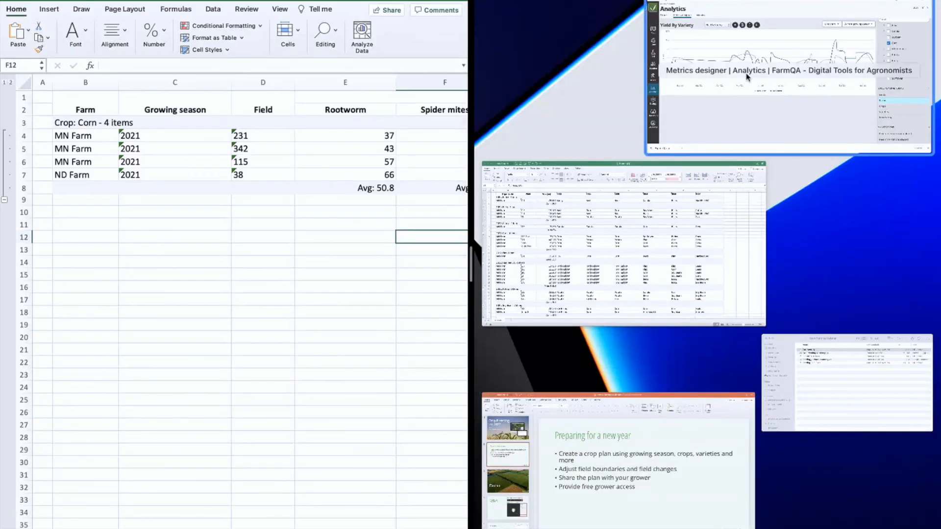
{"action": "left_click", "coordinate": [659, 54]}
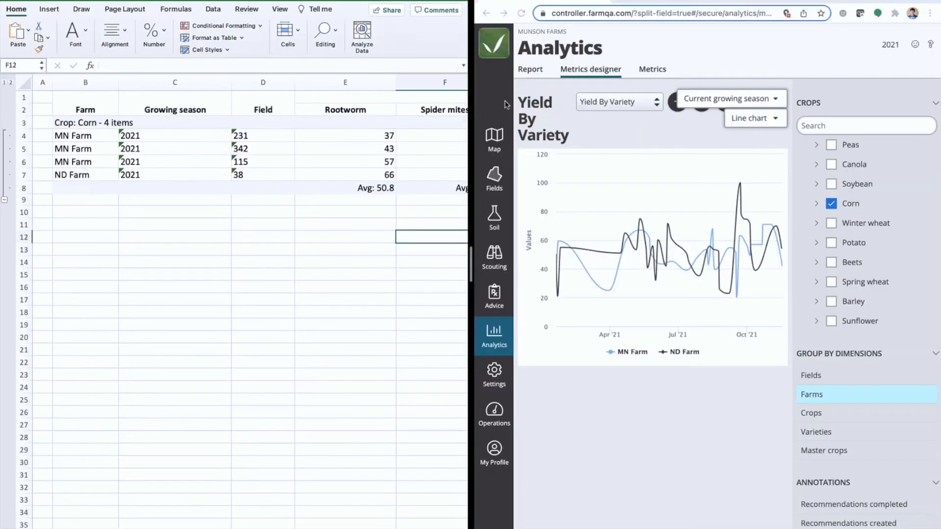
Show the Fields list for the 2022 growing season and search for field 231
{"action": "left_click", "coordinate": [495, 181]}
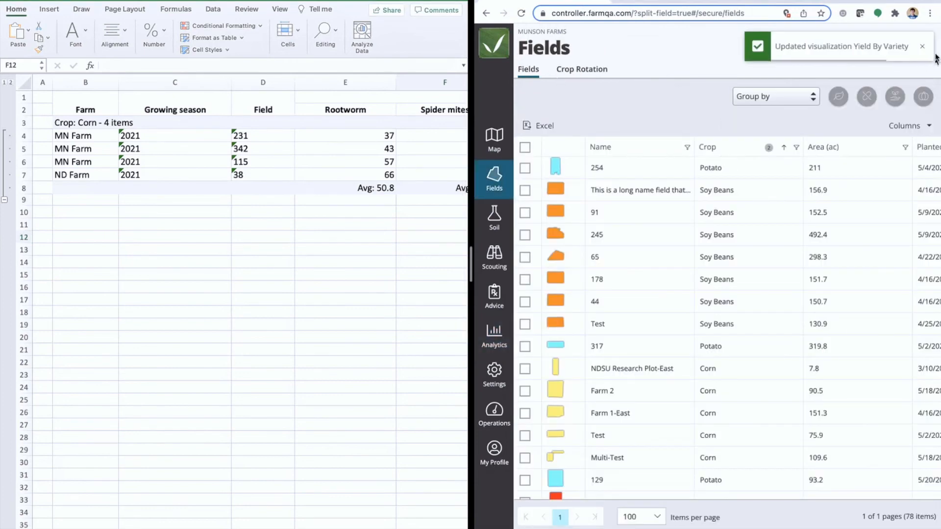
{"action": "left_click", "coordinate": [891, 45]}
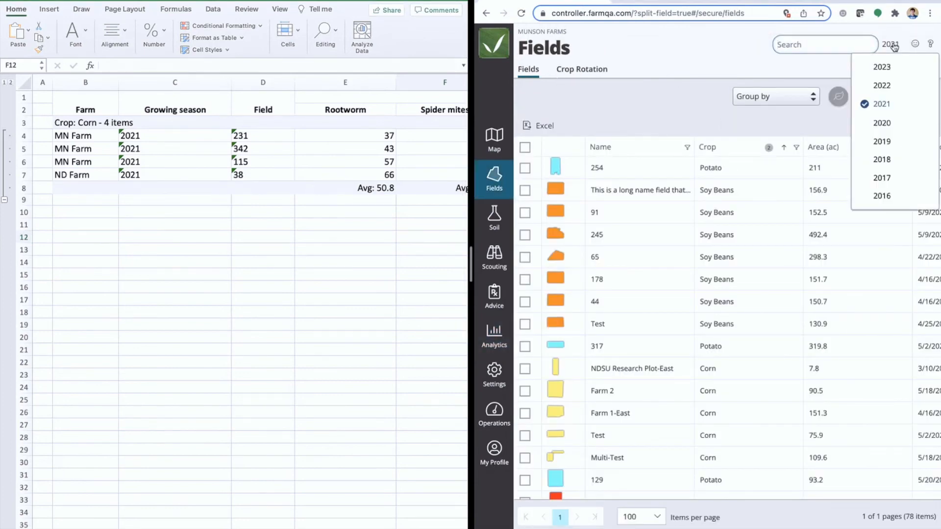
{"action": "left_click", "coordinate": [882, 85]}
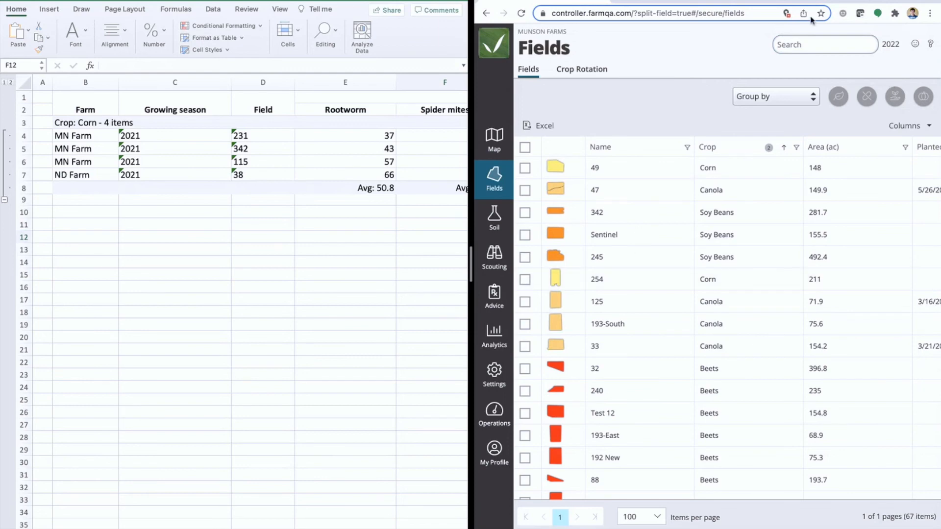
{"action": "left_click", "coordinate": [810, 44]}
{"action": "type", "text": "231"}
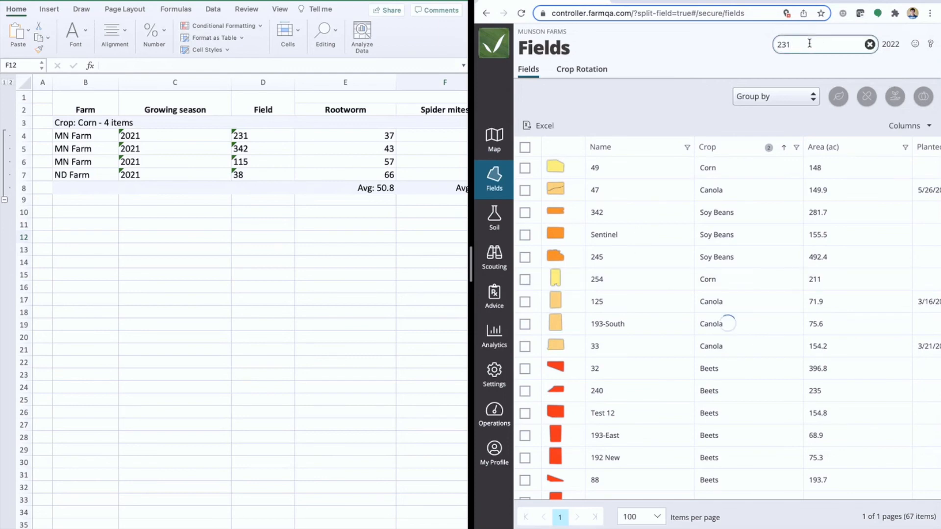
Assign the corn variety FarmQA Bt to field 231 without a plant date, and clear the field search
{"action": "left_click", "coordinate": [526, 168]}
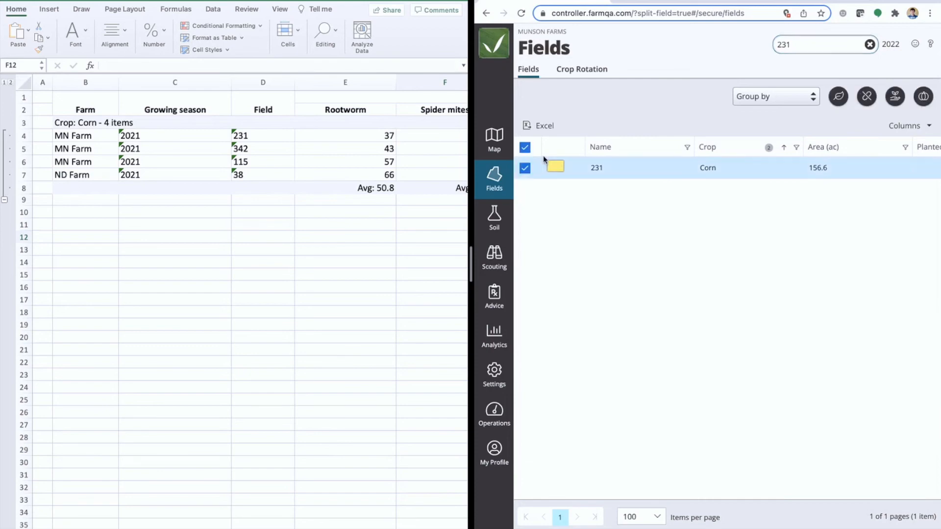
{"action": "left_click", "coordinate": [840, 96]}
{"action": "left_click", "coordinate": [740, 107]}
{"action": "scroll", "coordinate": [700, 366], "scroll_direction": "down", "scroll_amount": 5}
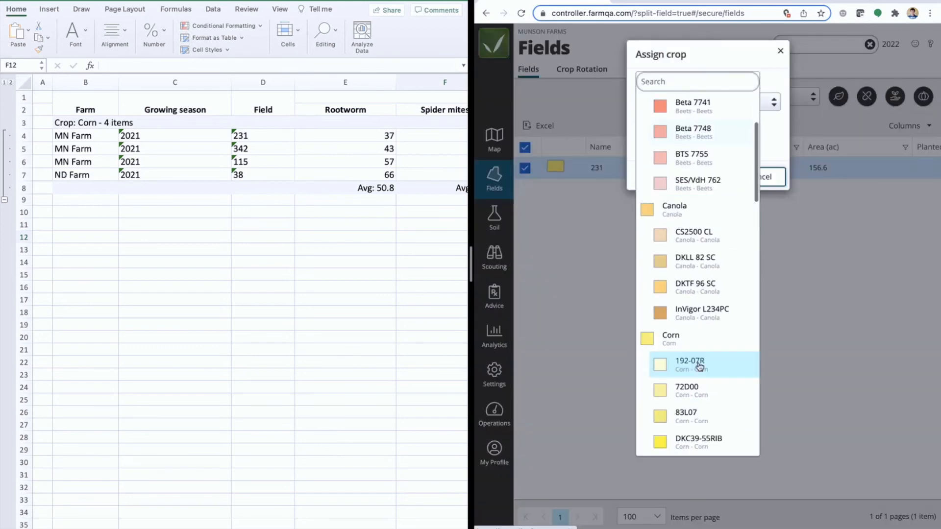
{"action": "scroll", "coordinate": [700, 367], "scroll_direction": "down", "scroll_amount": 2}
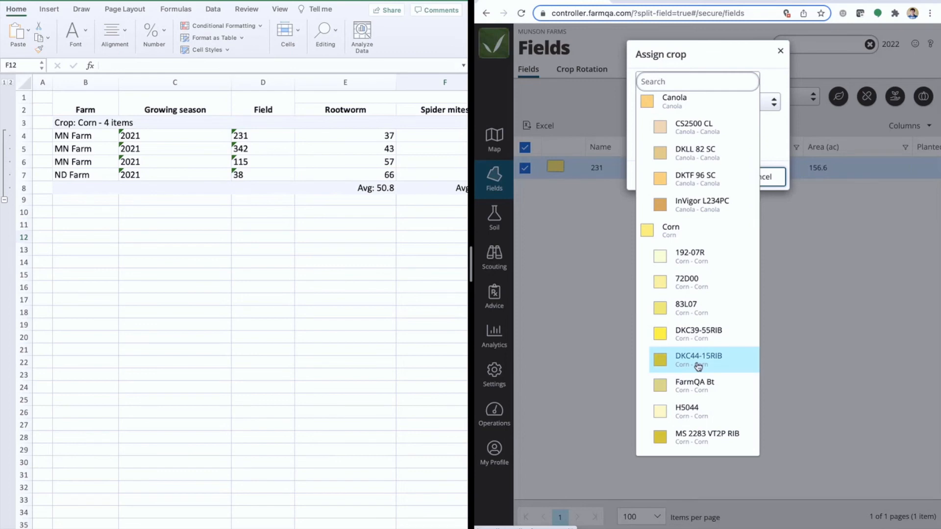
{"action": "left_click", "coordinate": [700, 74]}
{"action": "type", "text": "Bt"}
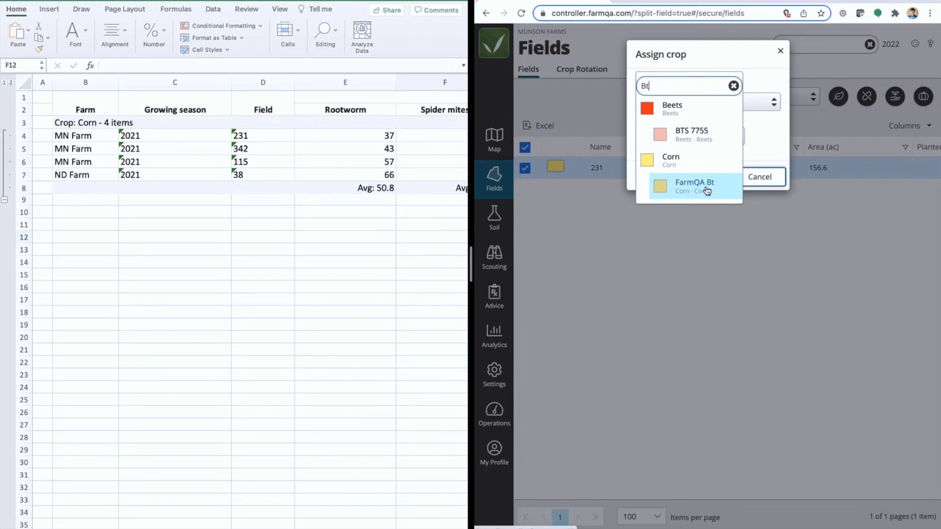
{"action": "left_click", "coordinate": [706, 190]}
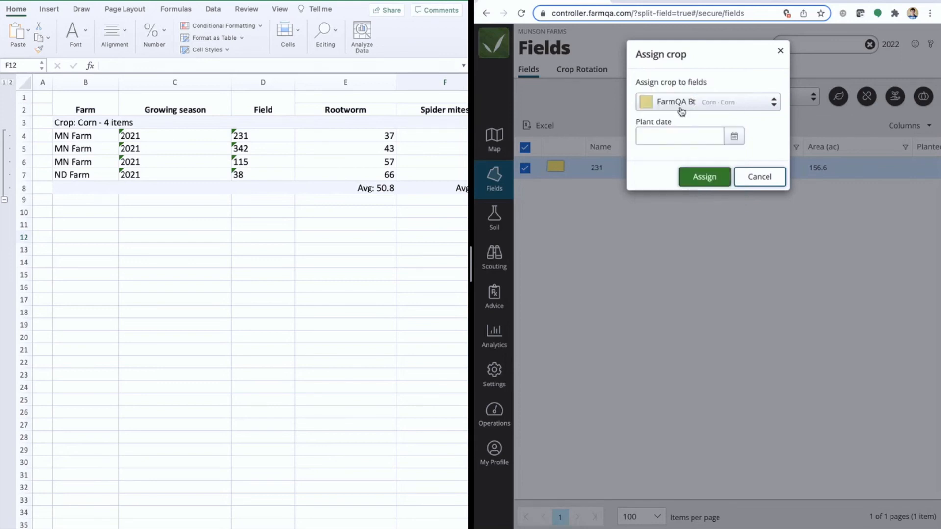
{"action": "left_click", "coordinate": [703, 182]}
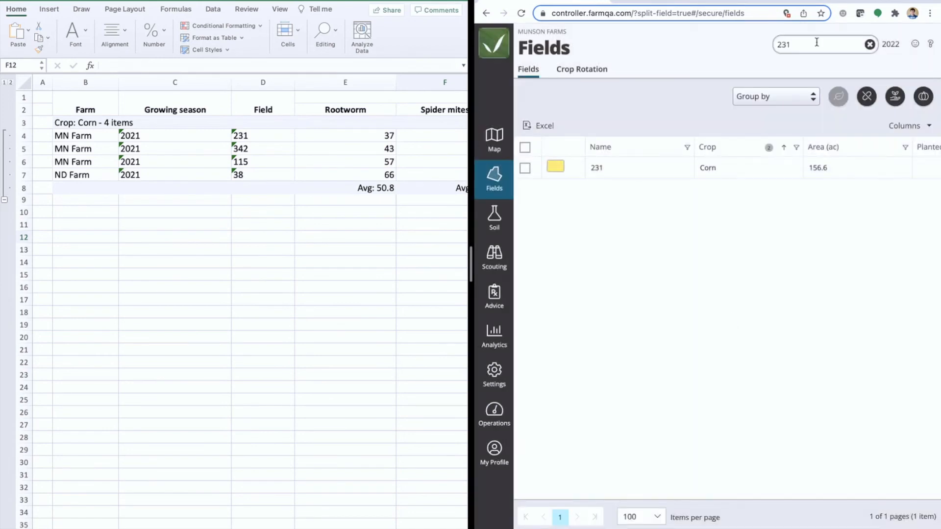
{"action": "left_click_drag", "start_coordinate": [817, 44], "coordinate": [718, 44]}
{"action": "key", "text": "BackSpace"}
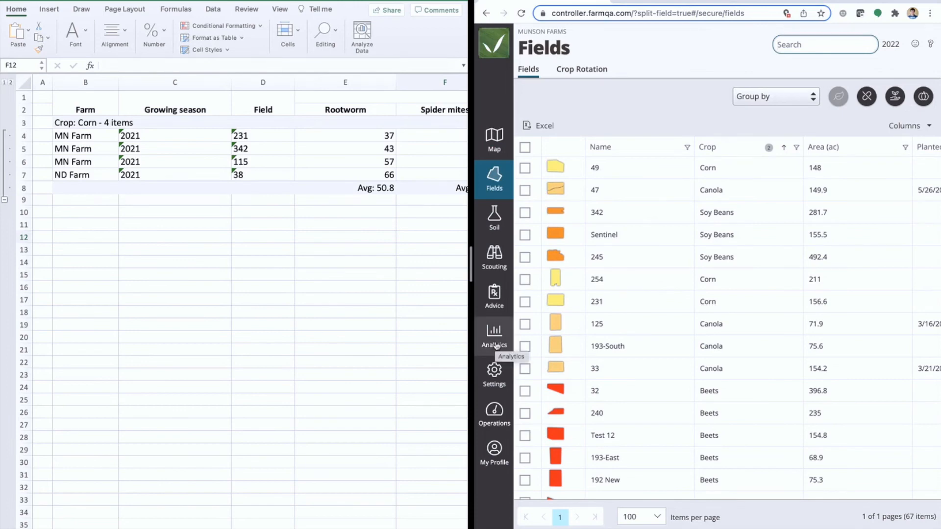
{"action": "scroll", "coordinate": [292, 217], "scroll_direction": "up", "scroll_amount": 1}
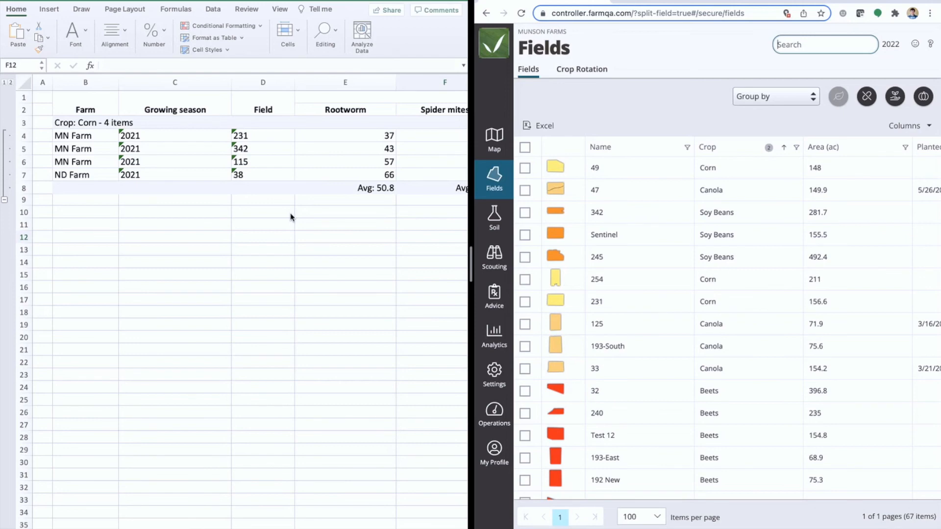
Close the exported Excel workbook and return to the full-screen FarmQA Fields list
{"action": "mouse_move", "coordinate": [162, 1]}
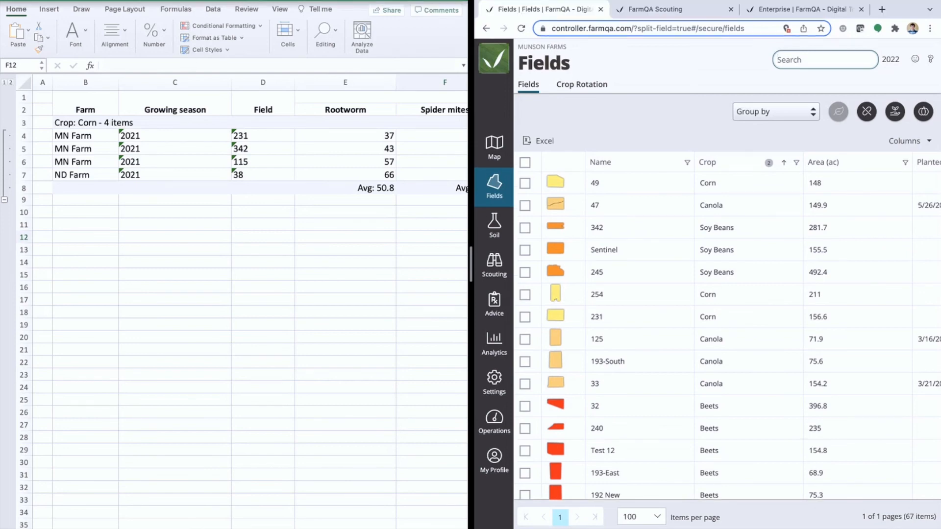
{"action": "key", "text": "super+w"}
{"action": "left_click", "coordinate": [233, 318]}
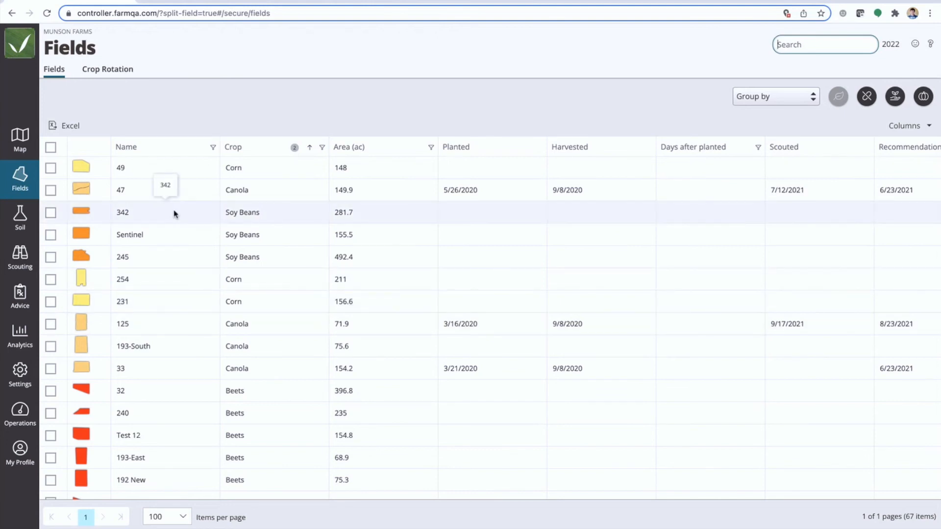
Open the Advice section and look through its Recommendations, Products and Mixes pages
{"action": "left_click", "coordinate": [20, 294]}
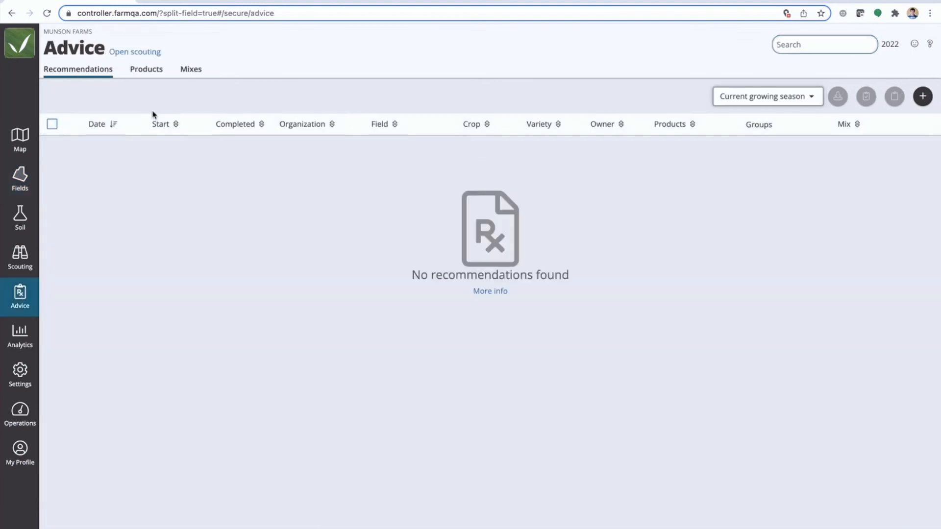
{"action": "left_click", "coordinate": [147, 70]}
{"action": "left_click", "coordinate": [190, 70]}
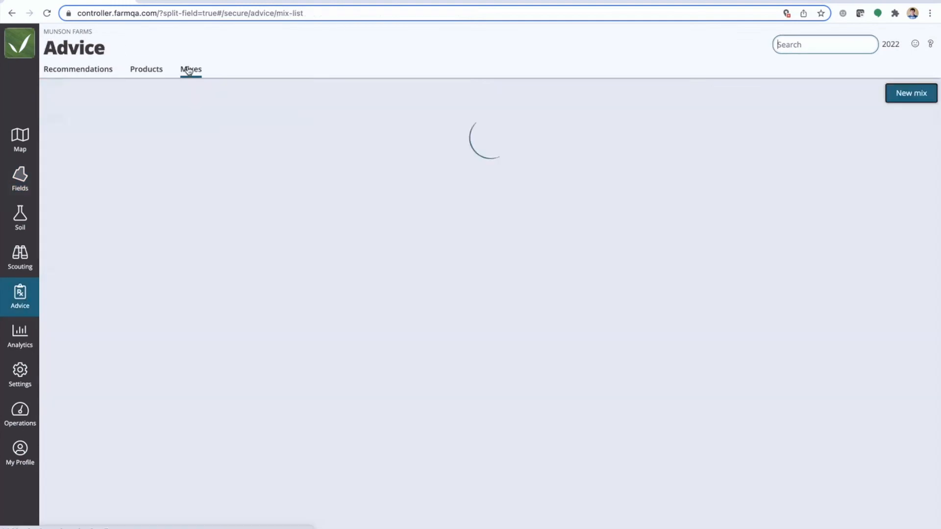
Open the Corn- Post emmergence mix and view the details of its ACURON product
{"action": "scroll", "coordinate": [105, 367], "scroll_direction": "down", "scroll_amount": 3}
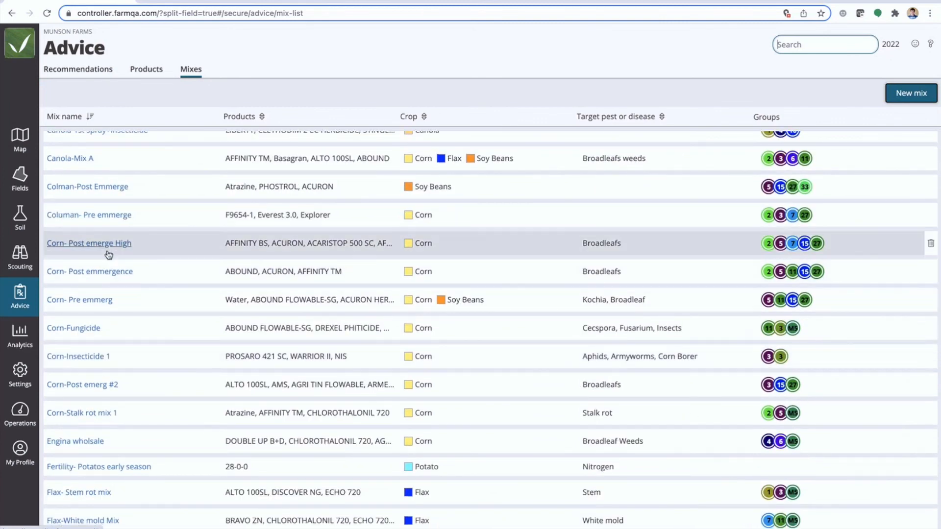
{"action": "left_click", "coordinate": [90, 273]}
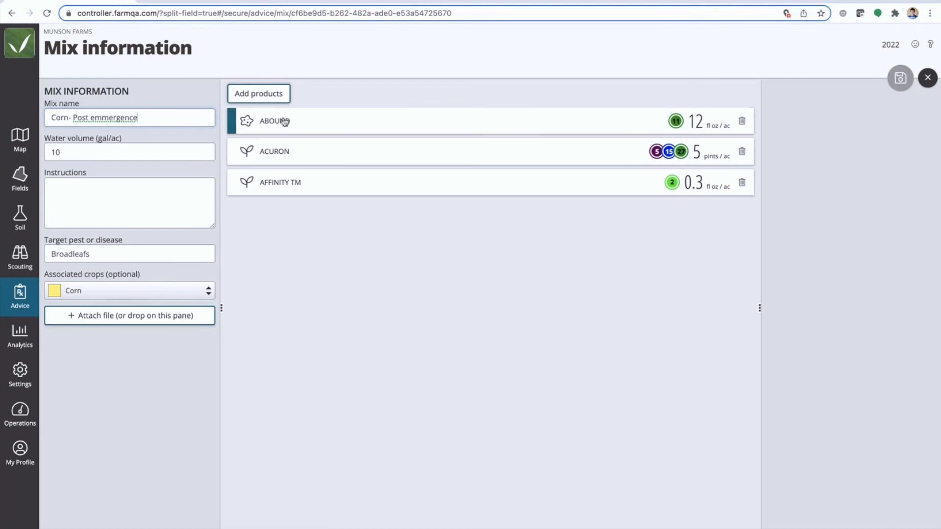
{"action": "left_click", "coordinate": [316, 149]}
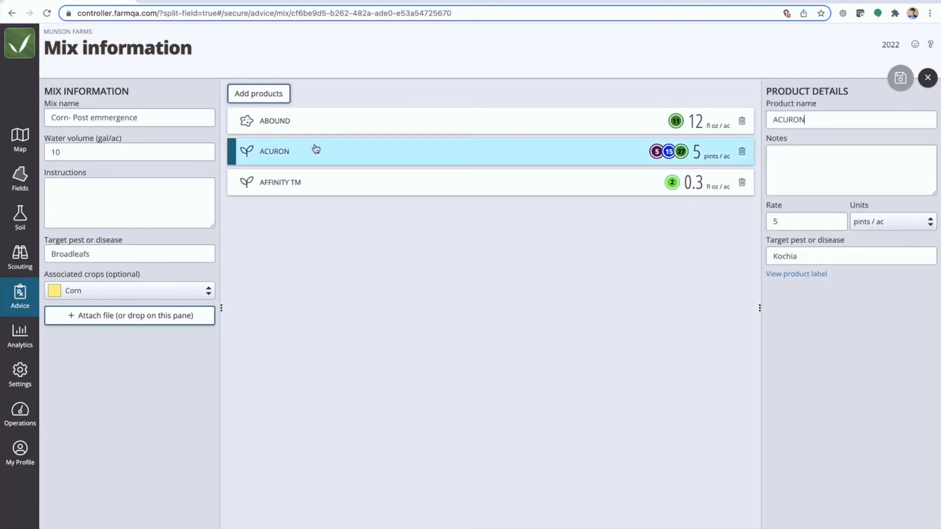
Return to the advice recommendations and start a new recommendation for field 125-East
{"action": "left_click", "coordinate": [18, 301]}
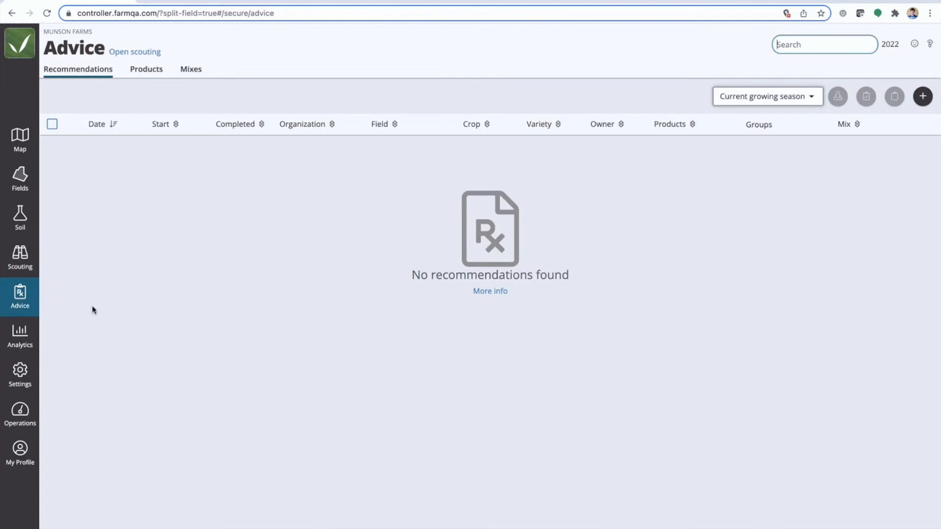
{"action": "left_click", "coordinate": [924, 96]}
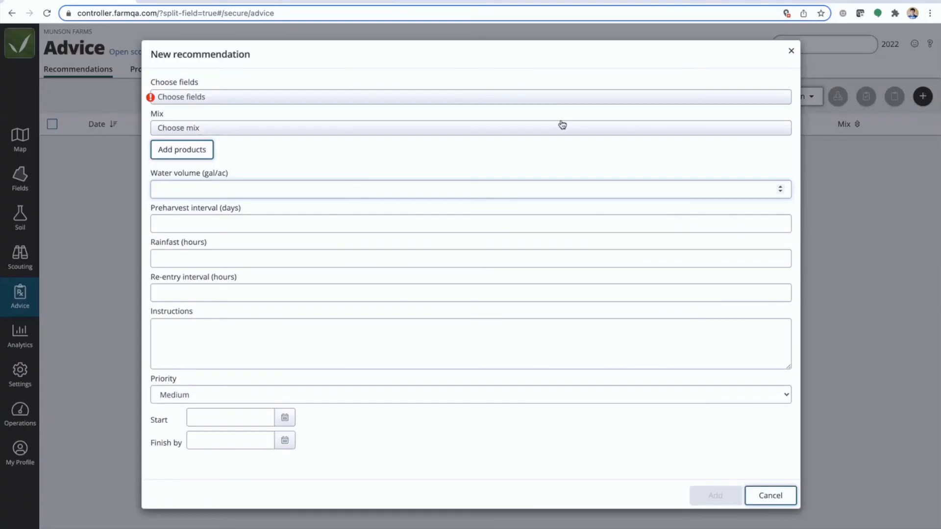
{"action": "left_click", "coordinate": [247, 101]}
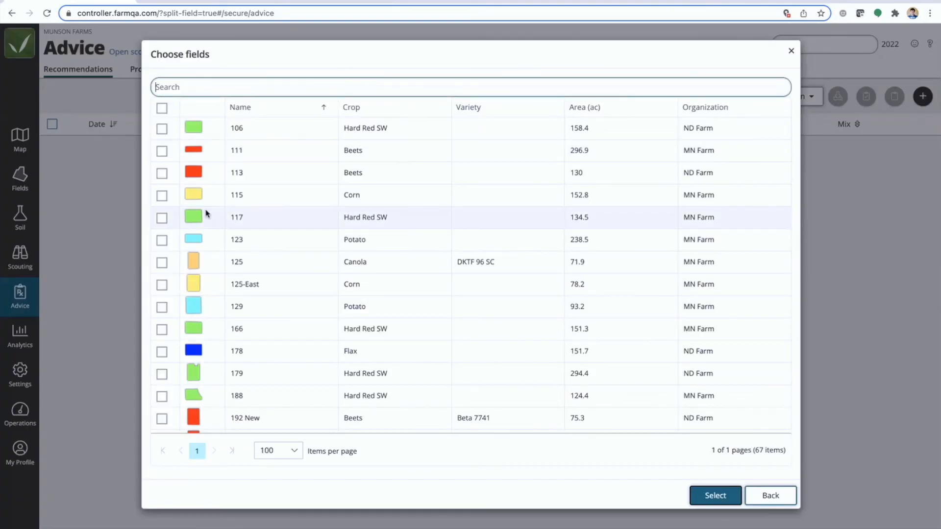
{"action": "left_click", "coordinate": [167, 284]}
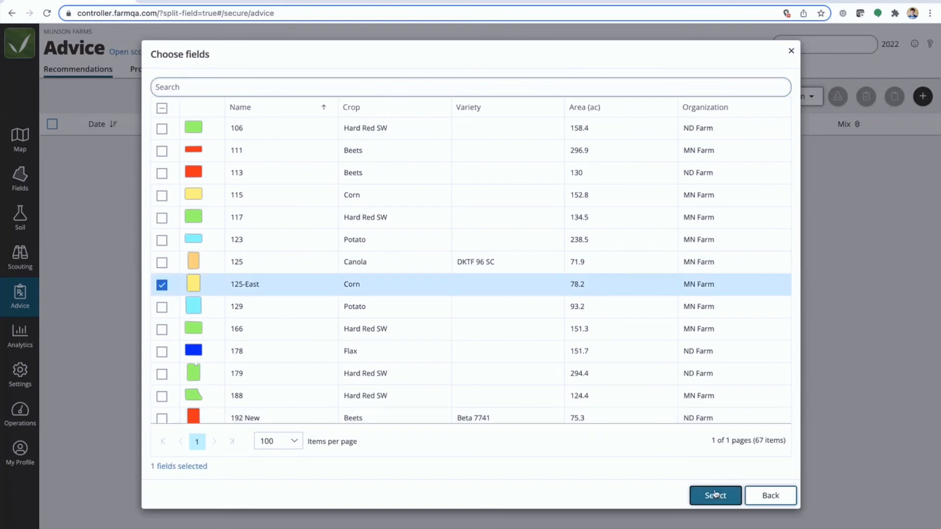
{"action": "left_click", "coordinate": [714, 495]}
Apply the Corn- Pre emmerg mix to the recommendation and remove Water from its products
{"action": "left_click", "coordinate": [214, 164]}
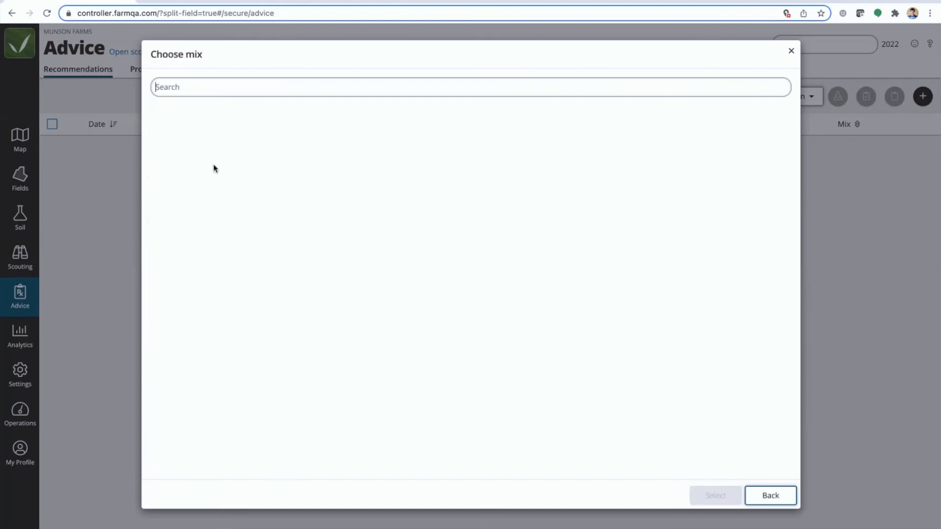
{"action": "type", "text": "Corn"}
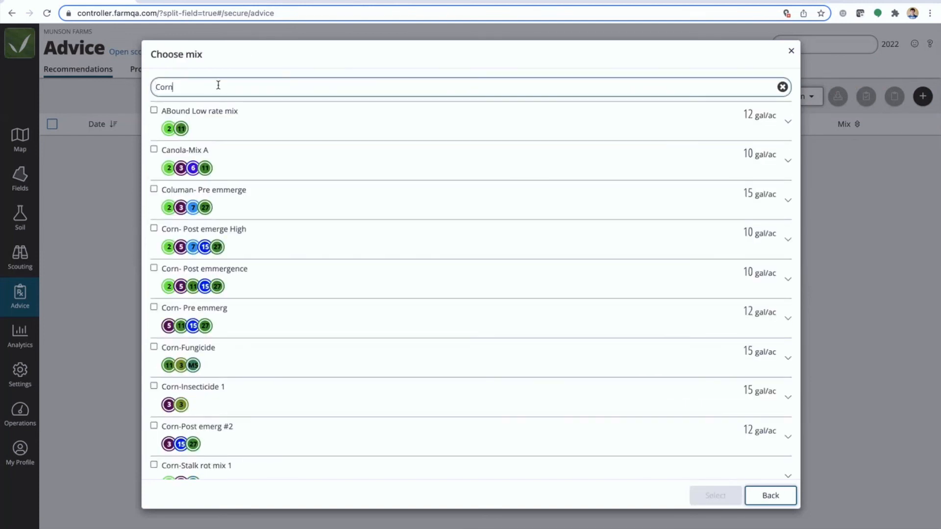
{"action": "scroll", "coordinate": [237, 300], "scroll_direction": "down", "scroll_amount": 1}
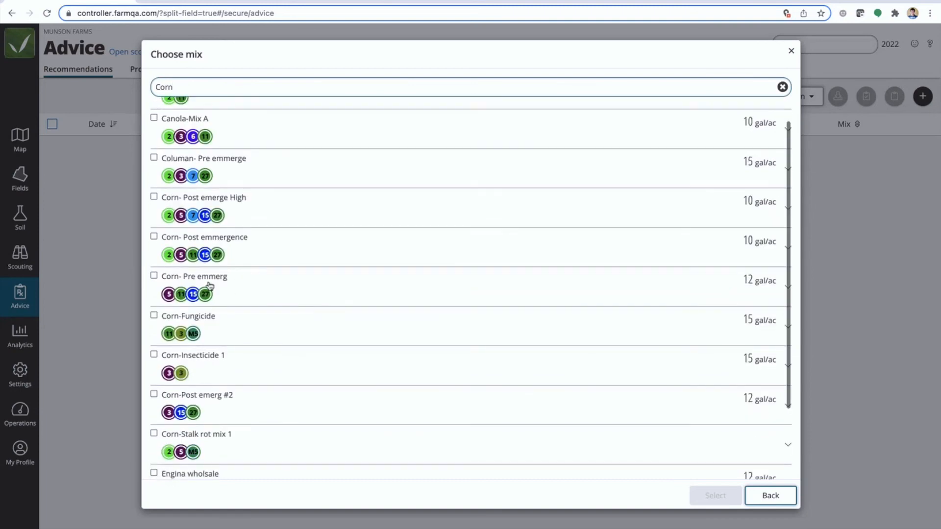
{"action": "left_click", "coordinate": [154, 276]}
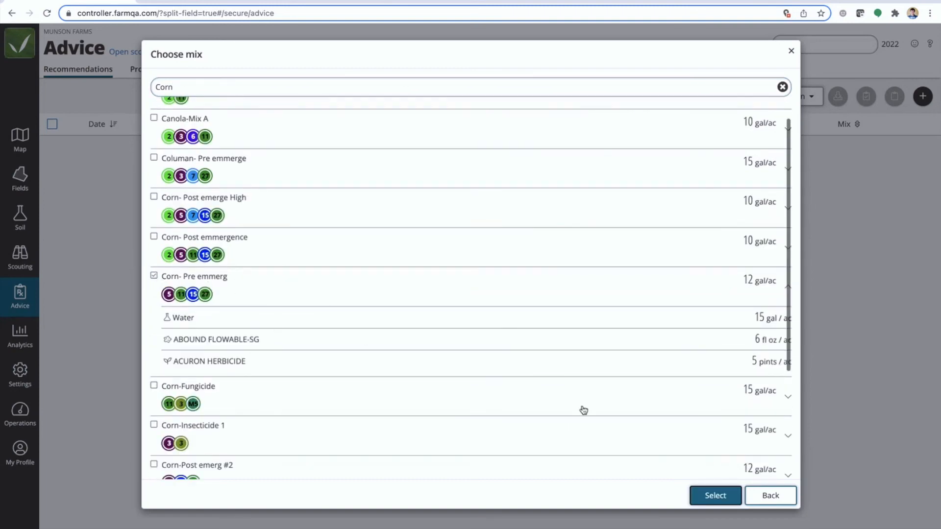
{"action": "left_click", "coordinate": [715, 496]}
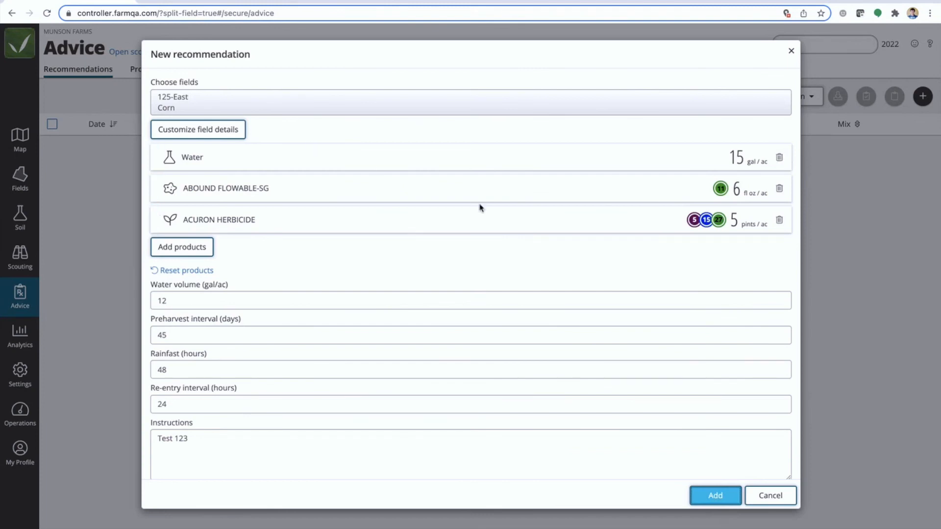
{"action": "left_click", "coordinate": [778, 157]}
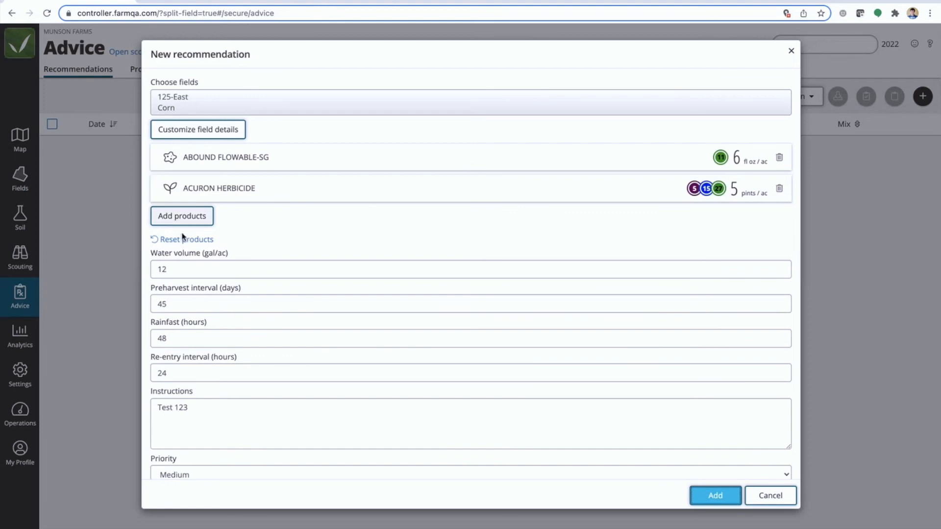
Set the recommendation's start date to 05/18/2022
{"action": "scroll", "coordinate": [209, 395], "scroll_direction": "down", "scroll_amount": 2}
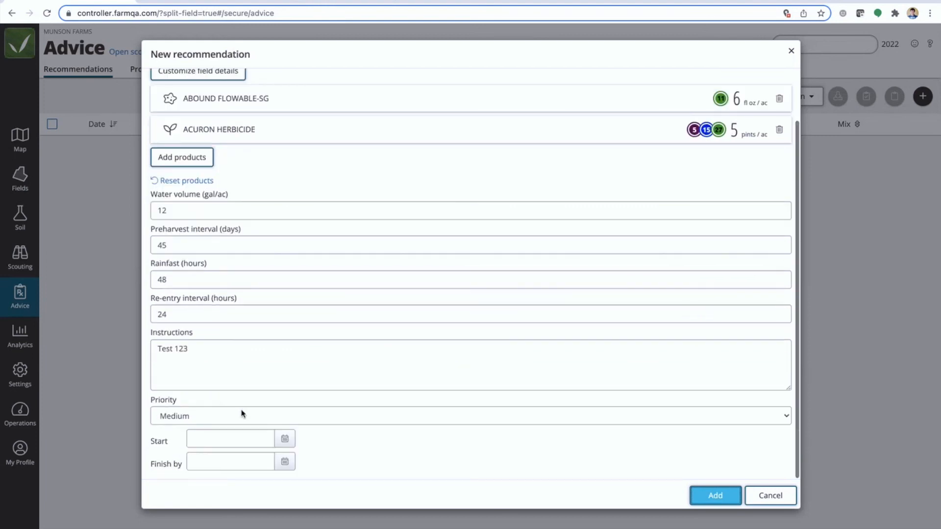
{"action": "left_click", "coordinate": [289, 443]}
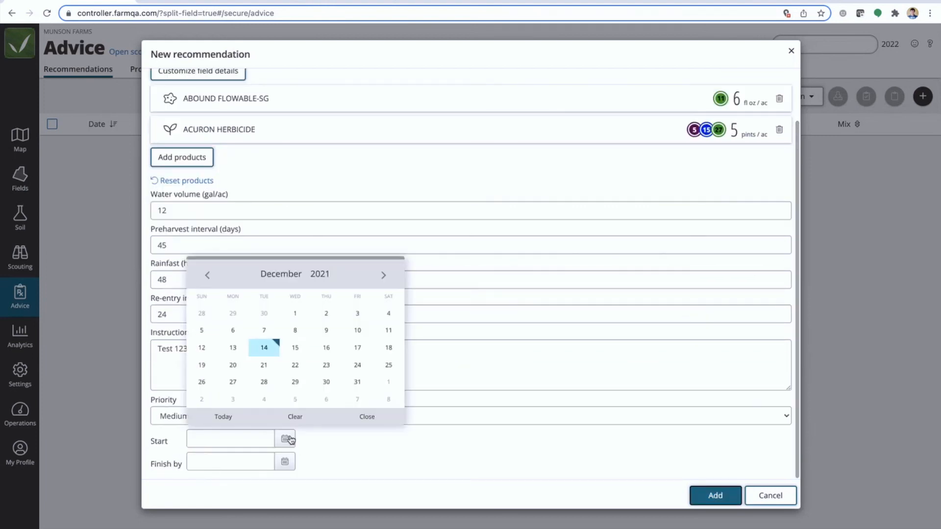
{"action": "left_click", "coordinate": [383, 276]}
{"action": "left_click", "coordinate": [383, 275]}
{"action": "left_click", "coordinate": [384, 276]}
{"action": "left_click", "coordinate": [383, 276]}
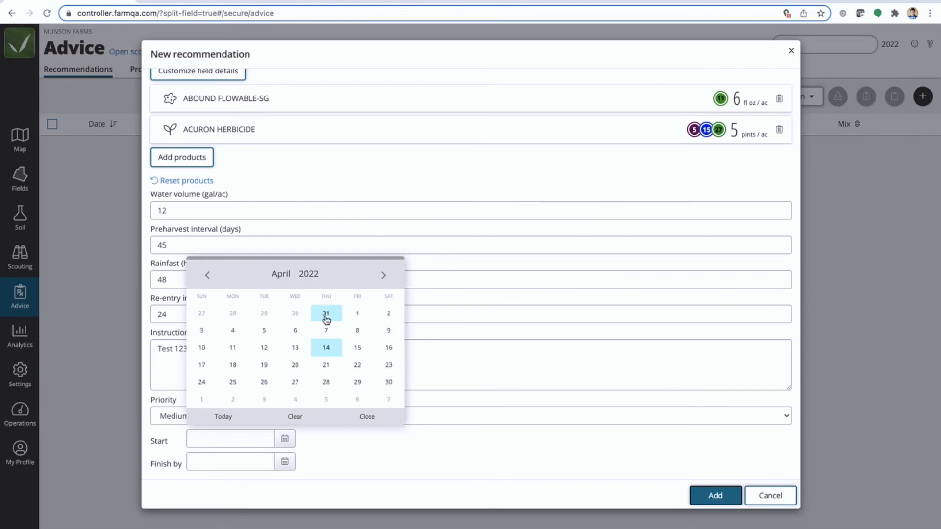
{"action": "left_click", "coordinate": [383, 276]}
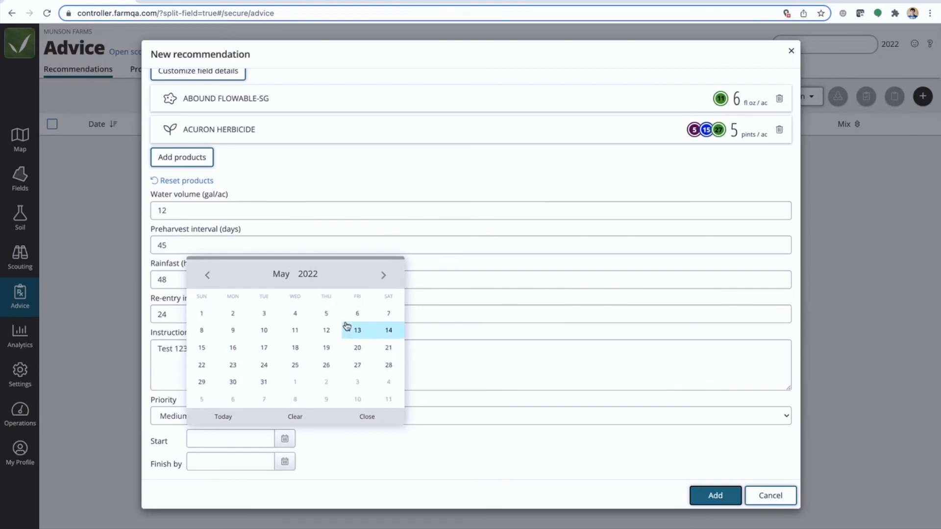
{"action": "left_click", "coordinate": [295, 347]}
Replace the instructions with "Spray Pre-emmerge" and add the recommendation
{"action": "left_click_drag", "start_coordinate": [225, 361], "coordinate": [122, 345]}
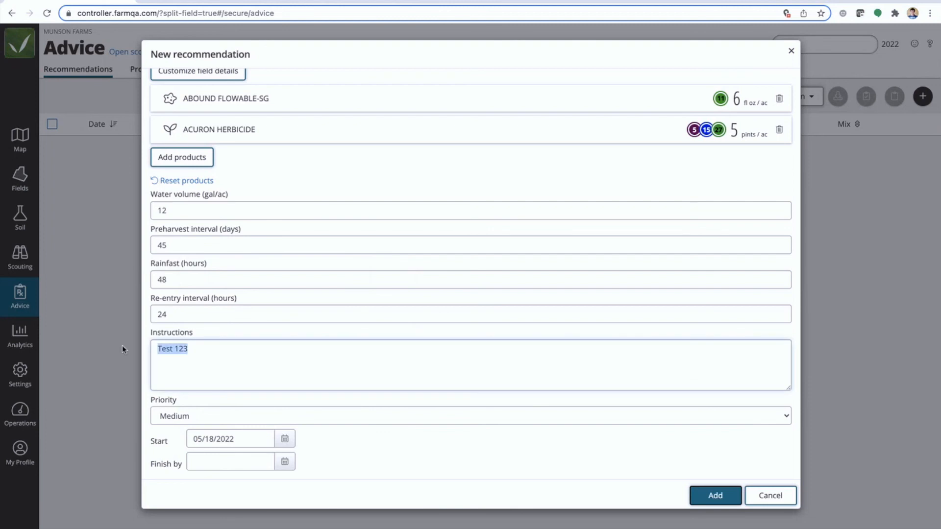
{"action": "key", "text": "BackSpace"}
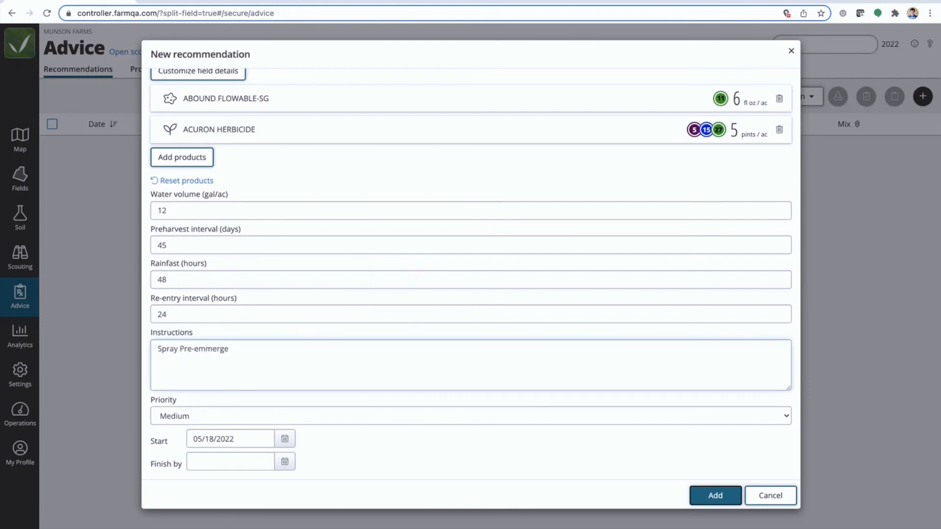
{"action": "left_click", "coordinate": [721, 494]}
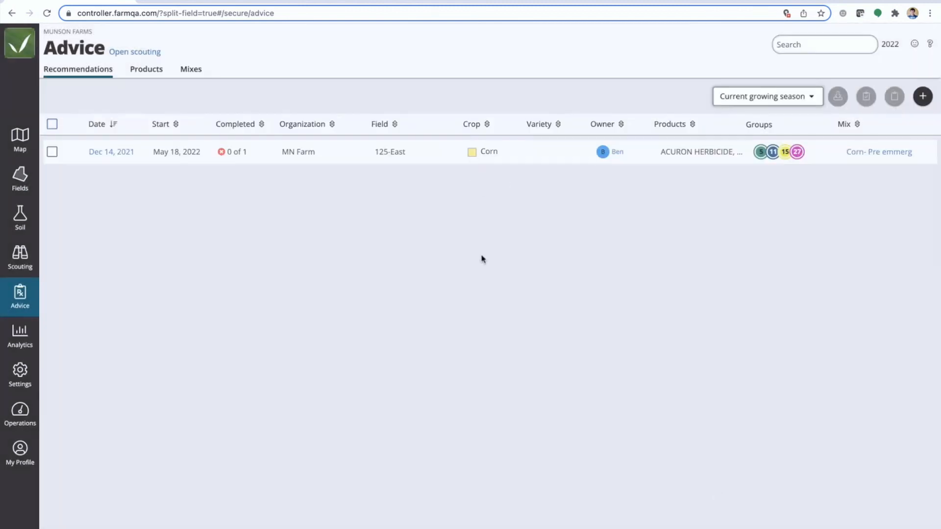
Start another new recommendation and select field 125-East for it
{"action": "left_click", "coordinate": [923, 98]}
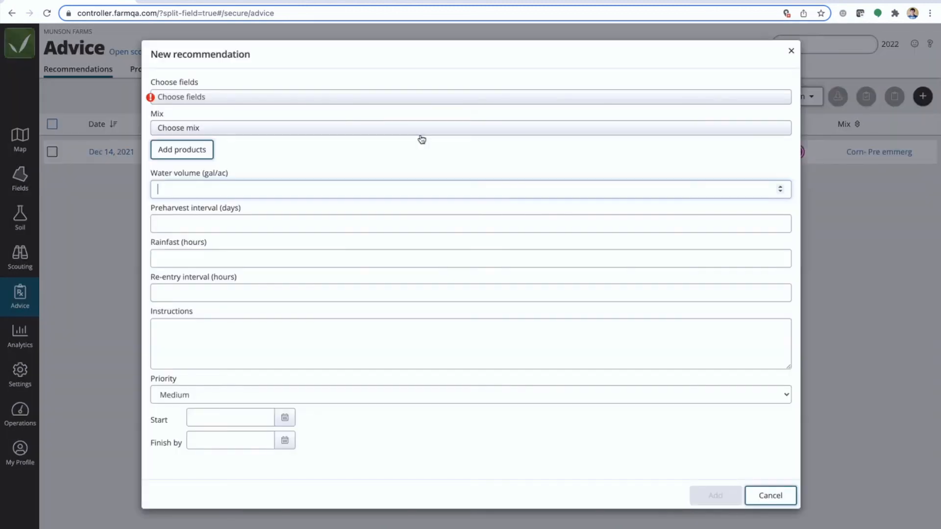
{"action": "left_click", "coordinate": [300, 98]}
{"action": "left_click", "coordinate": [160, 285]}
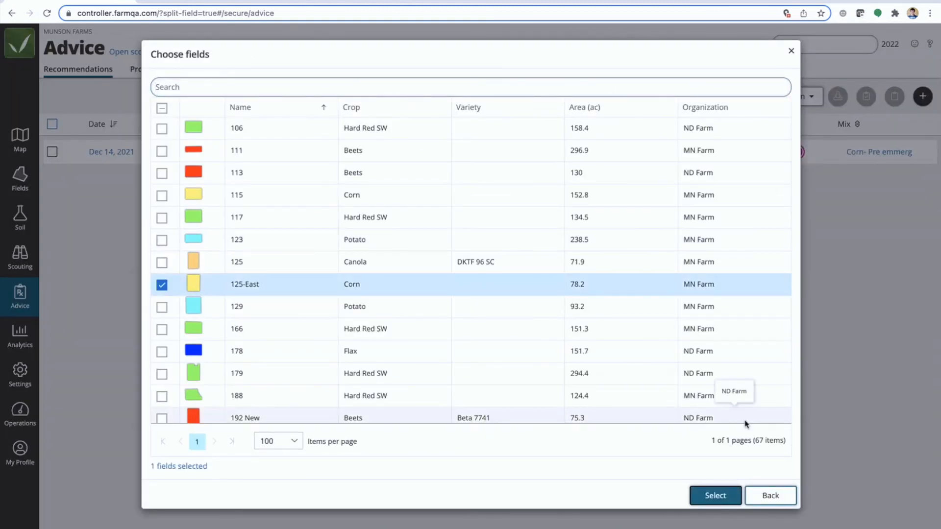
{"action": "left_click", "coordinate": [158, 195]}
{"action": "scroll", "coordinate": [162, 370], "scroll_direction": "down", "scroll_amount": 5}
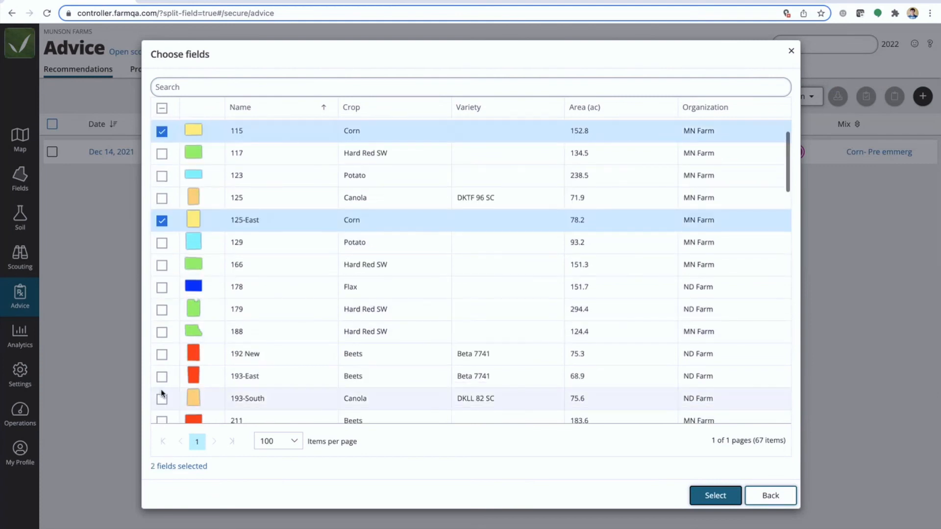
{"action": "left_click", "coordinate": [162, 364]}
{"action": "left_click", "coordinate": [162, 320]}
{"action": "scroll", "coordinate": [162, 320], "scroll_direction": "up", "scroll_amount": 5}
{"action": "left_click", "coordinate": [202, 84]}
{"action": "type", "text": "co"}
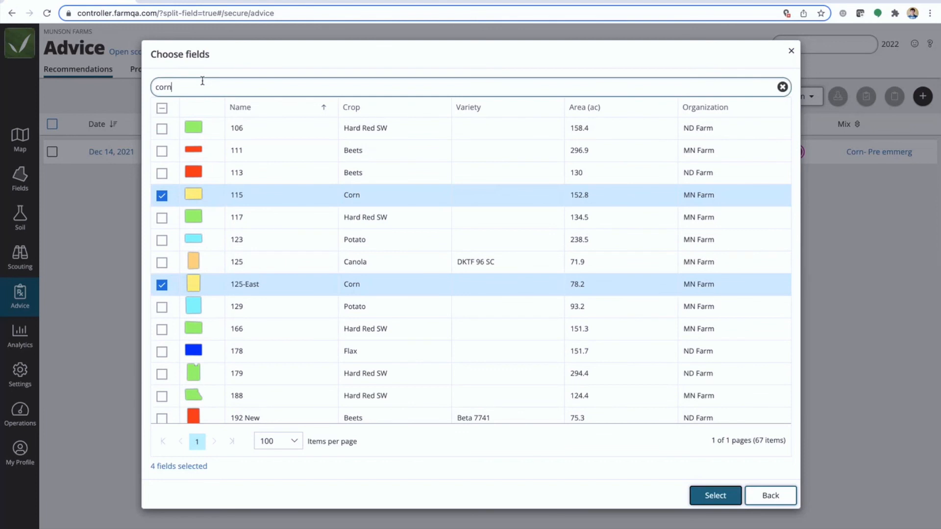
{"action": "type", "text": "rn"}
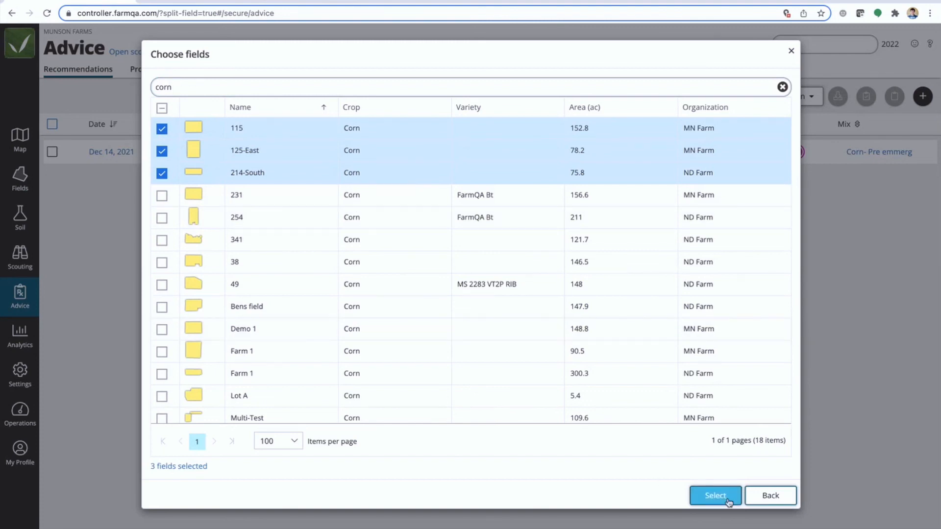
{"action": "left_click", "coordinate": [161, 173]}
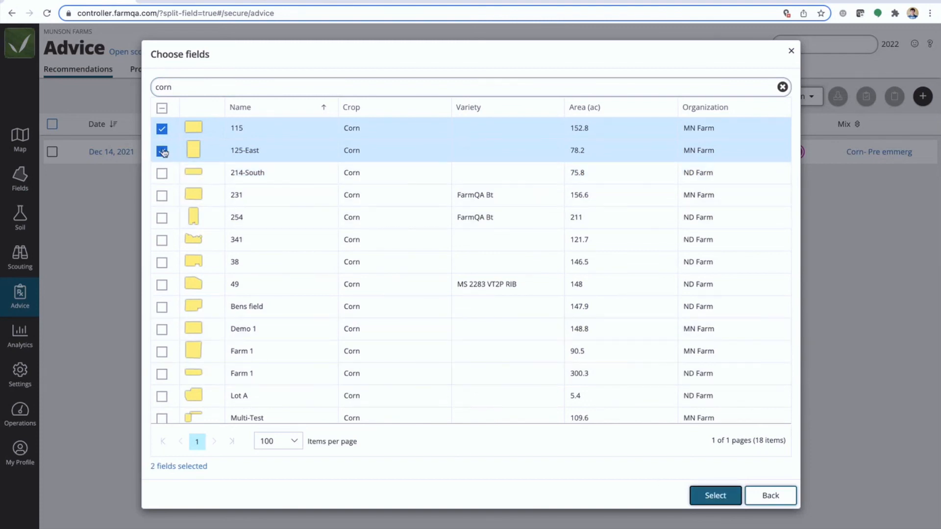
{"action": "left_click", "coordinate": [162, 129]}
Confirm the field selection and apply the Corn- Post emmergence mix to the recommendation
{"action": "left_click", "coordinate": [731, 502]}
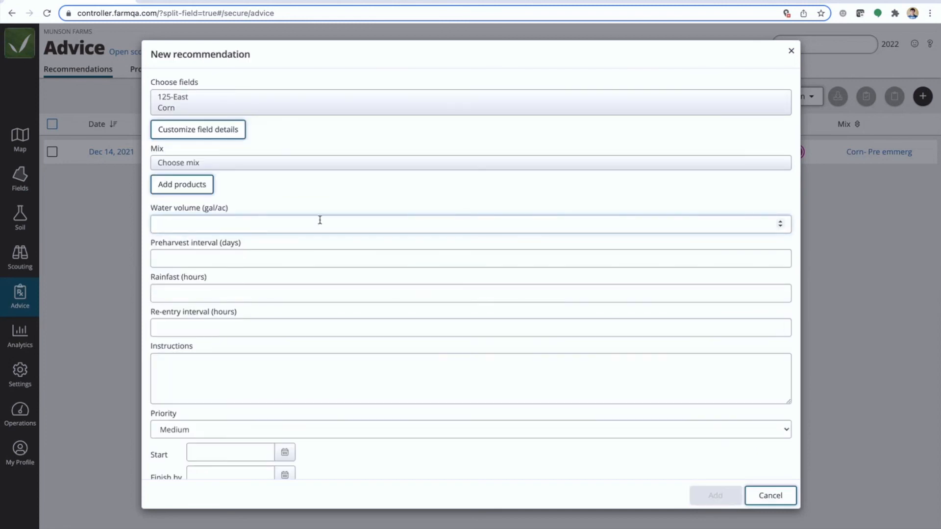
{"action": "left_click", "coordinate": [238, 164]}
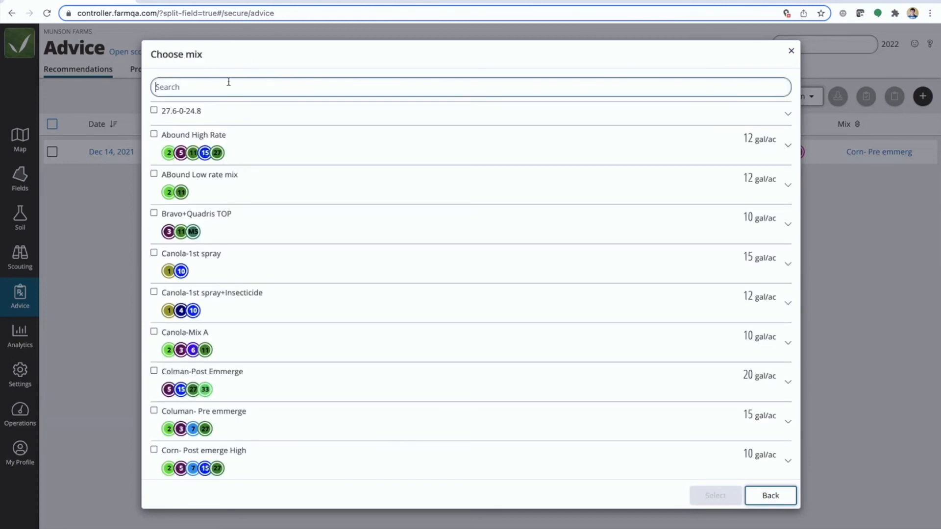
{"action": "type", "text": "Corn"}
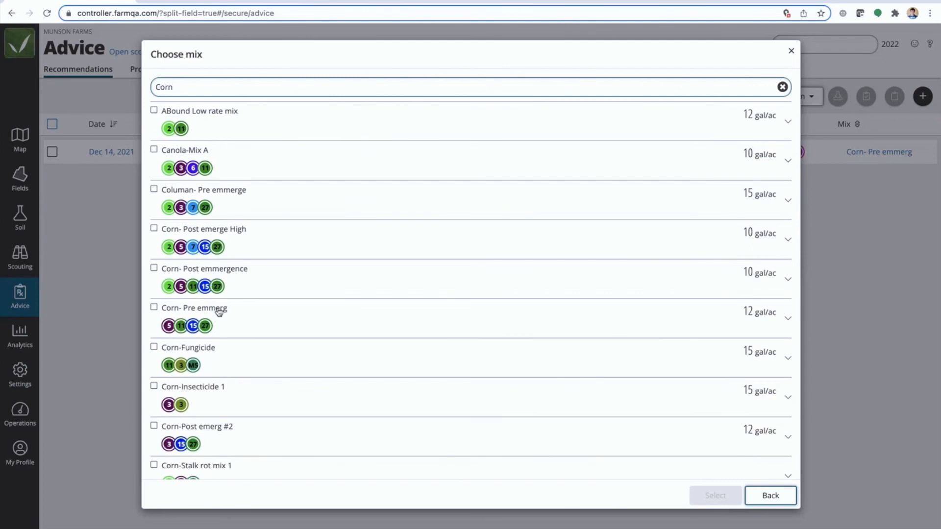
{"action": "left_click", "coordinate": [219, 273]}
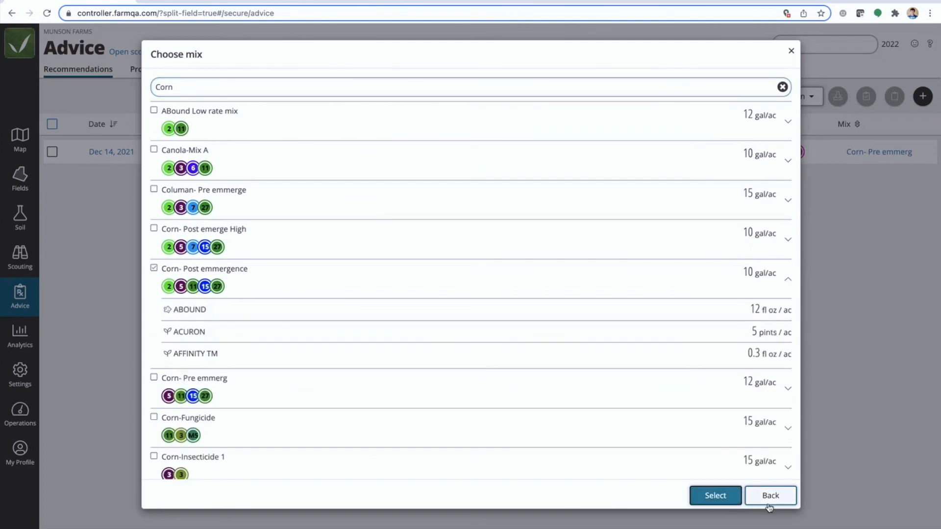
{"action": "left_click", "coordinate": [715, 495]}
Enter "Post emmerge" as the recommendation's instructions
{"action": "scroll", "coordinate": [503, 281], "scroll_direction": "down", "scroll_amount": 2}
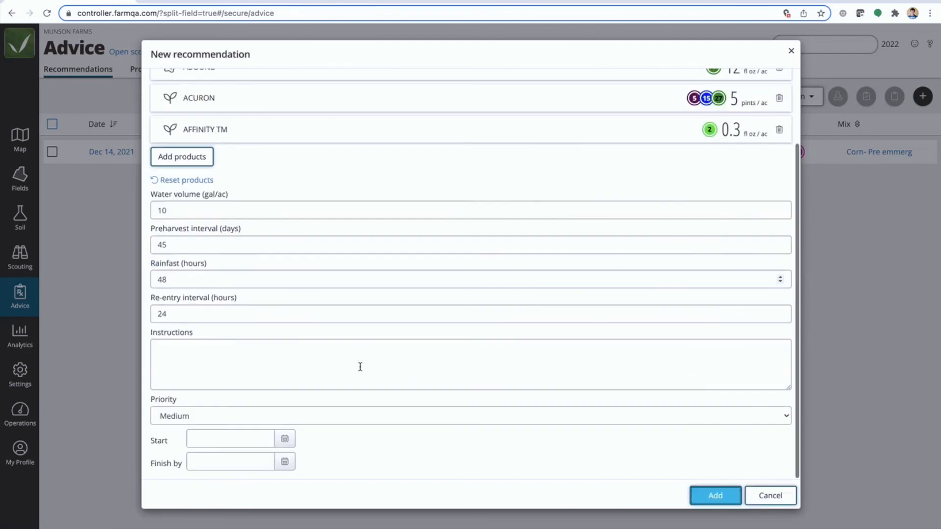
{"action": "left_click", "coordinate": [242, 353]}
{"action": "type", "text": "Post emmerge"}
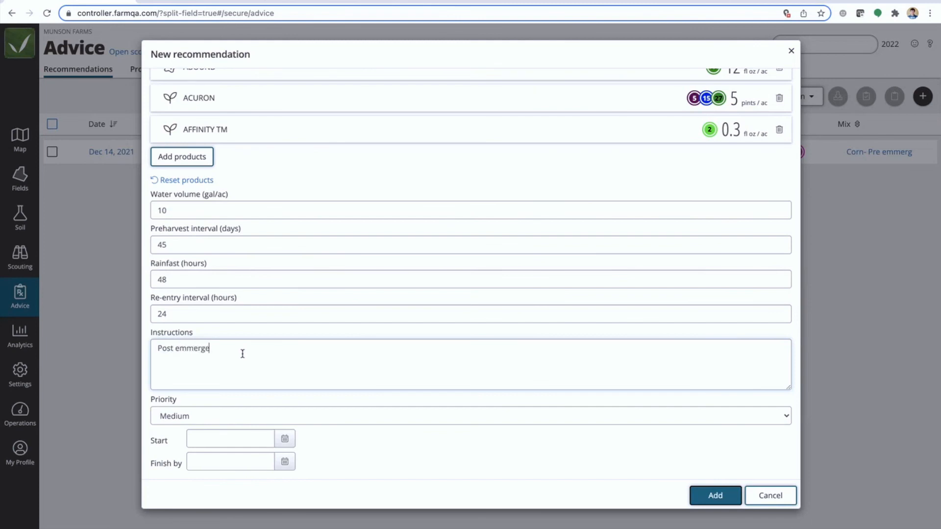
Set the start date to 05/10/2022 and add the post-emergence recommendation
{"action": "left_click", "coordinate": [226, 438]}
{"action": "left_click", "coordinate": [383, 275]}
{"action": "left_click", "coordinate": [383, 275]}
{"action": "left_click", "coordinate": [382, 275]}
{"action": "left_click", "coordinate": [382, 275]}
{"action": "left_click", "coordinate": [382, 275]}
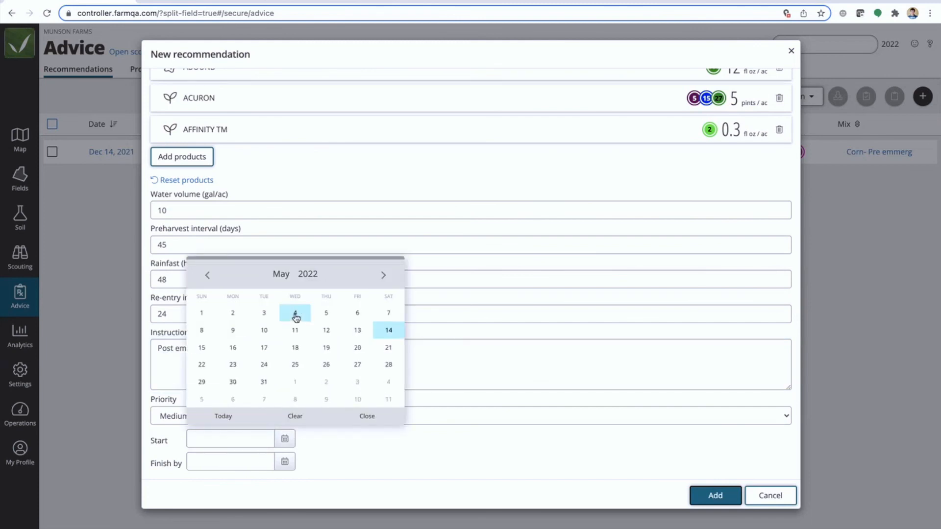
{"action": "left_click", "coordinate": [264, 331]}
{"action": "left_click", "coordinate": [715, 495]}
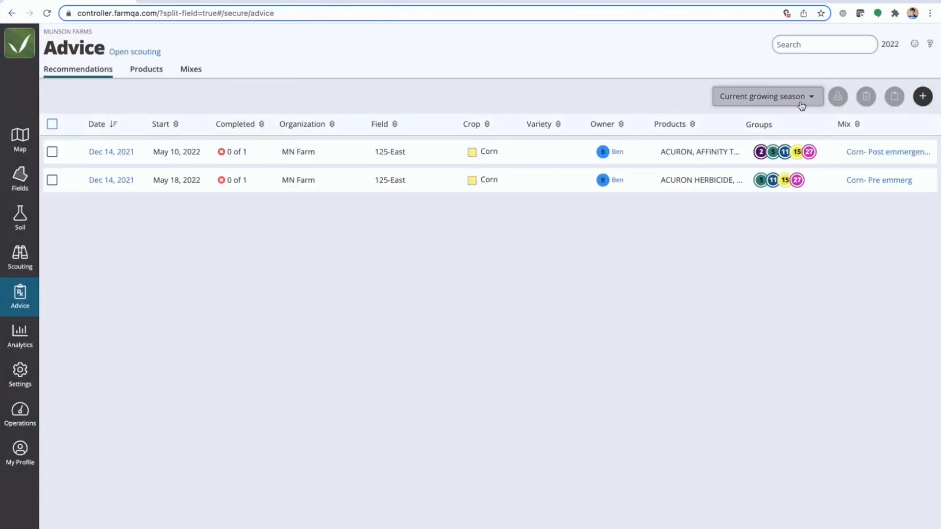
Create a third new recommendation and choose field 125-East for it
{"action": "left_click", "coordinate": [924, 98]}
{"action": "left_click", "coordinate": [204, 97]}
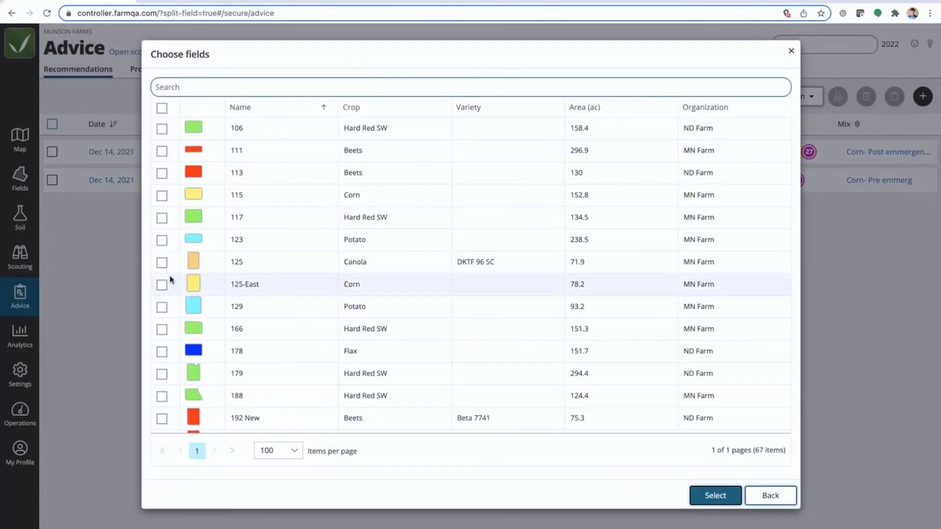
{"action": "left_click", "coordinate": [162, 285]}
{"action": "left_click", "coordinate": [716, 495]}
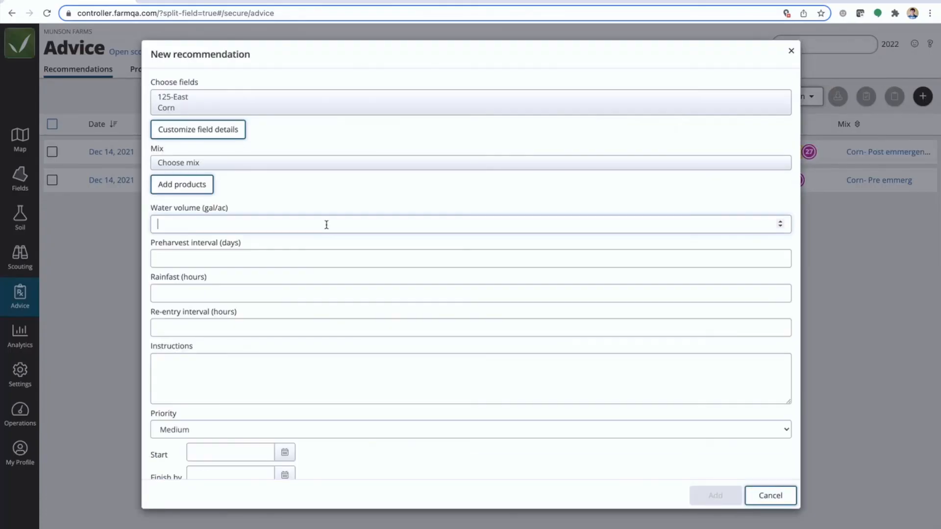
Find the corn mixes and apply the Corn-Fungicide mix to the new recommendation
{"action": "left_click", "coordinate": [216, 162]}
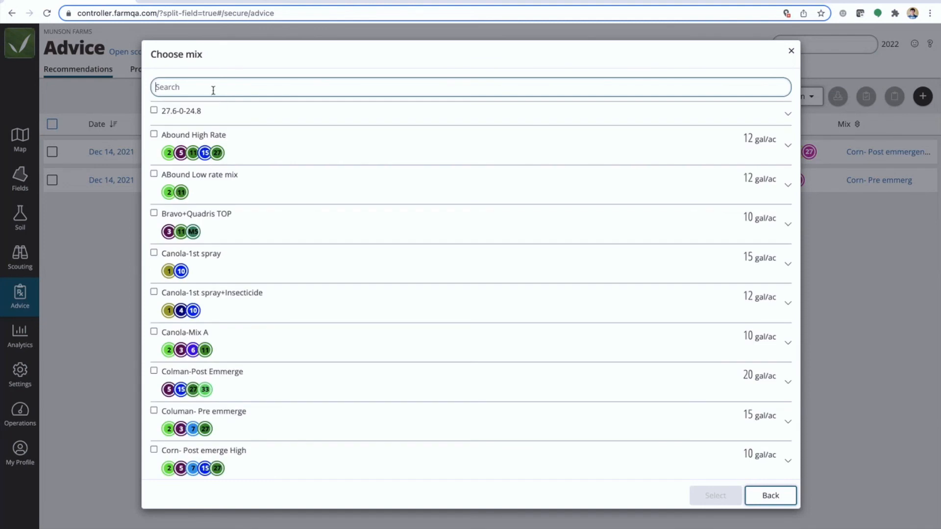
{"action": "type", "text": "corn"}
{"action": "left_click", "coordinate": [154, 346]}
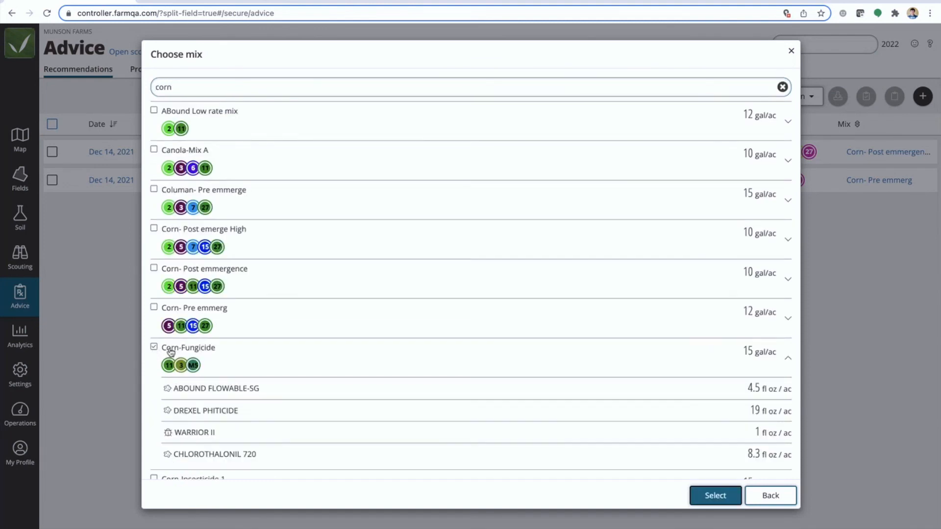
{"action": "left_click", "coordinate": [708, 496]}
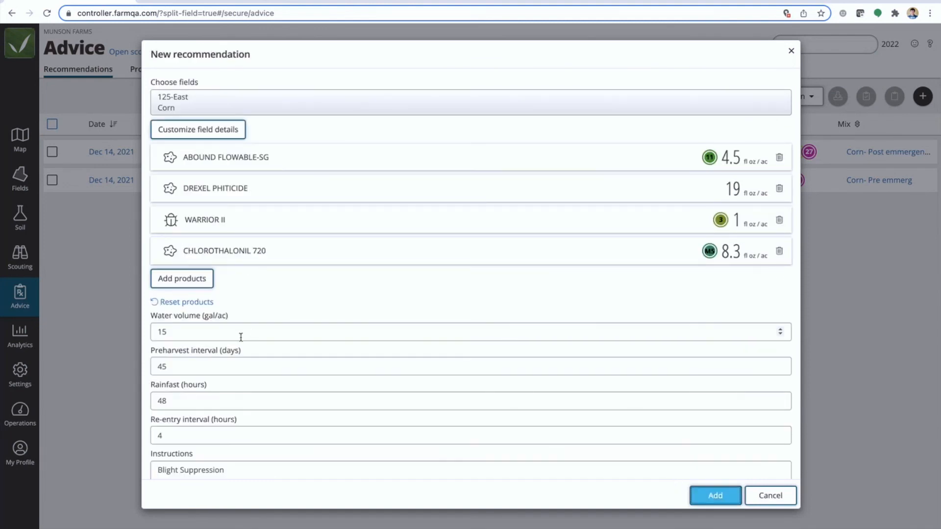
Replace the fungicide recommendation's instructions with "Late season fung"
{"action": "scroll", "coordinate": [217, 348], "scroll_direction": "down", "scroll_amount": 3}
{"action": "left_click_drag", "start_coordinate": [235, 356], "coordinate": [87, 345]}
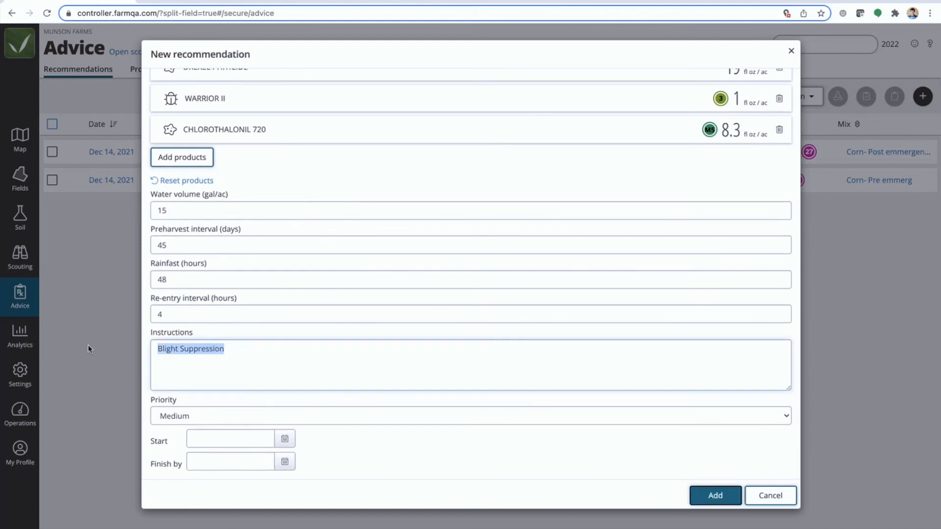
{"action": "type", "text": "Late season fung"}
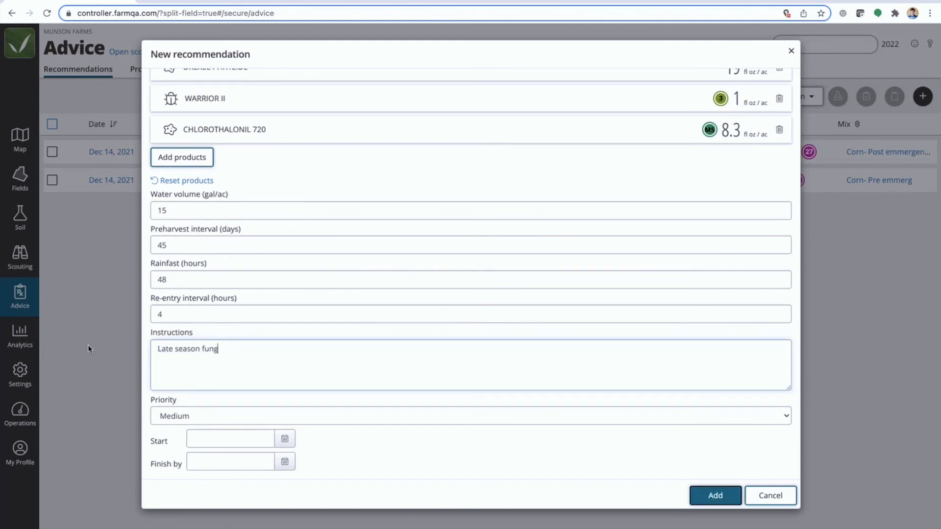
Set the start date to July 15, 2022 and add the fungicide recommendation
{"action": "left_click", "coordinate": [273, 441]}
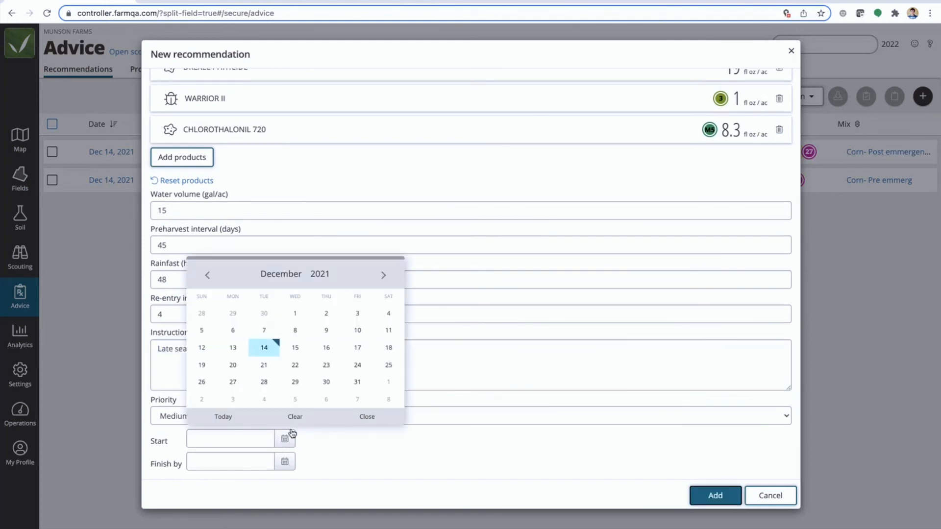
{"action": "left_click", "coordinate": [383, 276]}
{"action": "left_click", "coordinate": [383, 276]}
{"action": "left_click", "coordinate": [383, 276]}
{"action": "left_click", "coordinate": [384, 275]}
{"action": "left_click", "coordinate": [383, 276]}
{"action": "left_click", "coordinate": [383, 275]}
{"action": "left_click", "coordinate": [383, 275]}
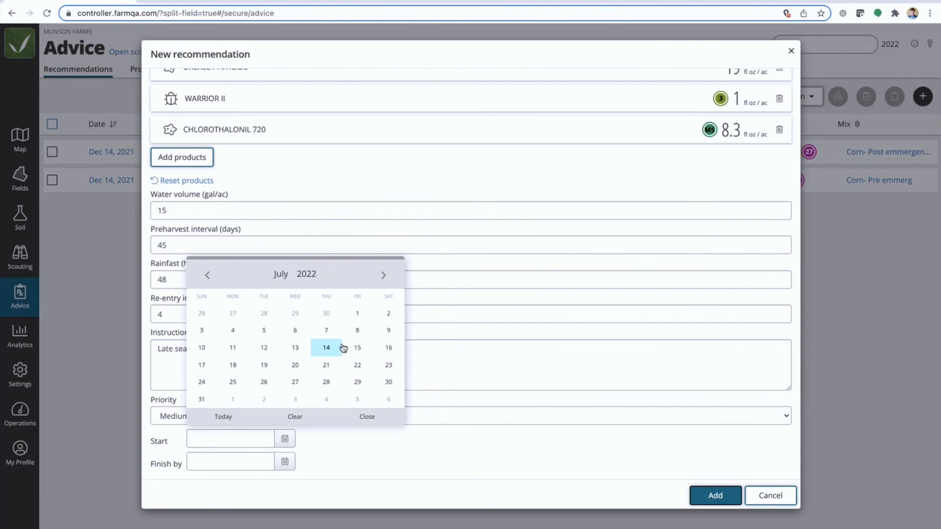
{"action": "left_click", "coordinate": [357, 348]}
{"action": "left_click", "coordinate": [715, 495]}
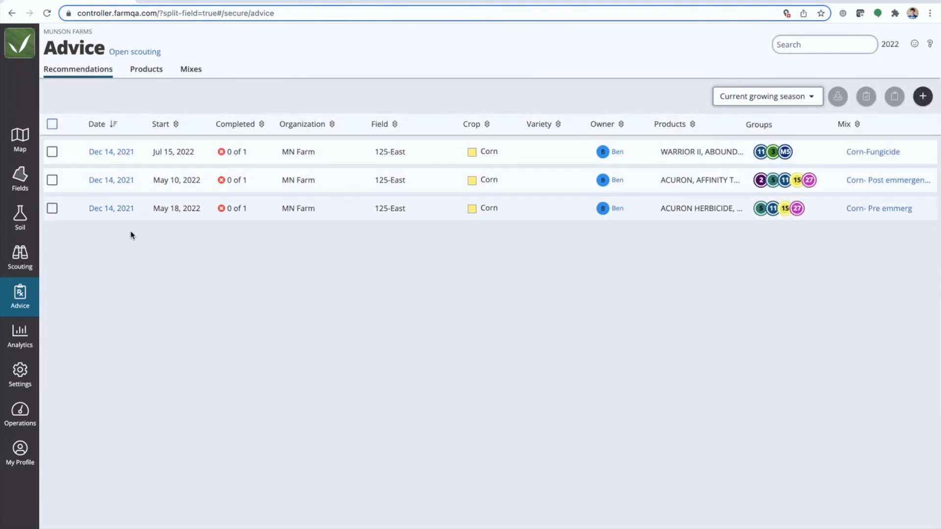
Sort the recommendations by start date, earliest first, and select all three 125-East entries
{"action": "left_click", "coordinate": [176, 125]}
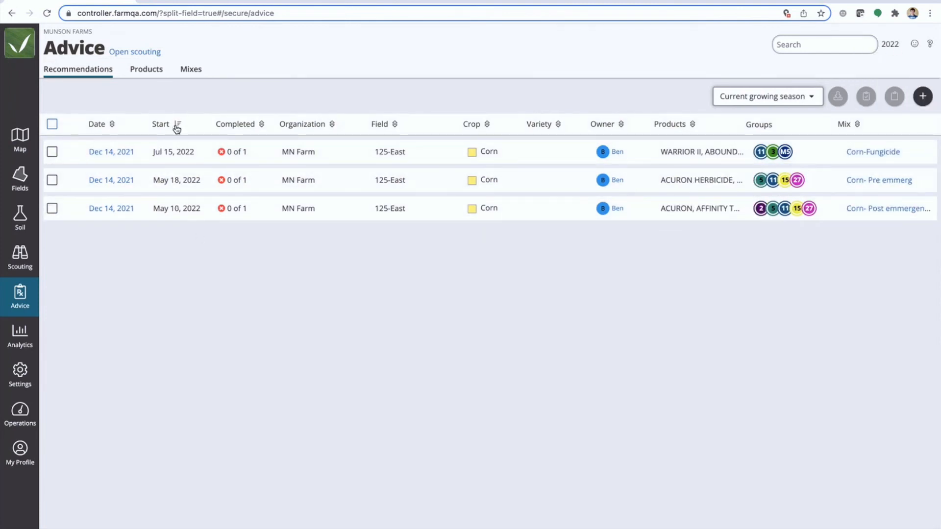
{"action": "left_click", "coordinate": [177, 126]}
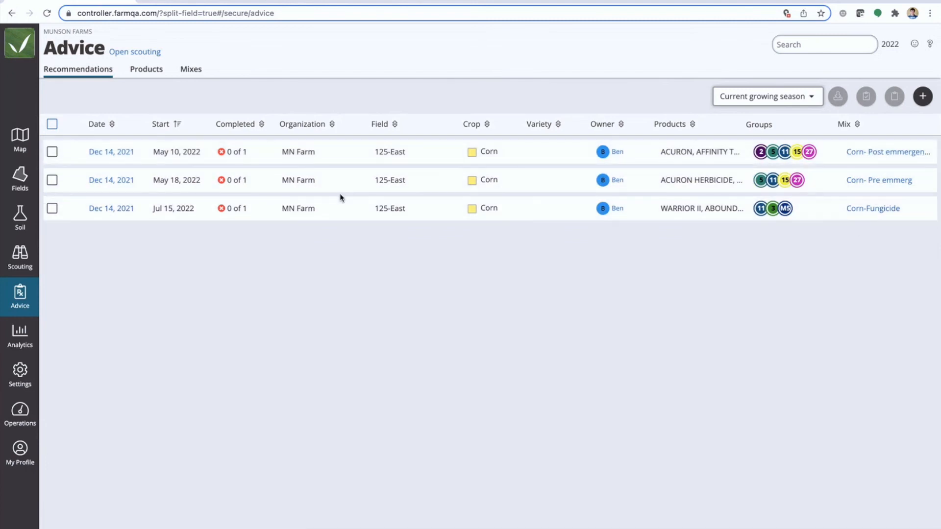
{"action": "left_click", "coordinate": [52, 152]}
{"action": "left_click", "coordinate": [51, 180]}
{"action": "left_click", "coordinate": [52, 209]}
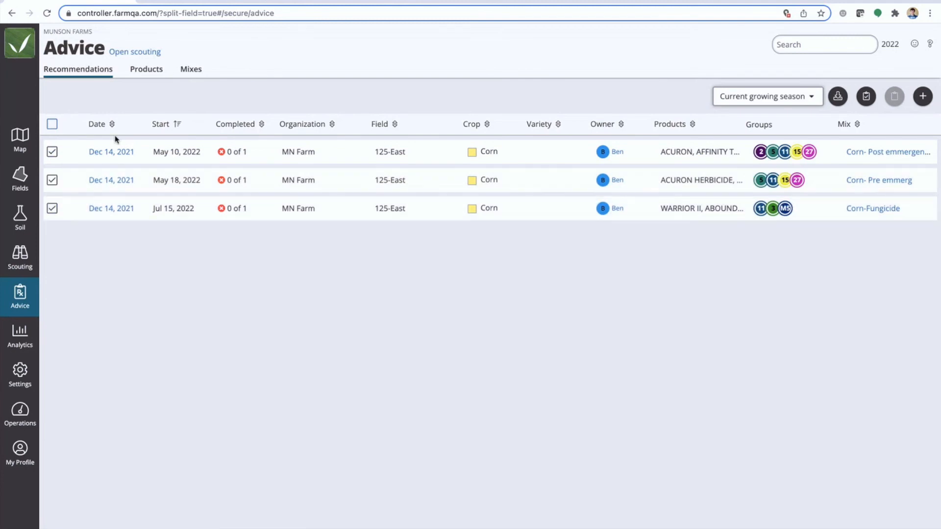
Review the products, instructions and start date of each 125-East recommendation in turn, and return to the recommendations list
{"action": "left_click", "coordinate": [112, 149]}
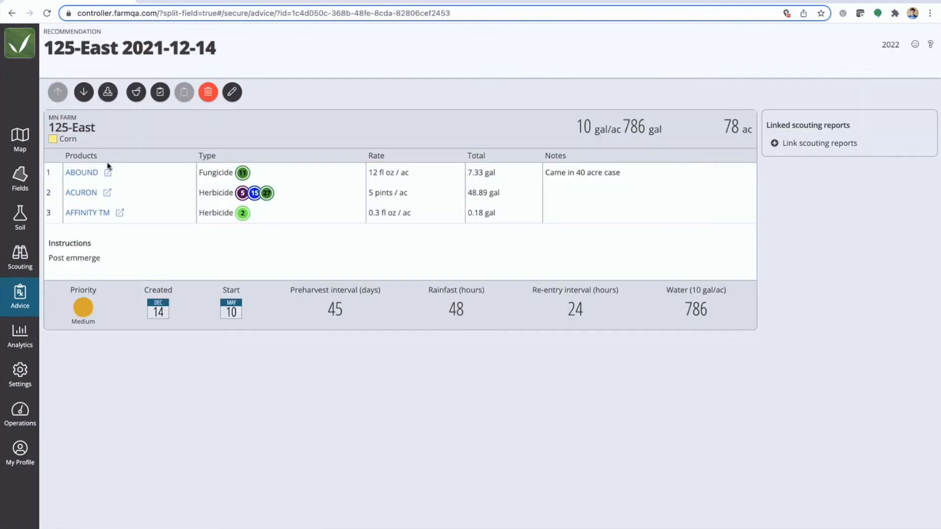
{"action": "mouse_move", "coordinate": [96, 258]}
{"action": "left_mouse_down"}
{"action": "mouse_move", "coordinate": [69, 256]}
{"action": "mouse_move", "coordinate": [85, 254]}
{"action": "left_mouse_up"}
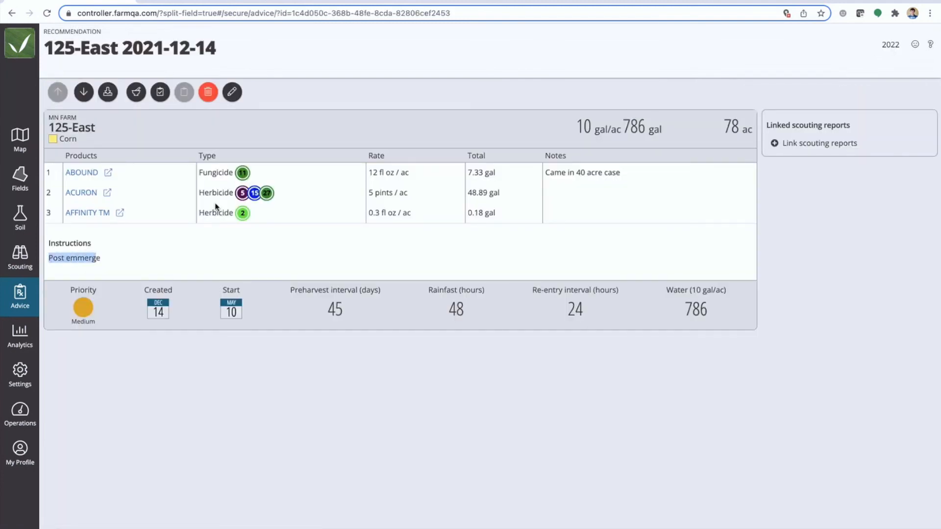
{"action": "left_click", "coordinate": [84, 94]}
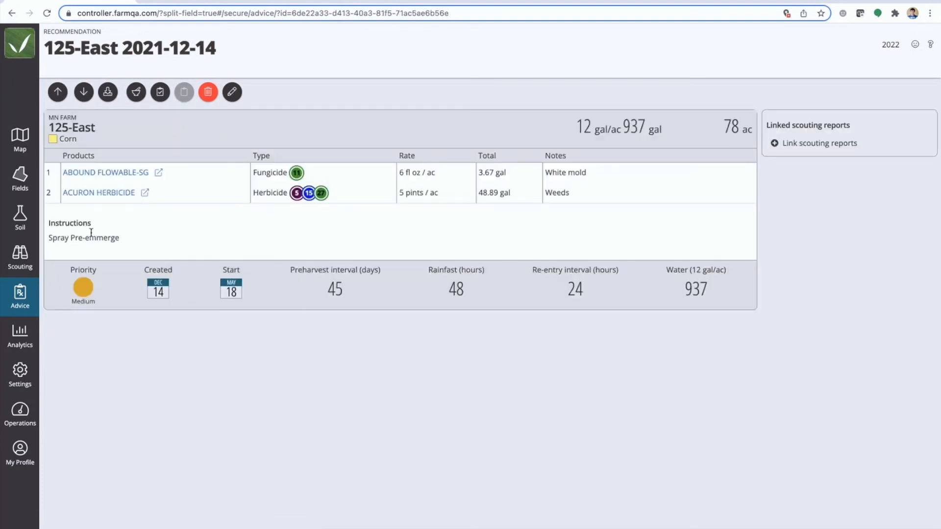
{"action": "left_click", "coordinate": [84, 93]}
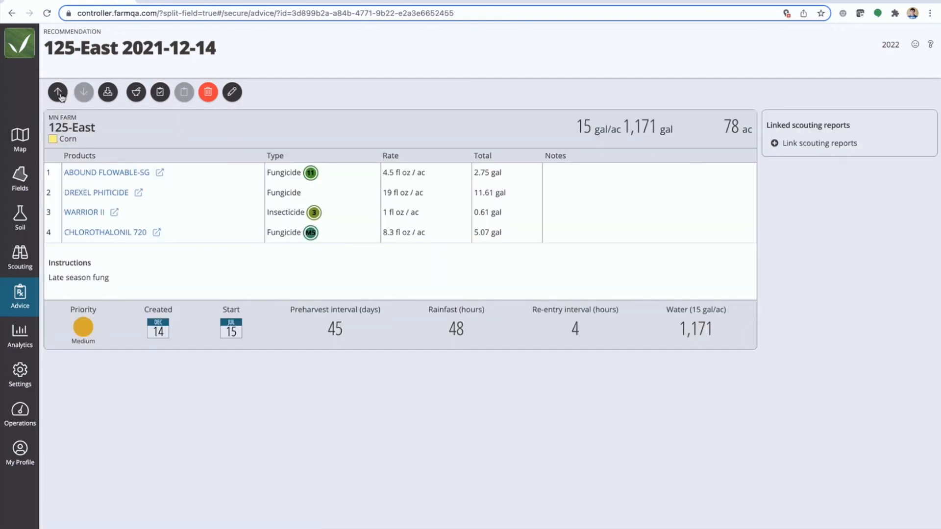
{"action": "left_click", "coordinate": [14, 306]}
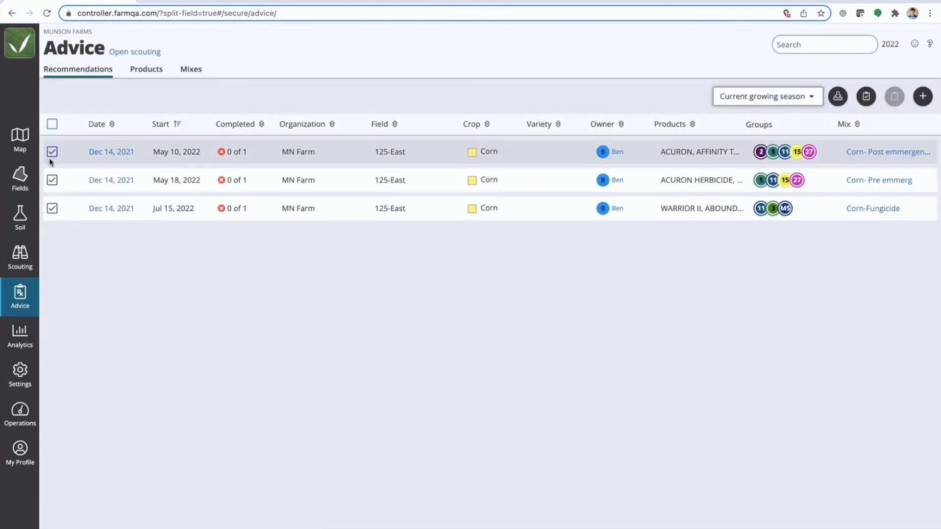
Download the selected recommendations as a PDF with the option to hide per-field totals turned off
{"action": "left_click", "coordinate": [837, 96]}
{"action": "left_click", "coordinate": [920, 129]}
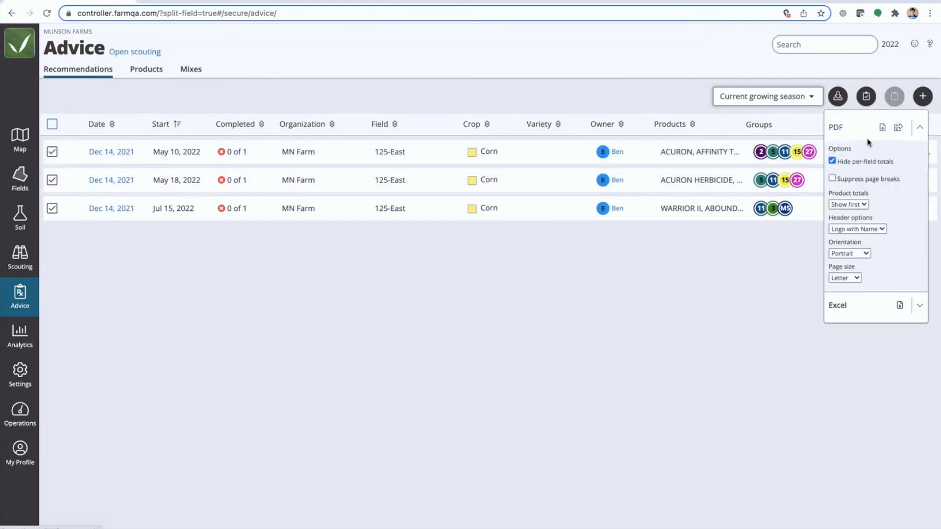
{"action": "left_click", "coordinate": [834, 162]}
{"action": "left_click", "coordinate": [882, 127]}
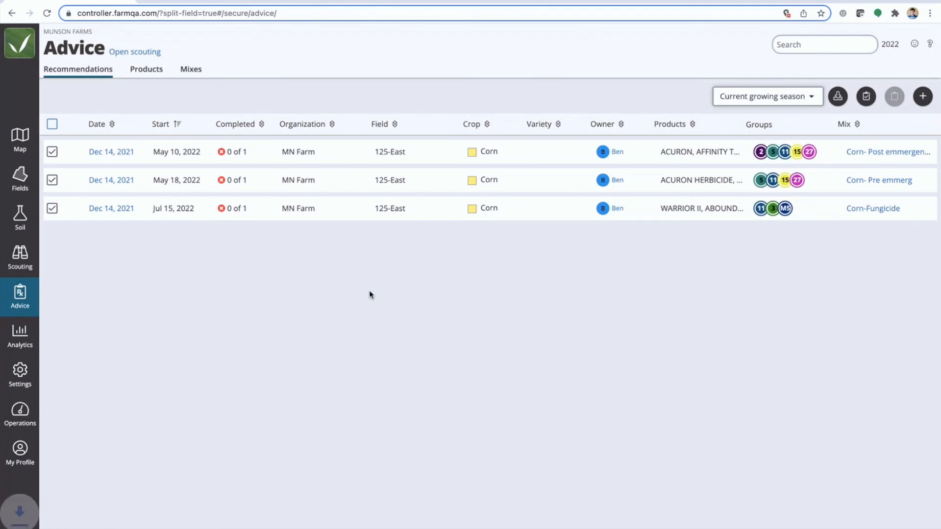
Examine the combined product totals and individual recommendation pages in the downloaded PDF, and return to the Advice page
{"action": "left_click", "coordinate": [49, 527]}
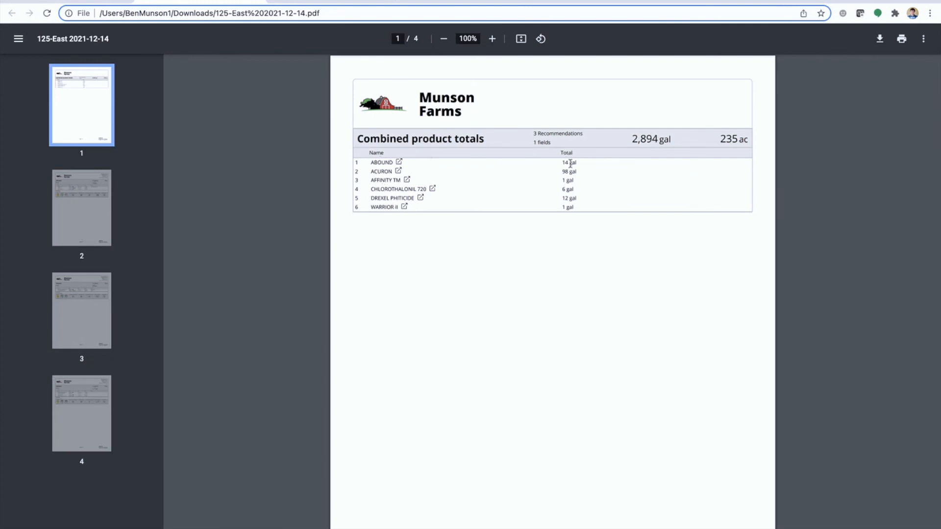
{"action": "scroll", "coordinate": [570, 164], "scroll_direction": "up", "scroll_amount": 4}
{"action": "left_click_drag", "start_coordinate": [520, 112], "coordinate": [610, 117]}
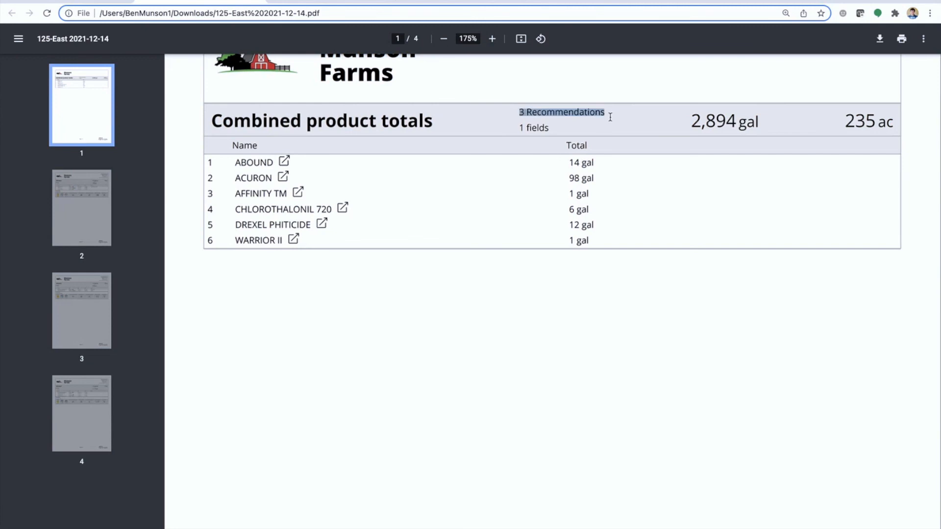
{"action": "left_click", "coordinate": [610, 129]}
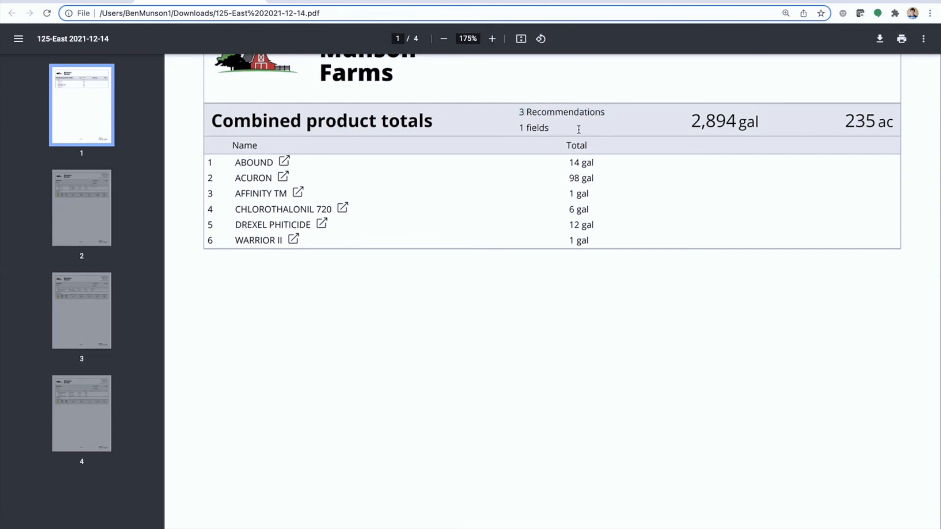
{"action": "scroll", "coordinate": [480, 390], "scroll_direction": "down", "scroll_amount": 10}
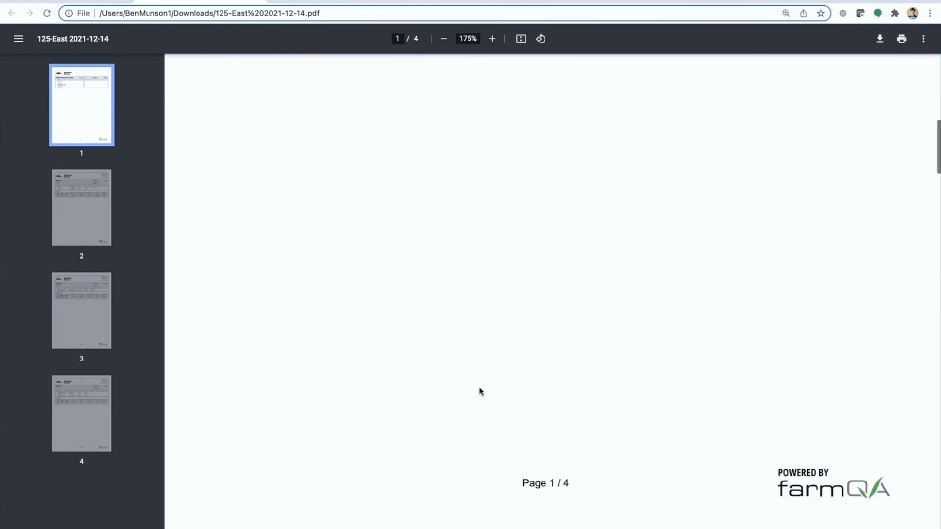
{"action": "key", "text": "ctrl+Up"}
{"action": "left_click", "coordinate": [506, 14]}
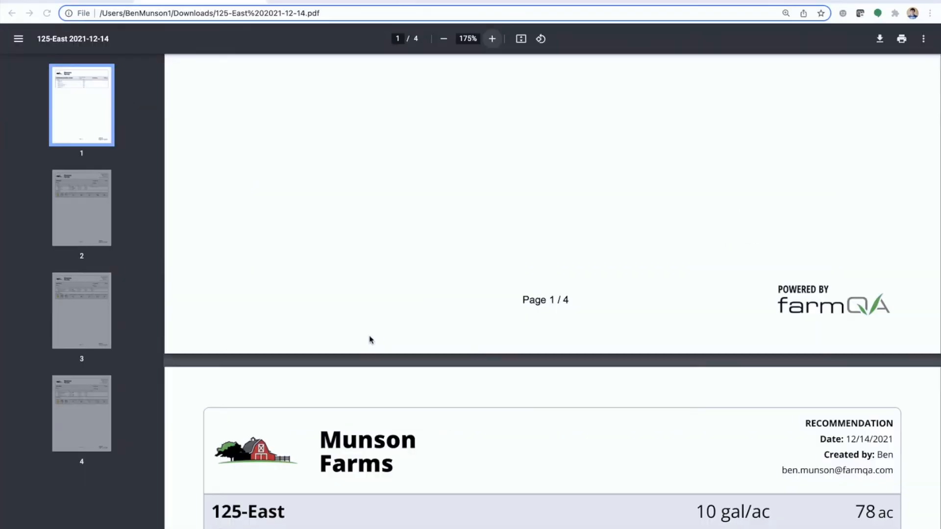
{"action": "scroll", "coordinate": [368, 343], "scroll_direction": "down", "scroll_amount": 6}
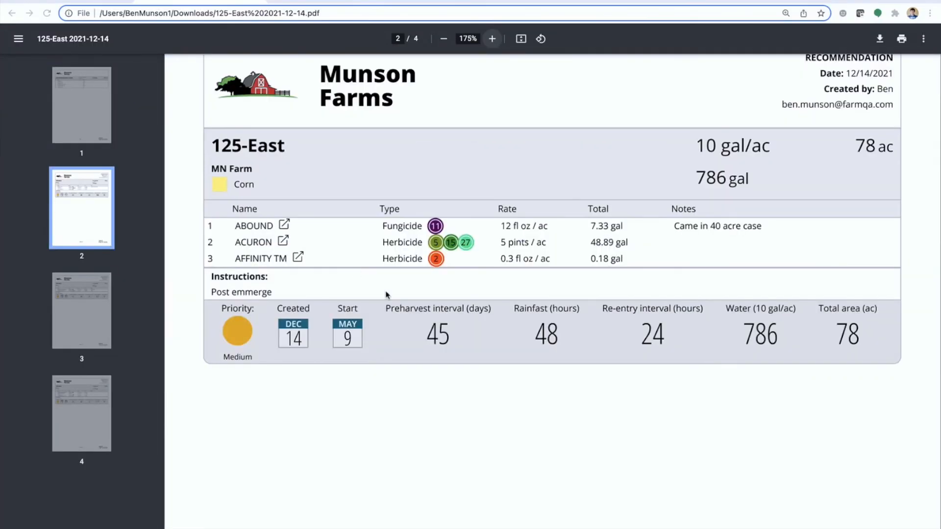
{"action": "scroll", "coordinate": [400, 375], "scroll_direction": "down", "scroll_amount": 10}
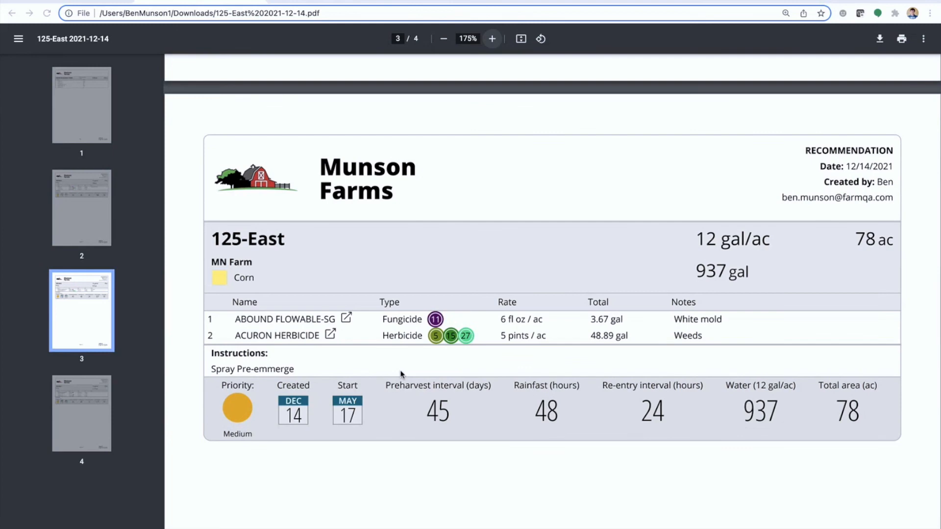
{"action": "left_click", "coordinate": [78, 1]}
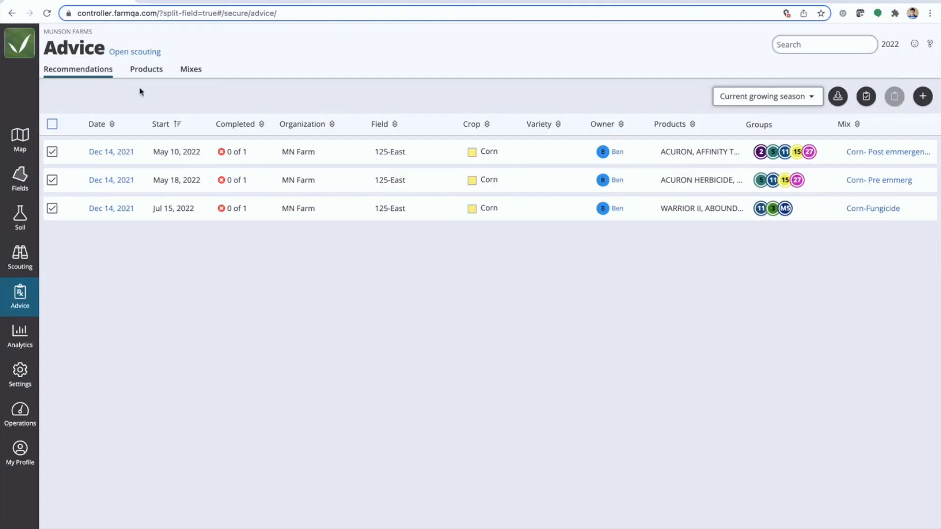